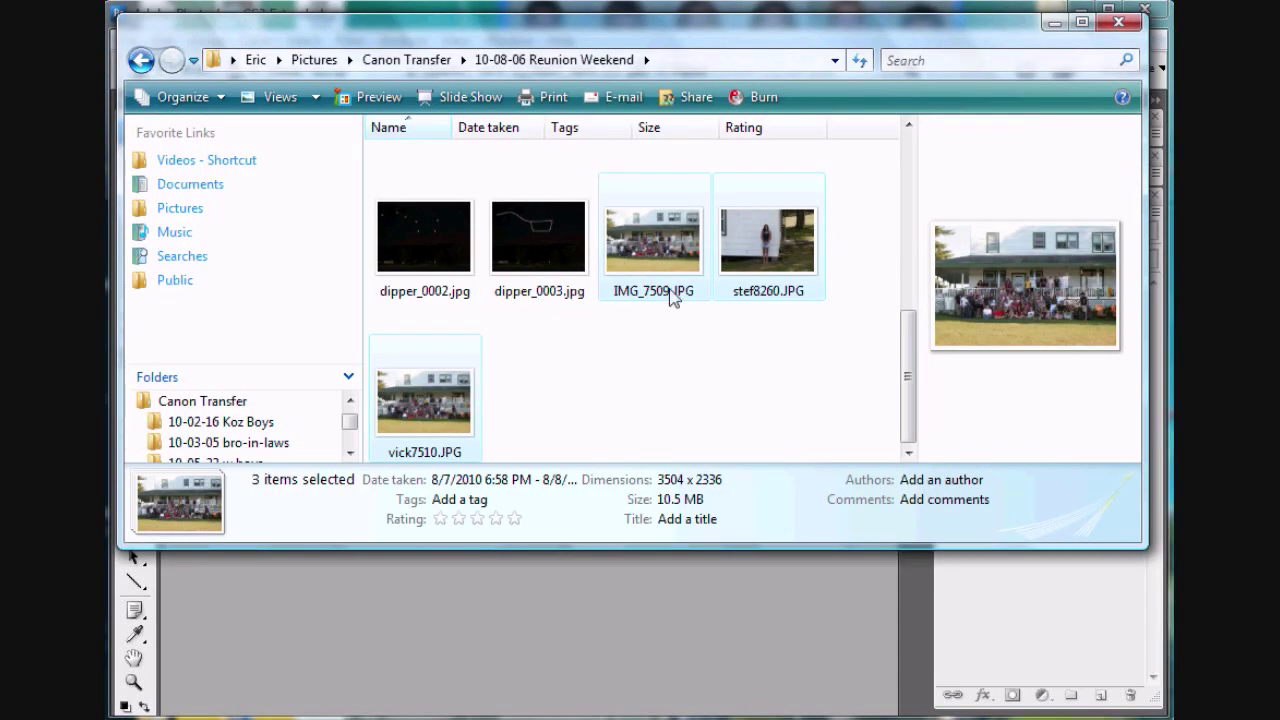
Open the three selected photos in Photoshop and show them in floating windows
left_click_drag(652, 245, 482, 632)
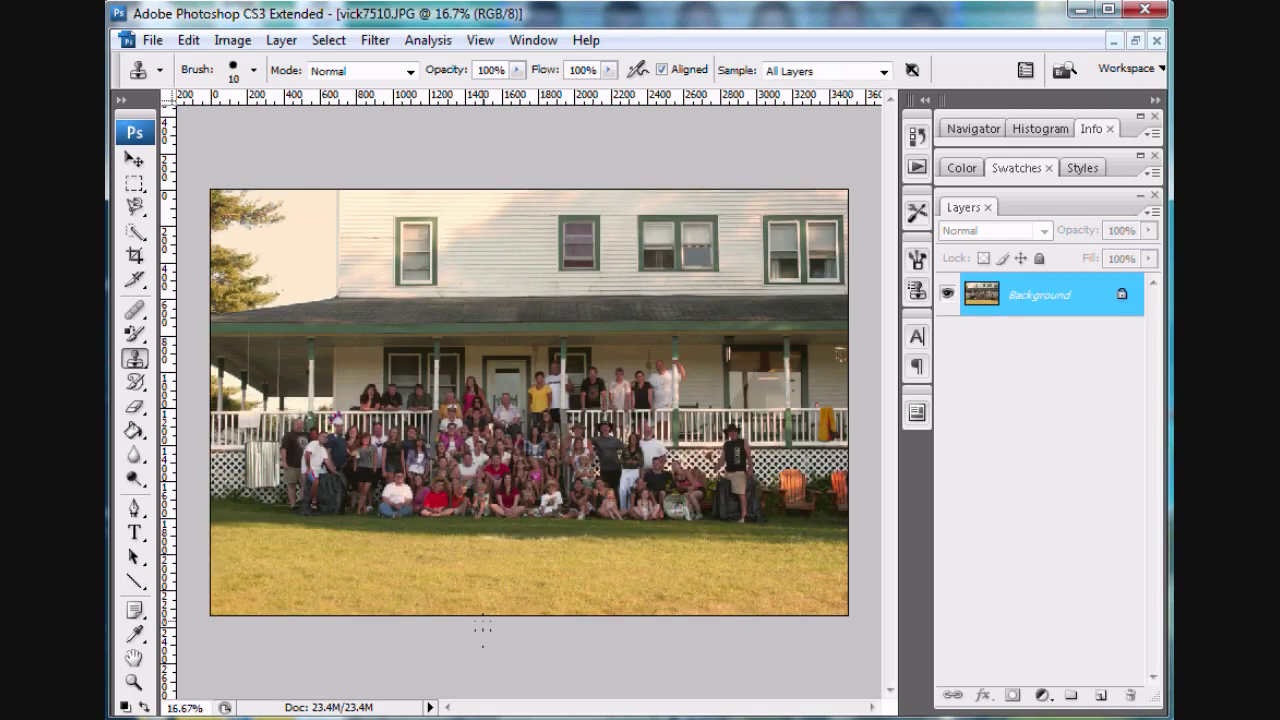
left_click(1134, 40)
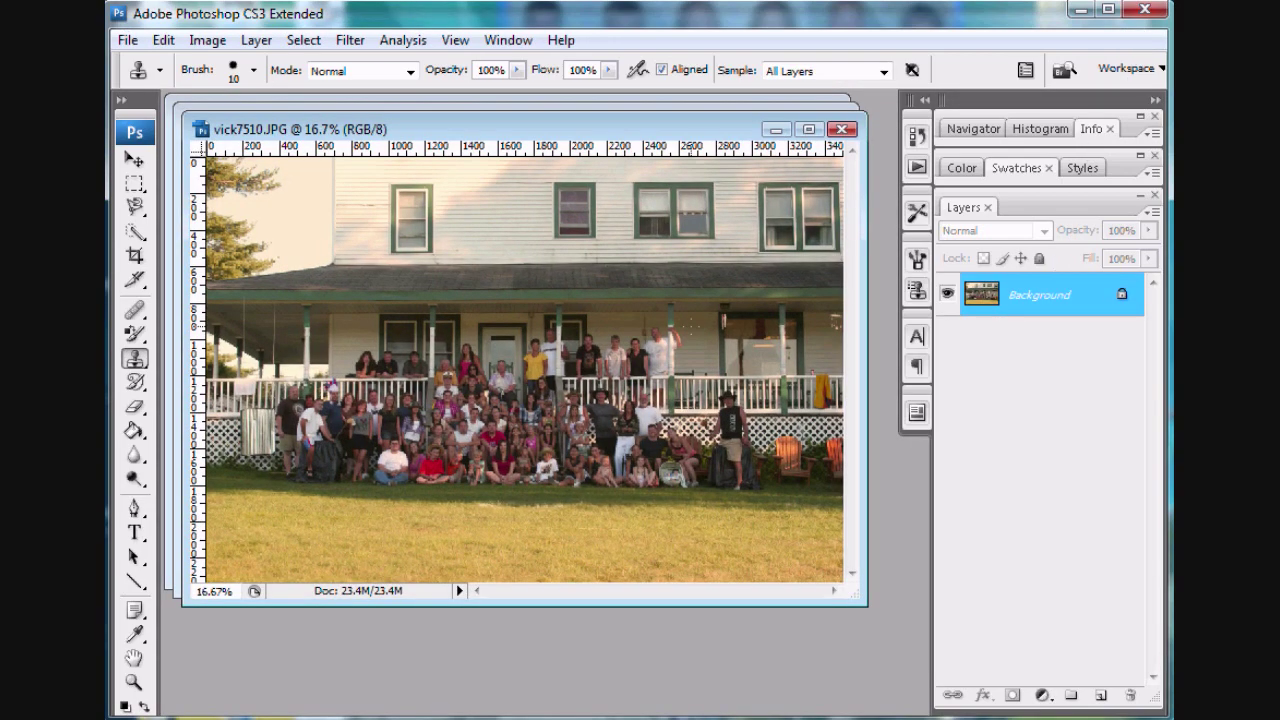
Zoom vick7510.JPG to 400% on the face of the girl with the headband, narrowing its window and moving it aside
left_click(133, 682)
left_click_drag(420, 402, 460, 440)
key("ctrl+plus")
key("ctrl+plus")
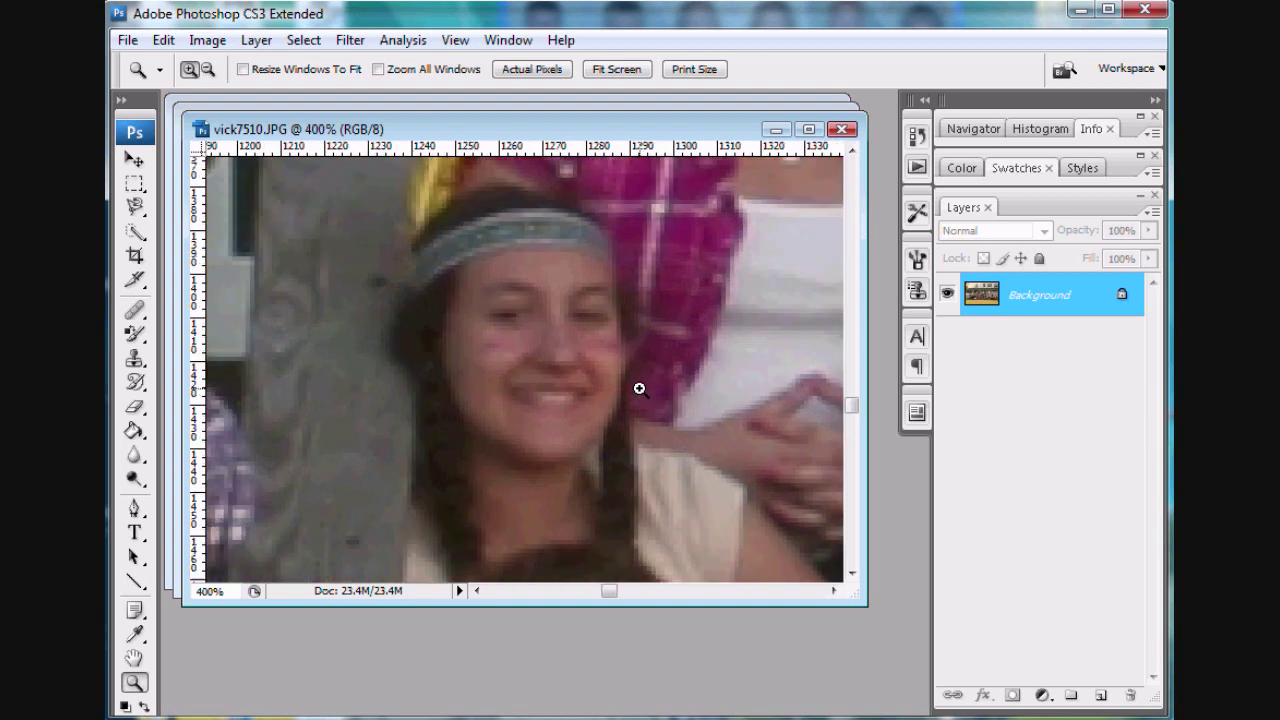
left_click_drag(867, 551, 602, 549)
left_click(133, 658)
left_click_drag(529, 363, 393, 362)
left_click_drag(384, 126, 674, 158)
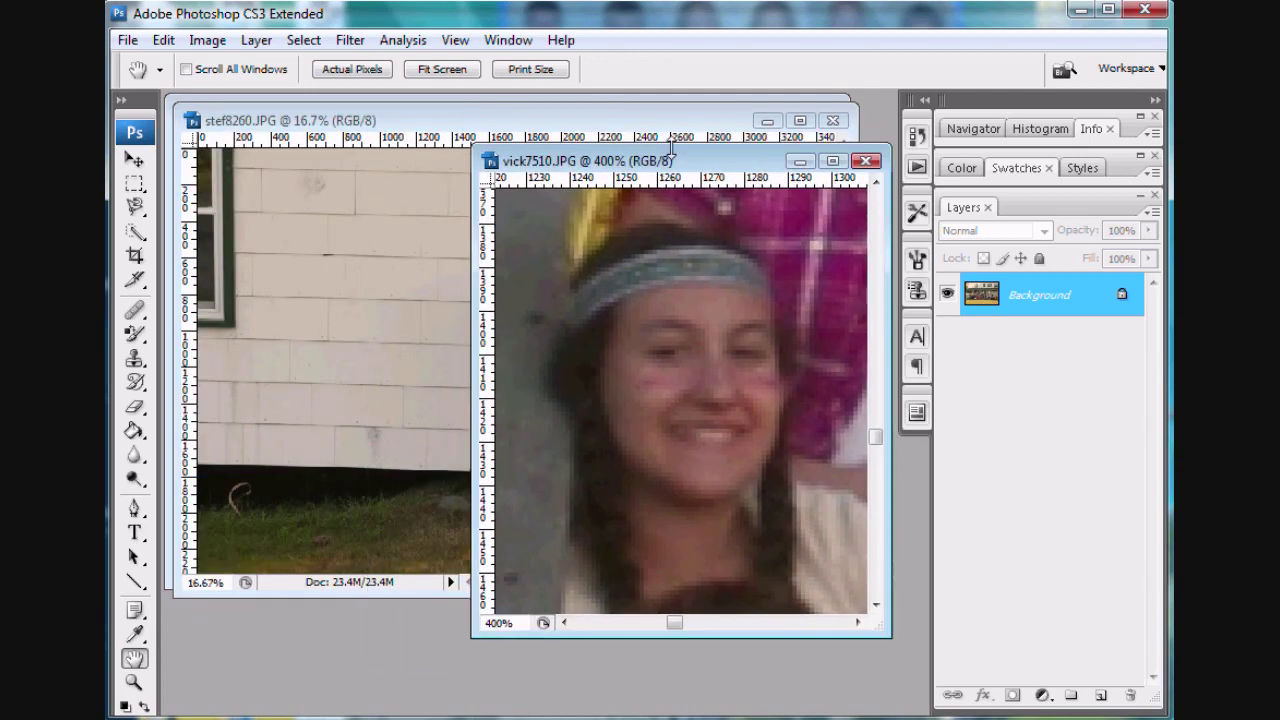
Minimise stef8260.JPG and enlarge the same girl's face to 400% in a narrowed IMG_7509.JPG window
left_click(767, 120)
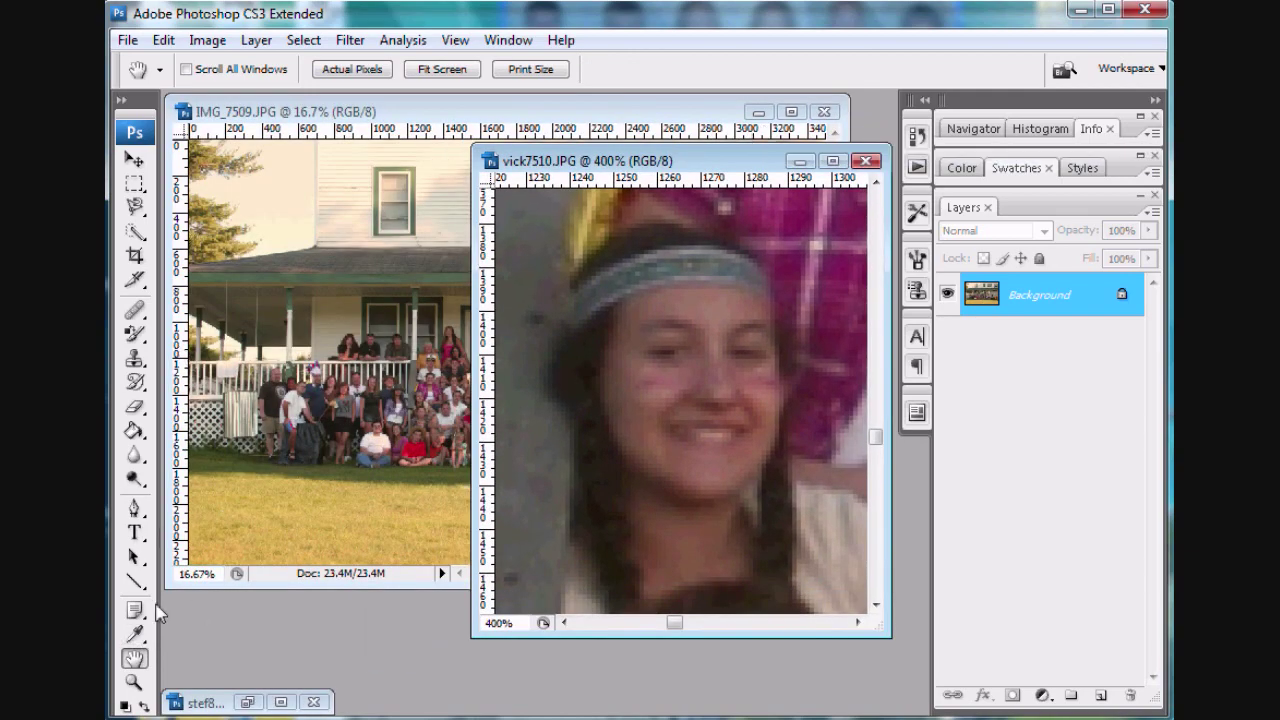
left_click(133, 682)
left_click(396, 381)
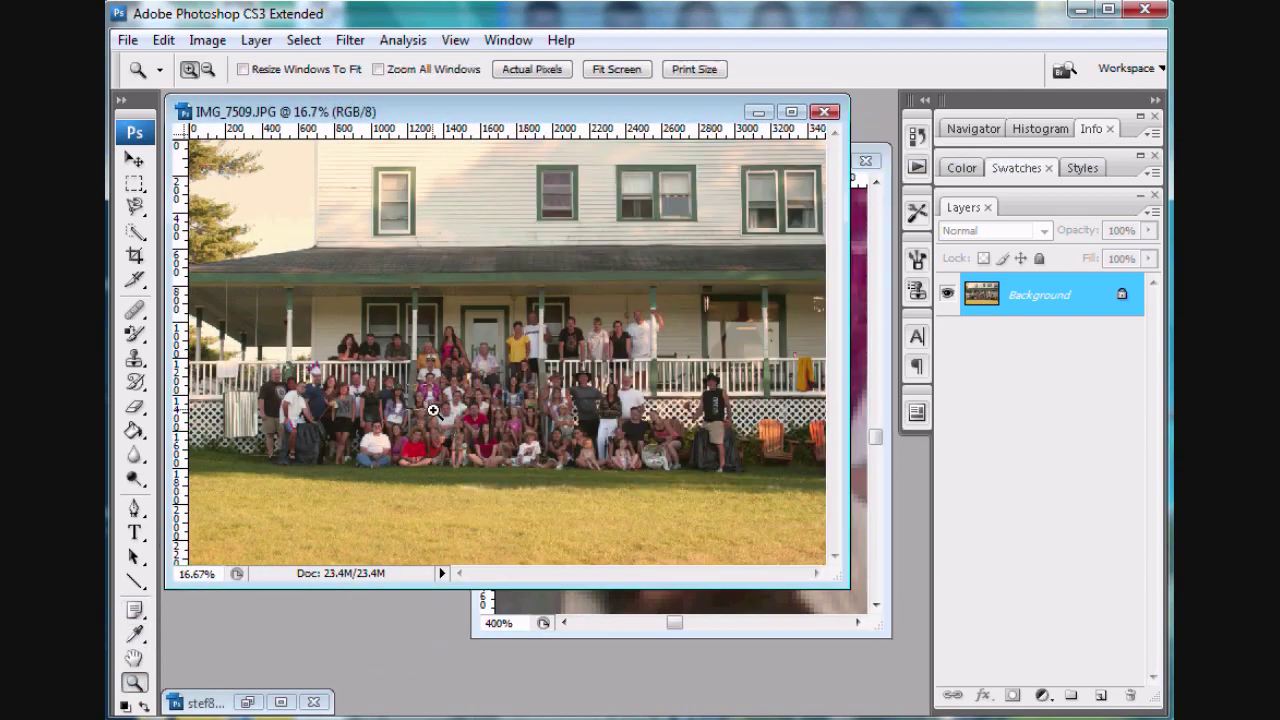
left_click_drag(404, 384, 440, 416)
left_click_drag(842, 381, 600, 378)
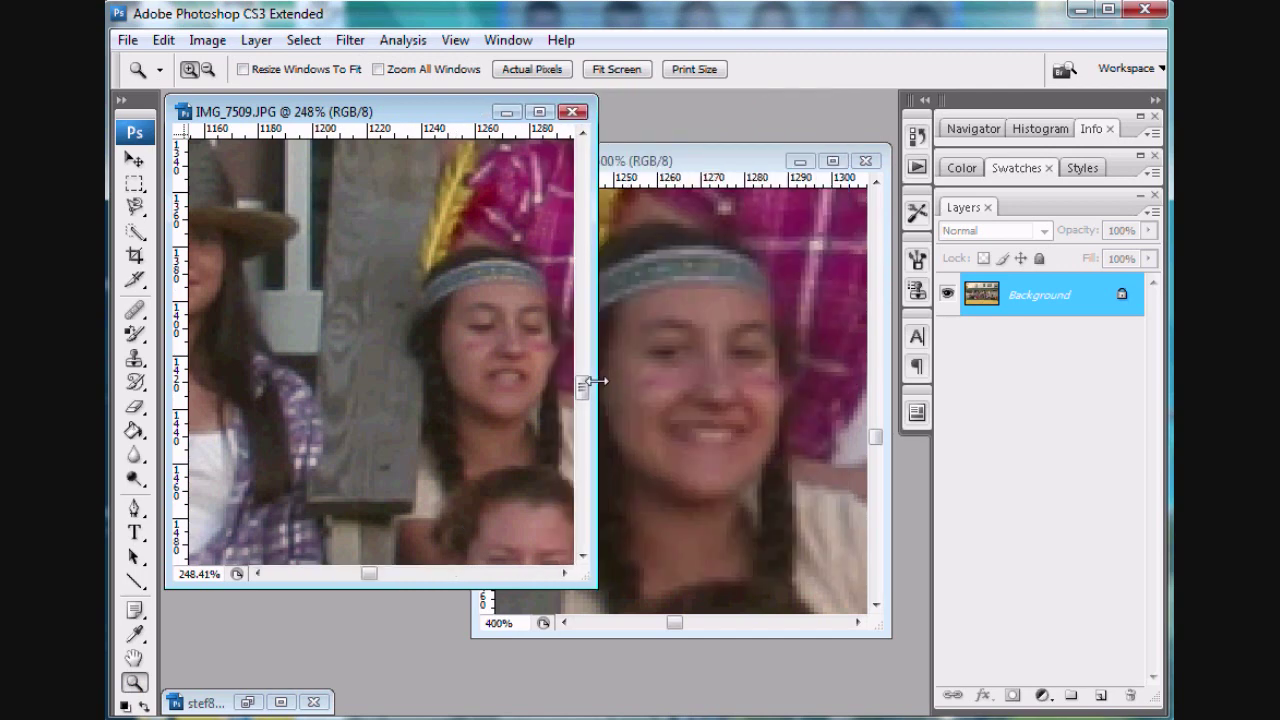
key("ctrl+plus")
key("ctrl+plus")
Frame the girl's face in IMG_7509.JPG and place the vick7510.JPG window alongside for comparison
left_click(133, 658)
left_click_drag(471, 350, 272, 357)
left_click_drag(594, 370, 541, 365)
left_click_drag(680, 166, 707, 124)
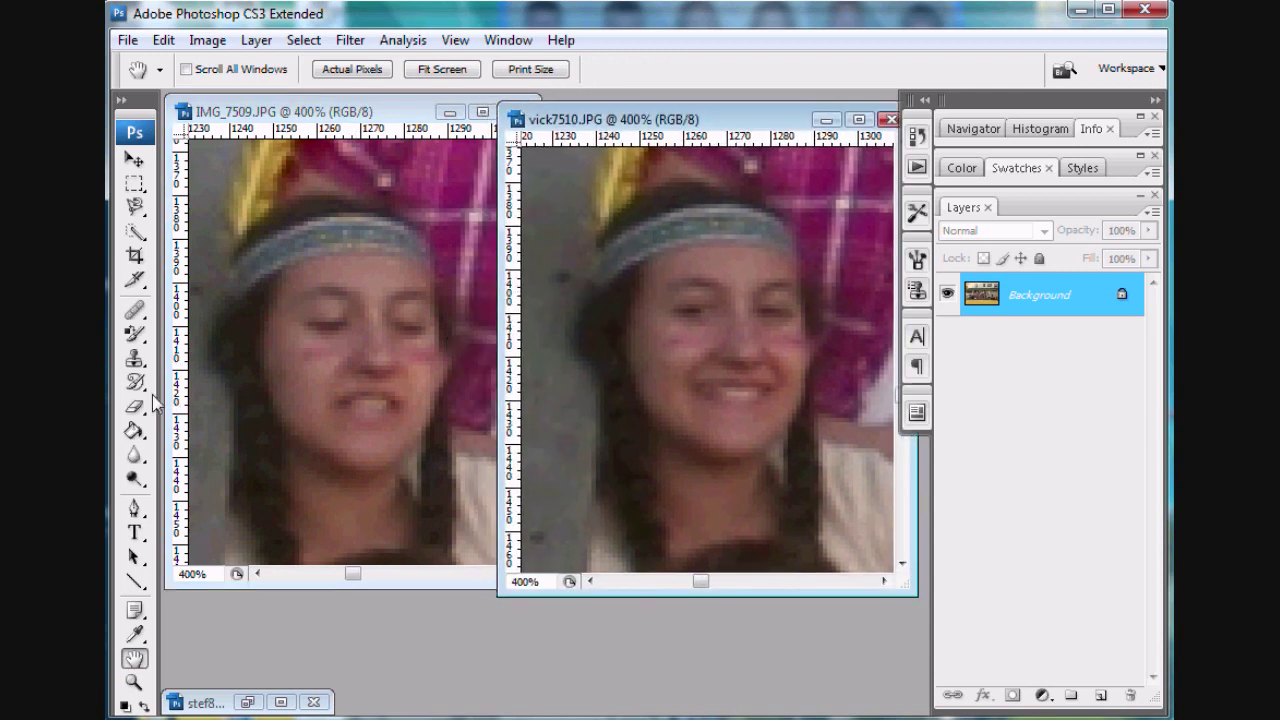
Select the Clone Stamp tool and review its brush options
left_click(136, 360)
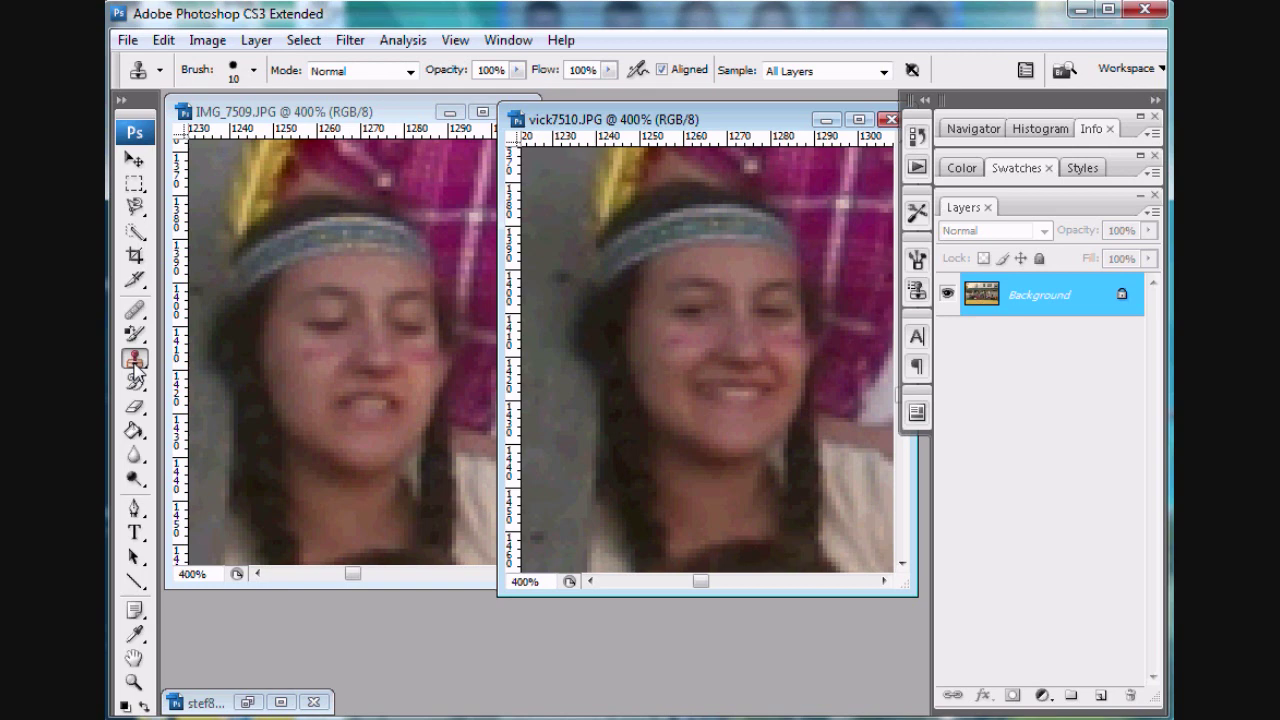
left_click(136, 362)
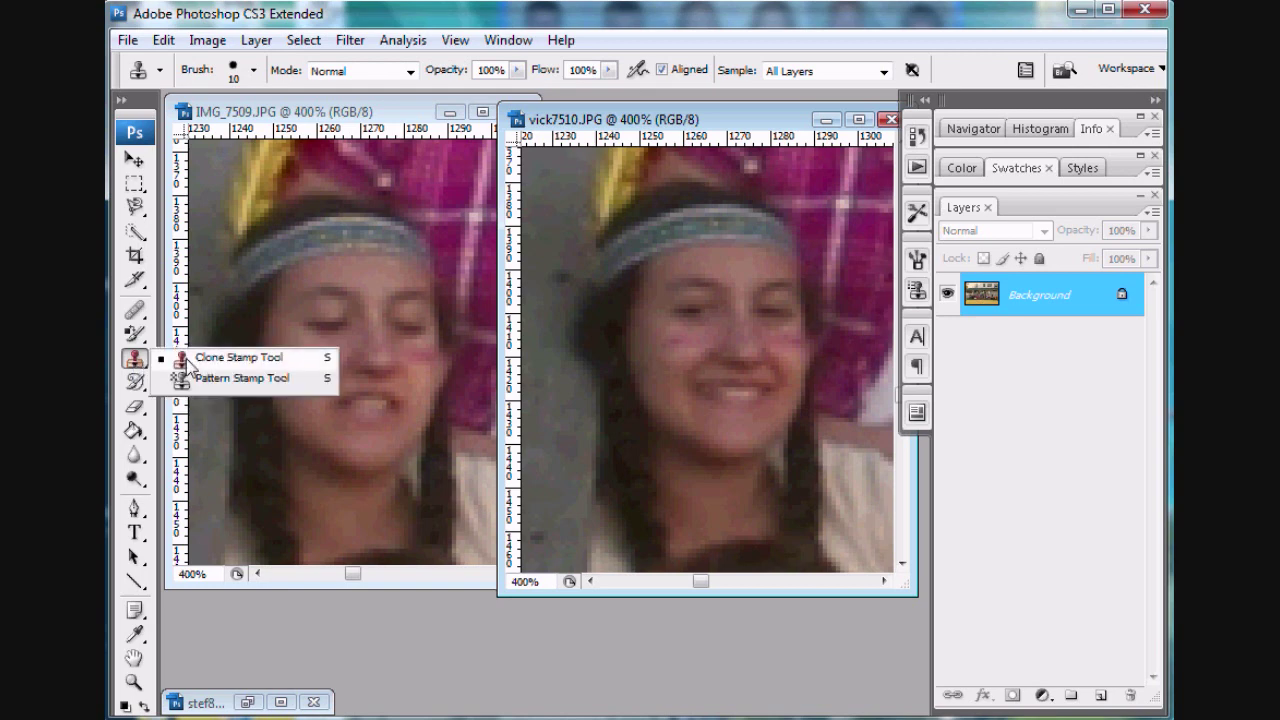
left_click(184, 360)
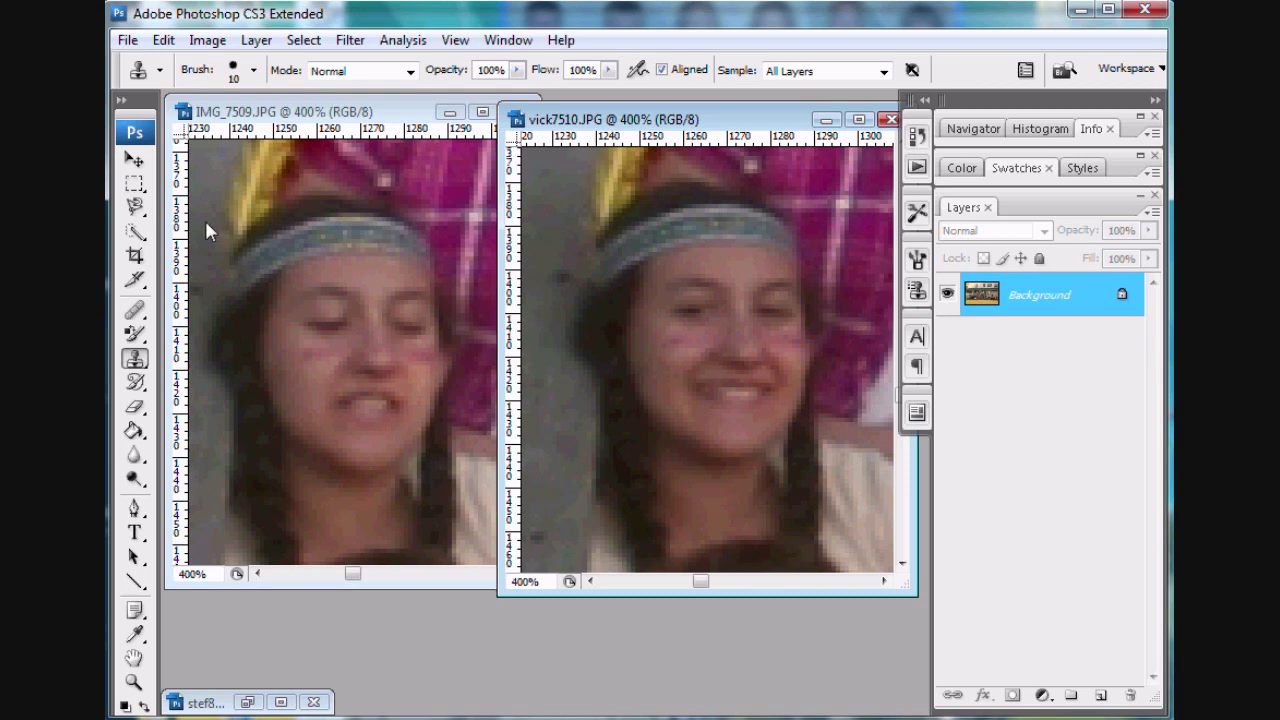
left_click(252, 74)
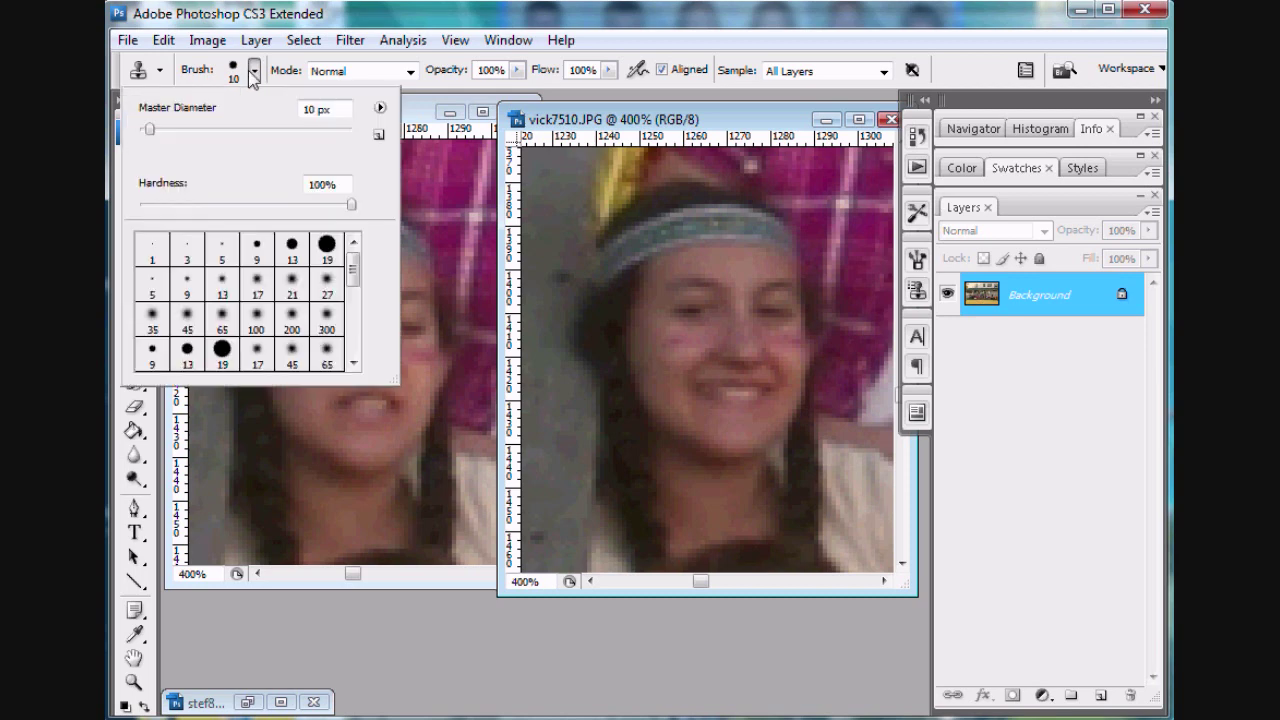
left_click(249, 71)
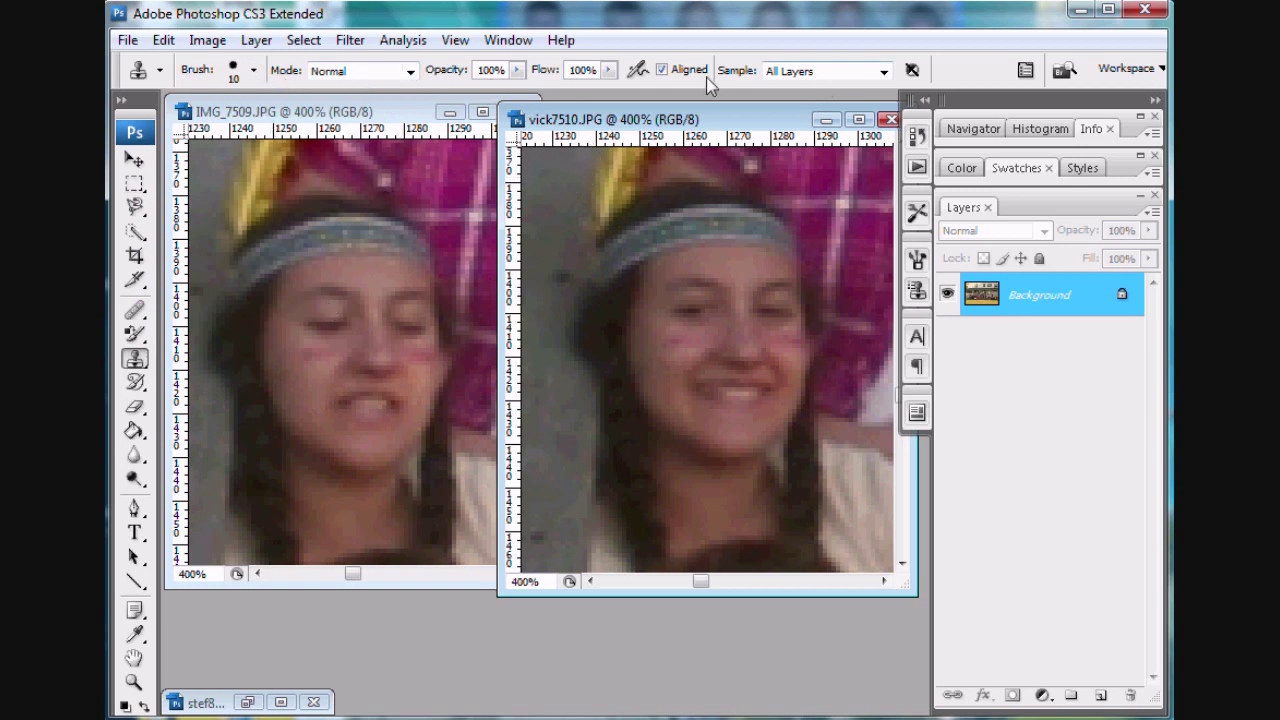
Make IMG_7509.JPG the active photo and set the Clone Stamp brush diameter to 12 px
left_click(333, 117)
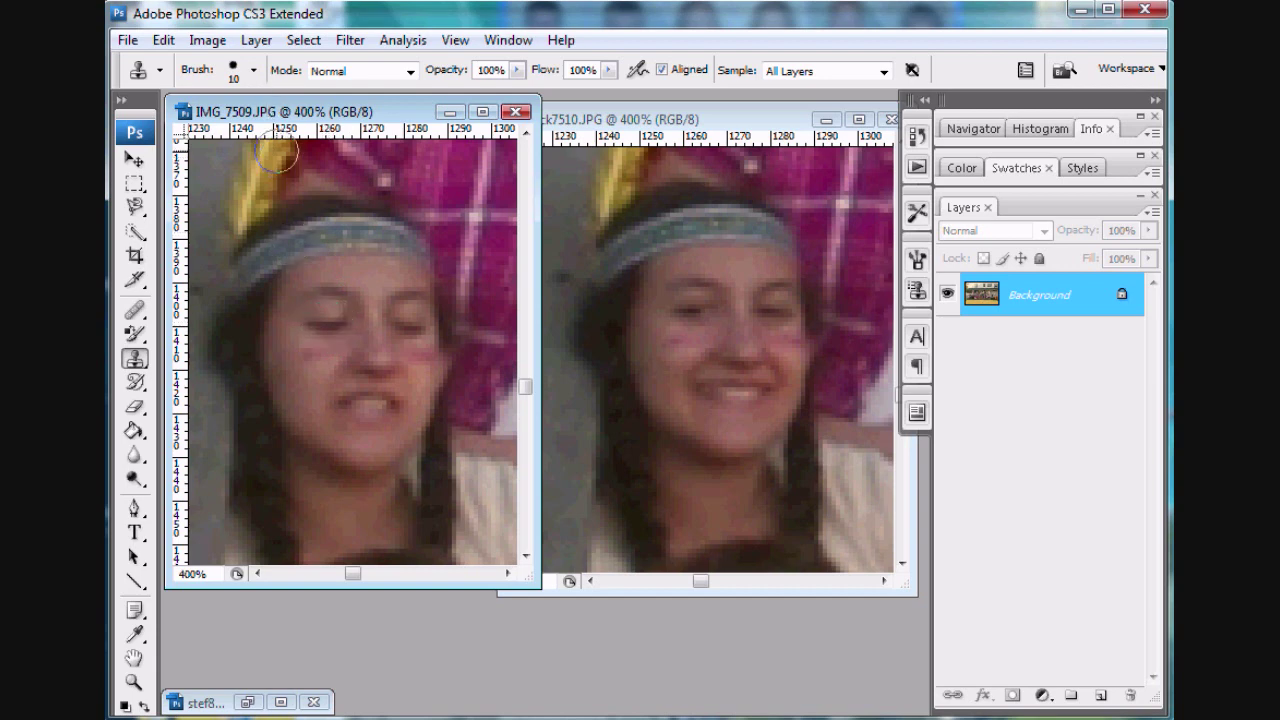
left_click(254, 70)
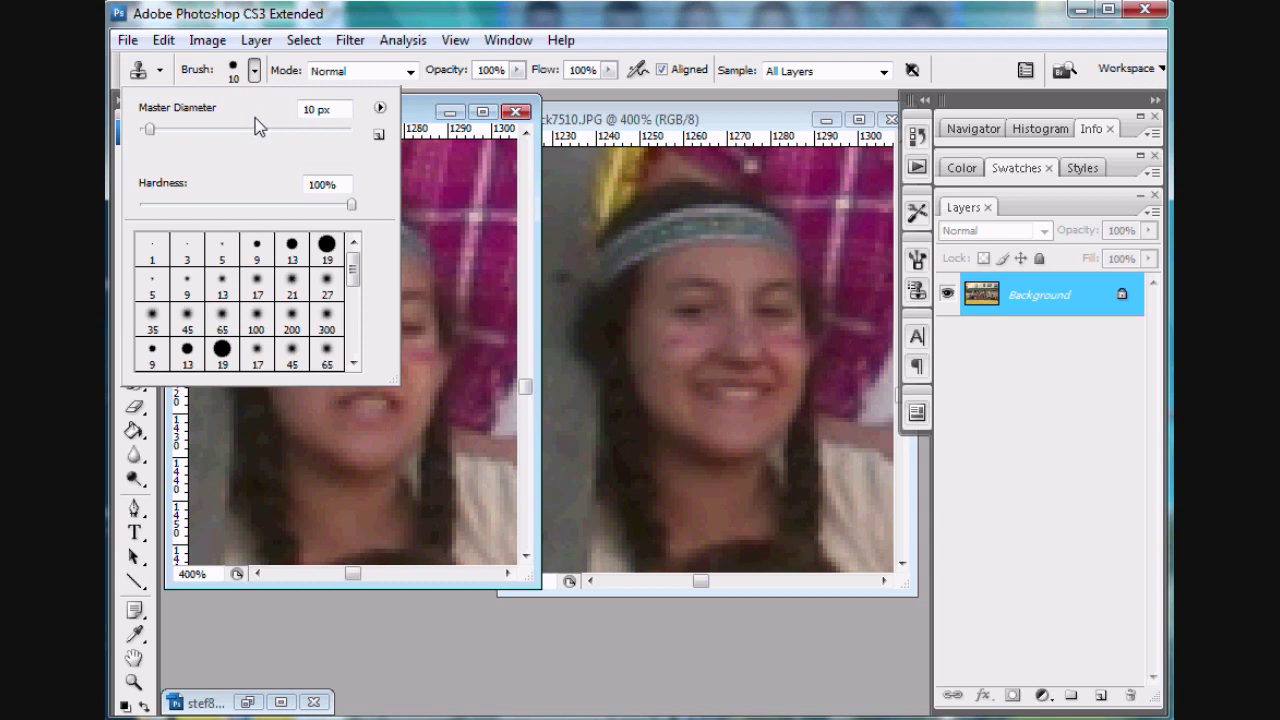
left_click_drag(150, 129, 157, 135)
left_click_drag(152, 129, 151, 129)
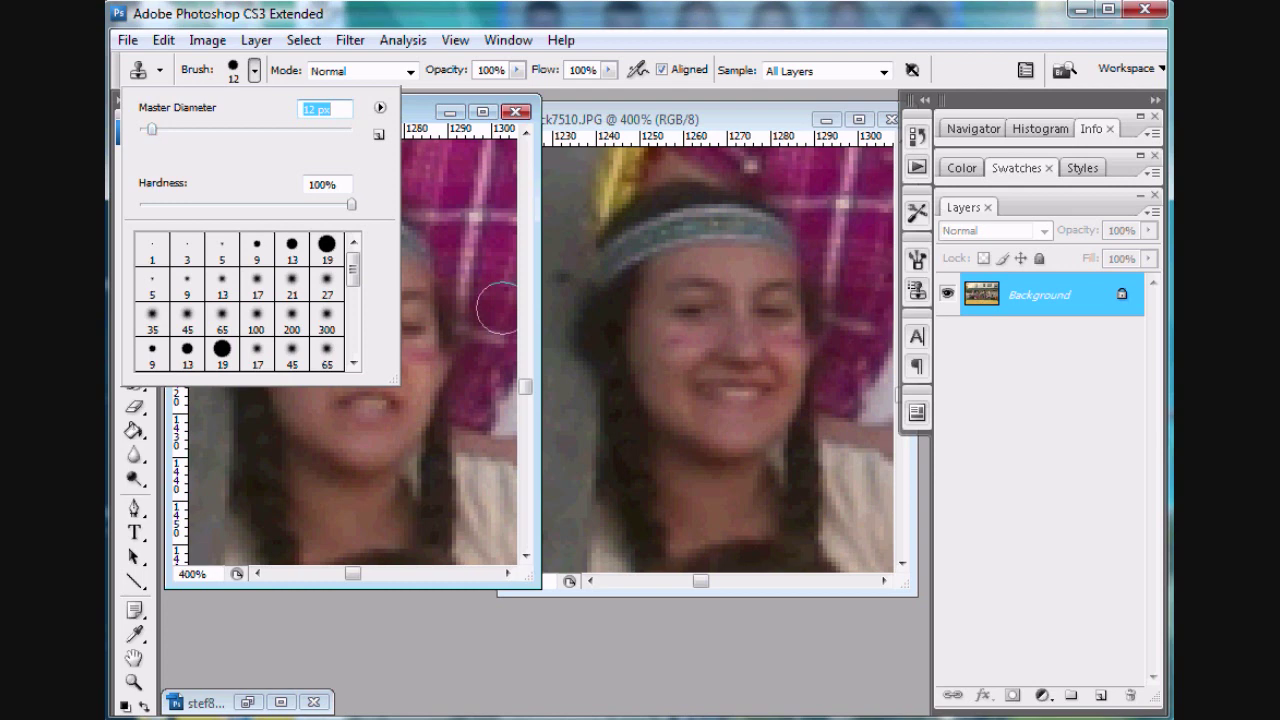
left_click(451, 325)
left_click(633, 310)
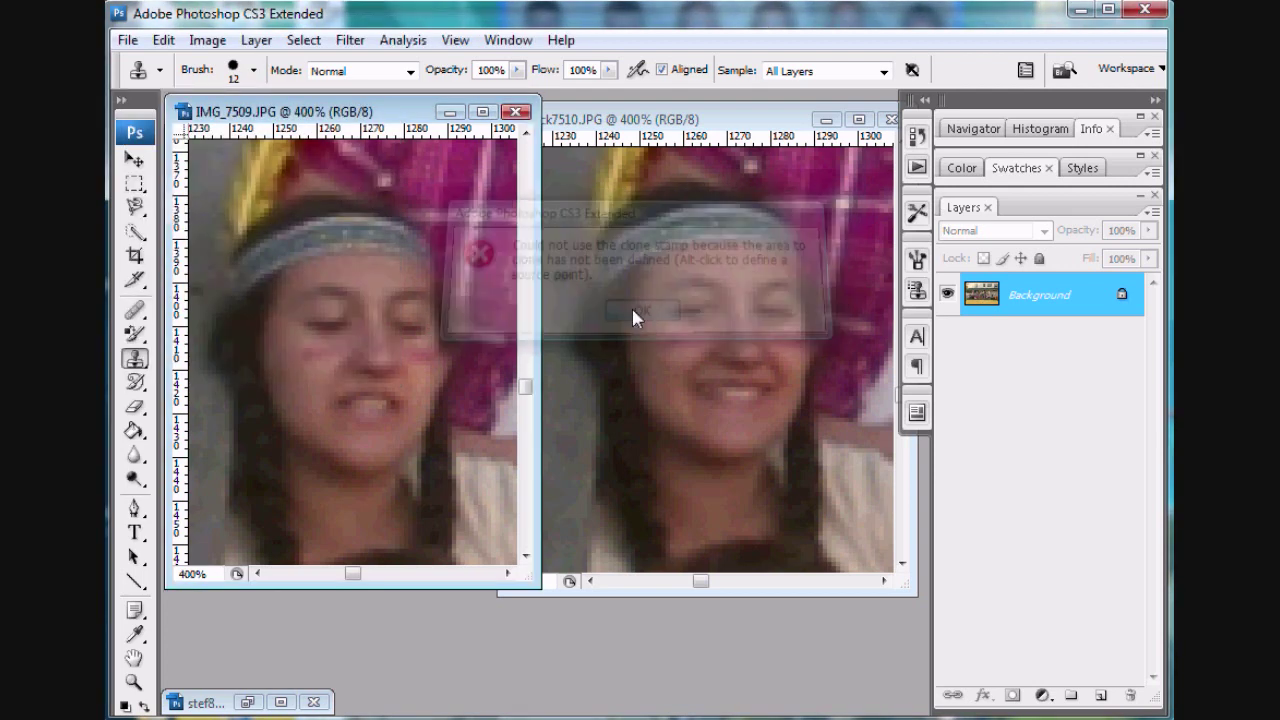
Sample the girl's eye in vick7510.JPG and clone her open-eyed, smiling face over the same face in IMG_7509.JPG
left_click(692, 120)
left_click(695, 308, "alt")
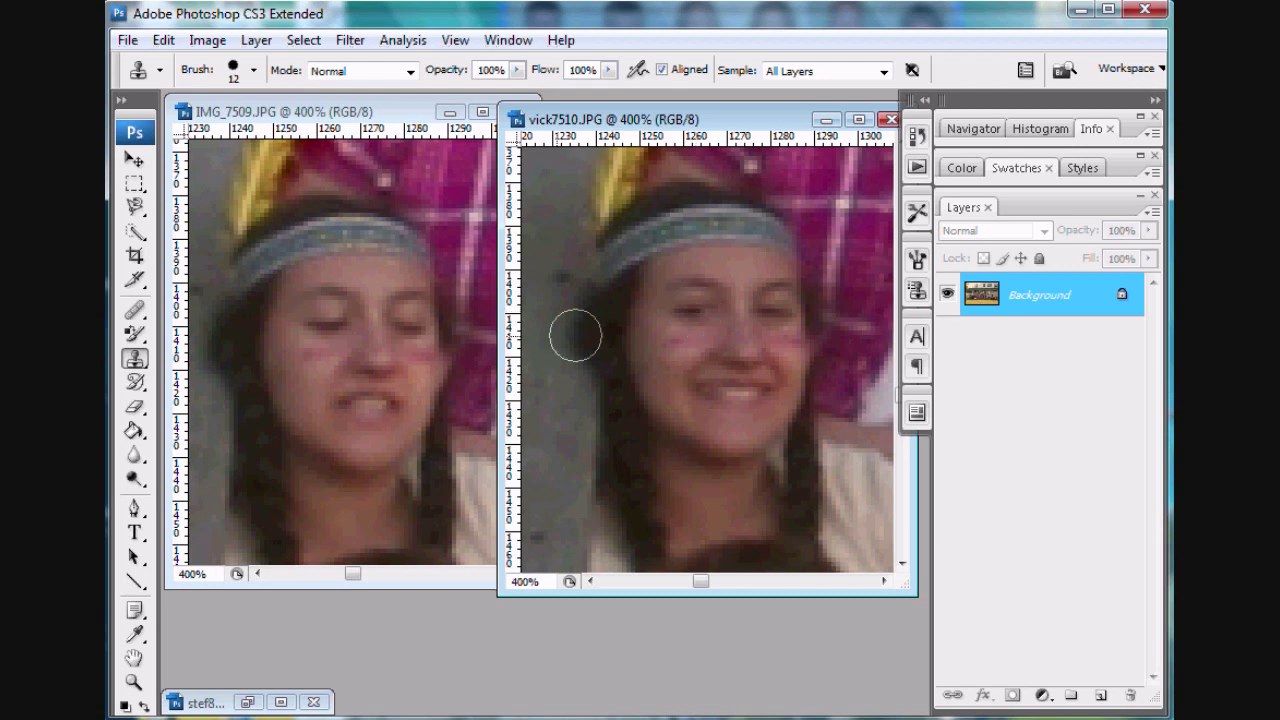
left_click(363, 110)
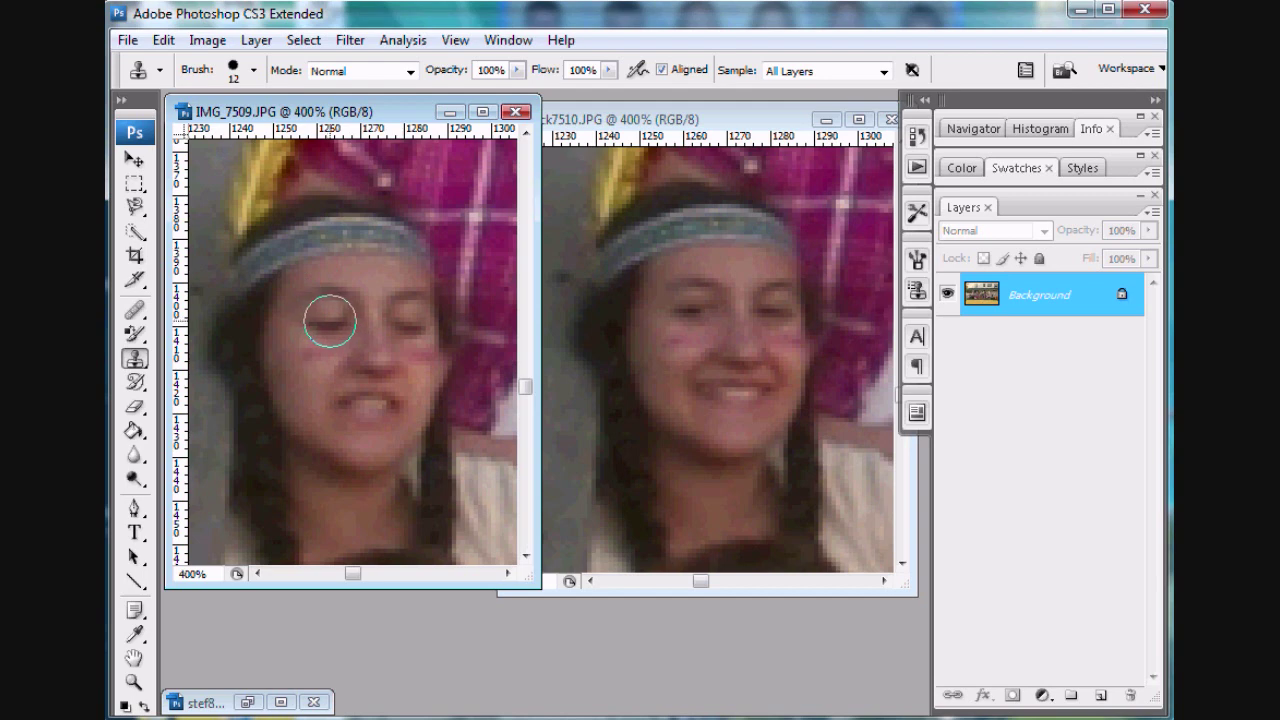
left_click(331, 321)
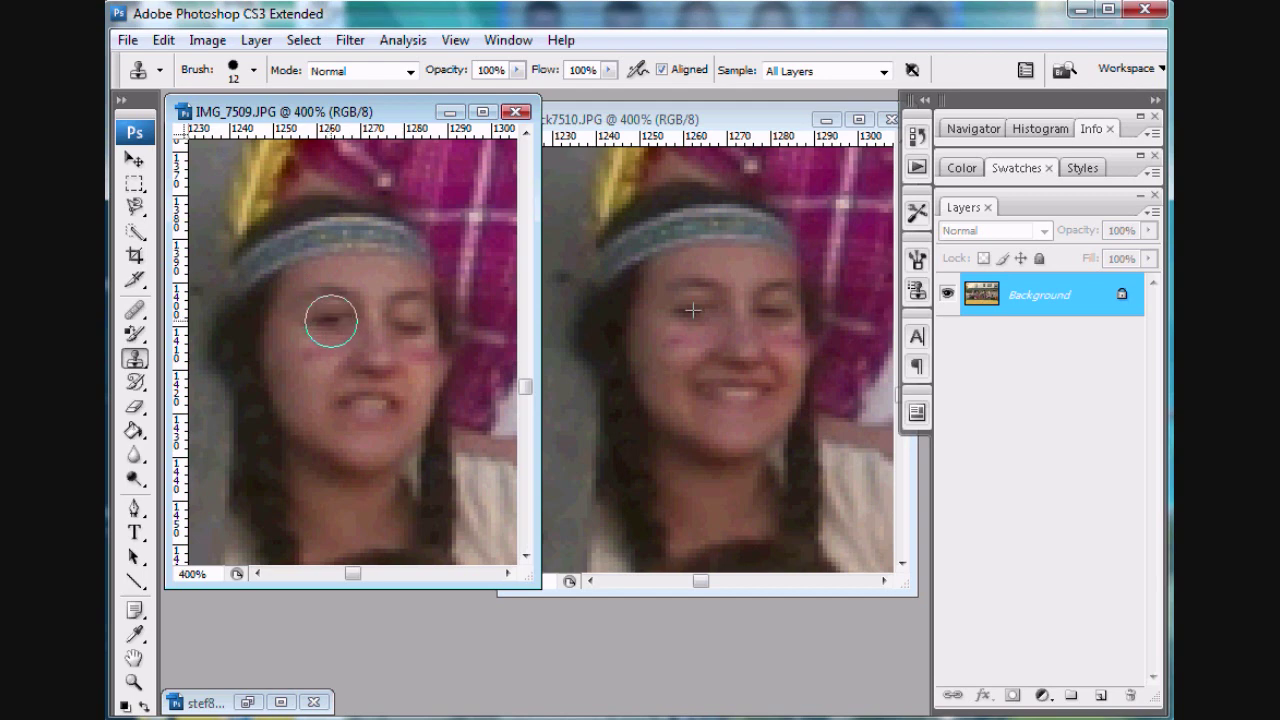
mouse_move(331, 321)
left_mouse_down()
mouse_move(357, 305)
mouse_move(321, 295)
mouse_move(303, 351)
mouse_move(315, 306)
mouse_move(355, 280)
mouse_move(400, 293)
mouse_move(407, 320)
mouse_move(418, 310)
mouse_move(416, 367)
mouse_move(424, 349)
mouse_move(409, 395)
mouse_move(349, 411)
mouse_move(295, 340)
mouse_move(355, 427)
mouse_move(386, 423)
mouse_move(325, 422)
mouse_move(282, 359)
mouse_move(313, 287)
mouse_move(284, 371)
mouse_move(362, 430)
mouse_move(343, 439)
mouse_move(284, 398)
mouse_move(402, 425)
mouse_move(430, 369)
mouse_move(423, 294)
left_mouse_up()
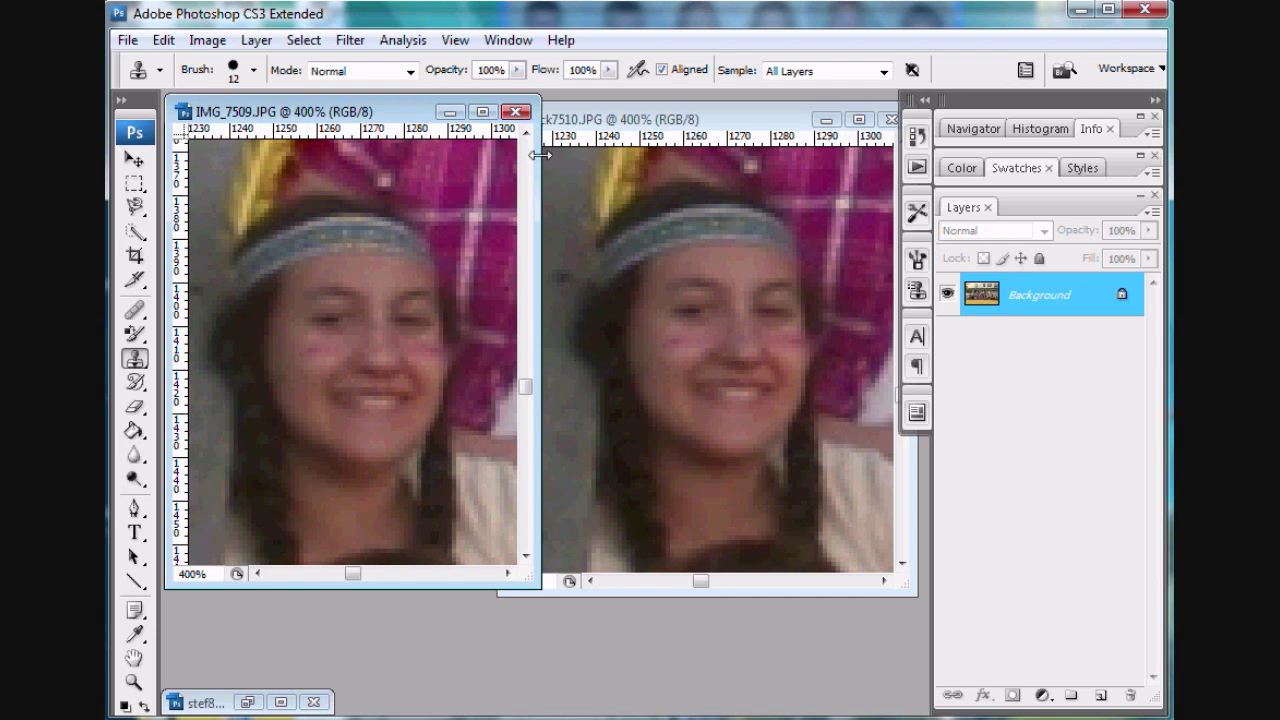
Compare the cloned face in IMG_7509.JPG with the source face in vick7510.JPG, both at 200%
key("ctrl+minus")
key("ctrl+minus")
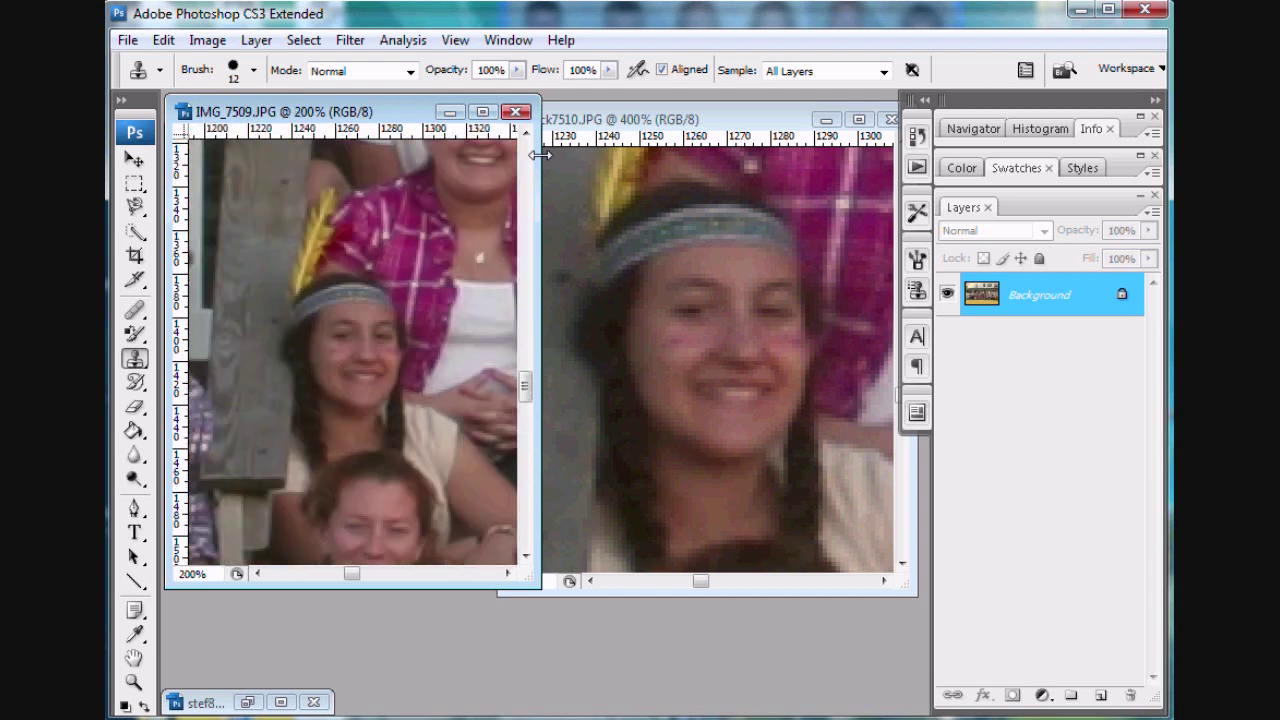
left_click(693, 129)
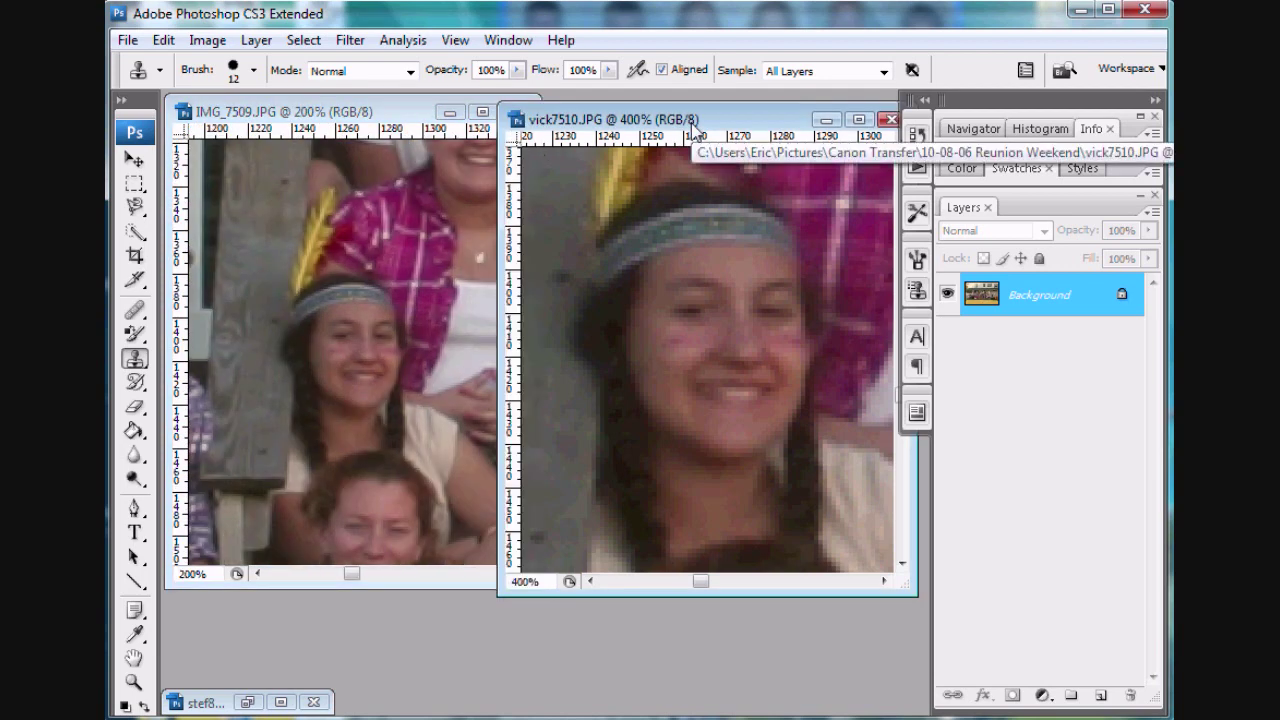
key("ctrl+minus")
key("ctrl+minus")
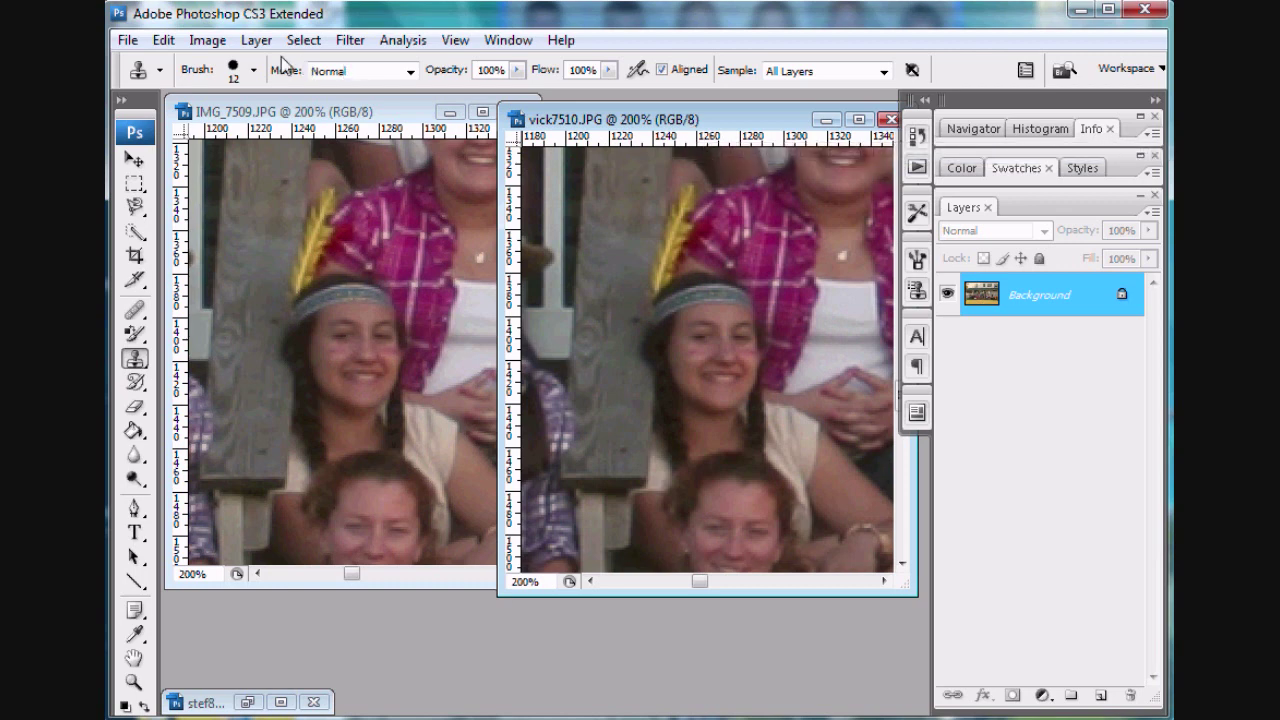
left_click(462, 41)
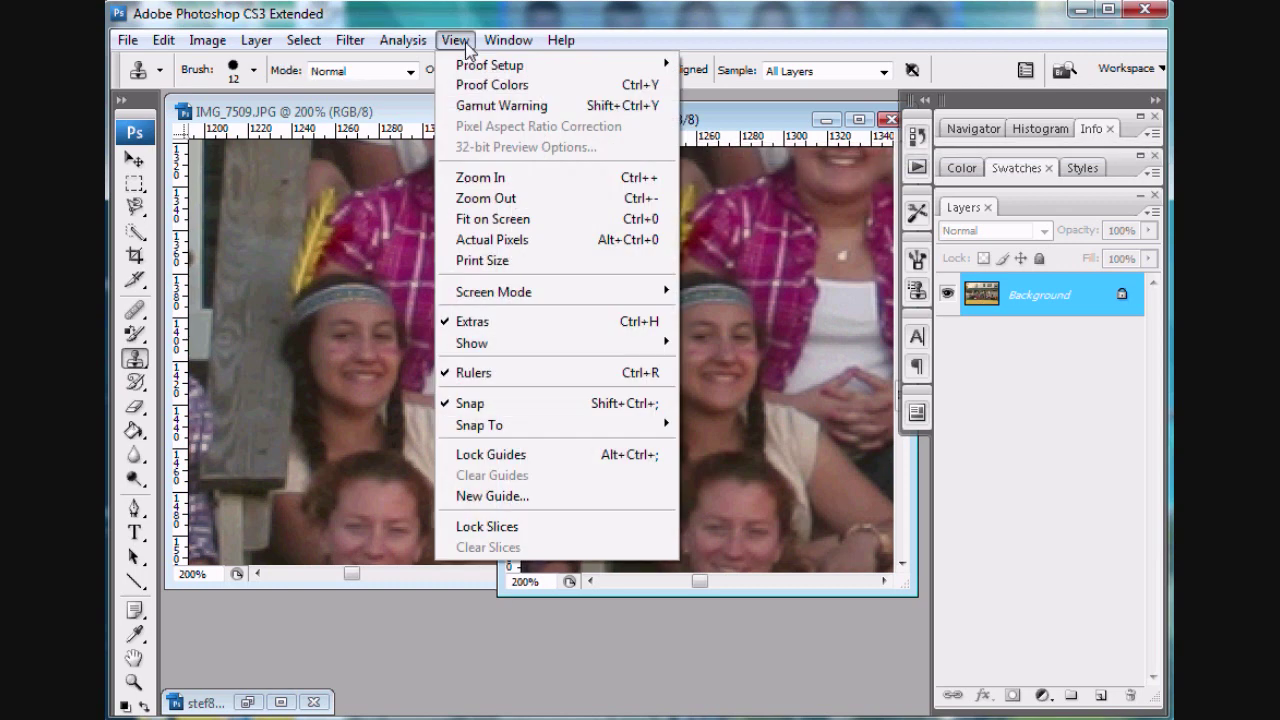
left_click(502, 203)
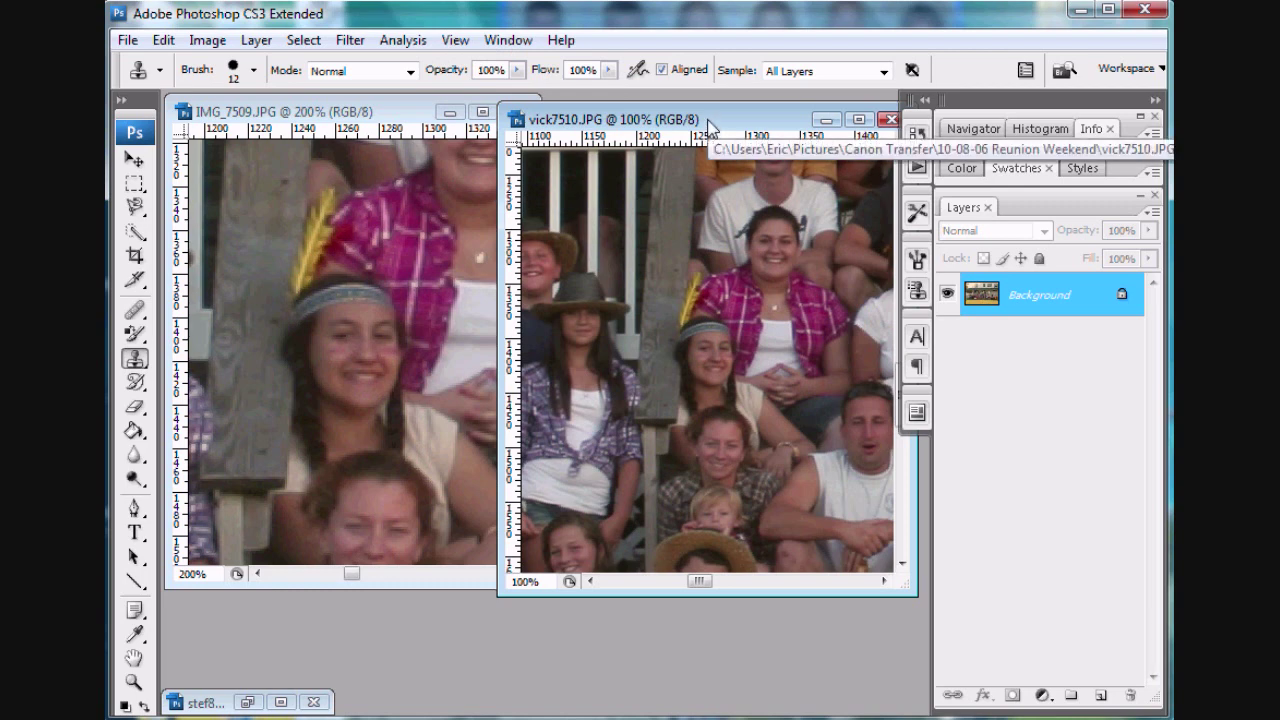
key("ctrl+plus")
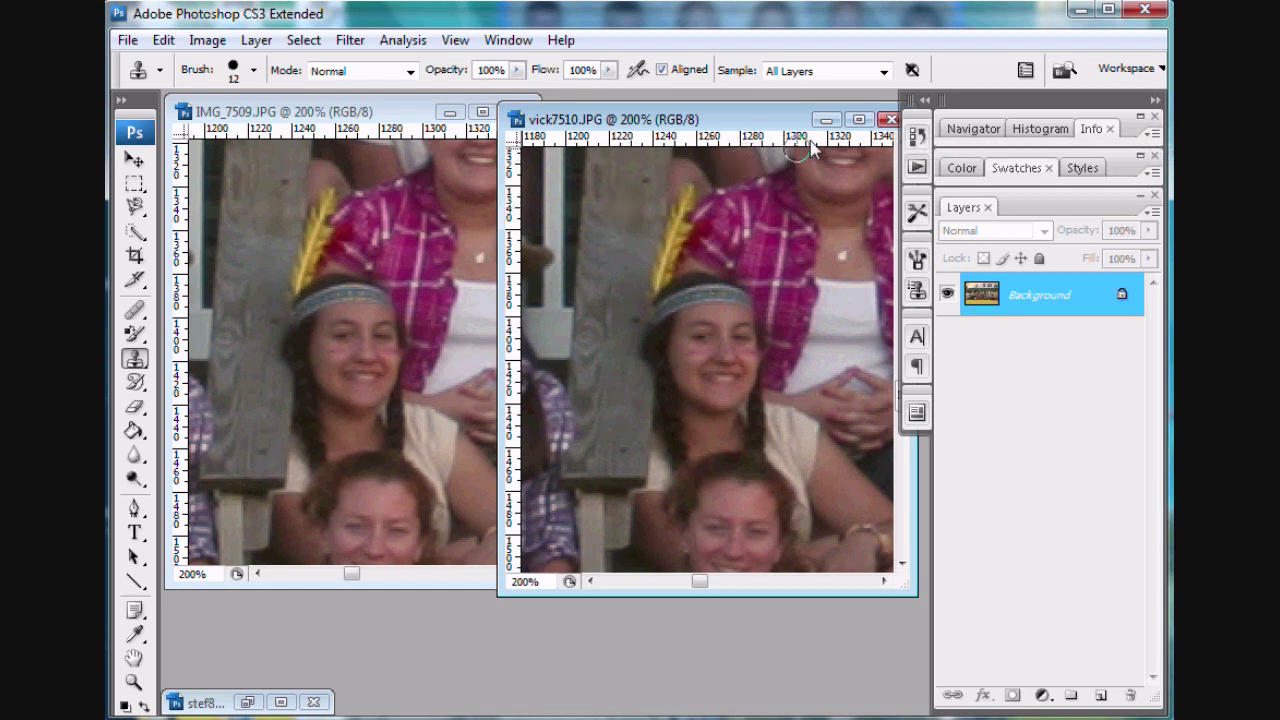
Close vick7510.JPG, then enlarge the IMG_7509.JPG window and view the group at 100%
left_click(889, 119)
left_click_drag(540, 250, 760, 269)
left_click_drag(757, 588, 880, 668)
key("ctrl+minus")
key("ctrl+minus")
key("ctrl+minus")
key("ctrl+minus")
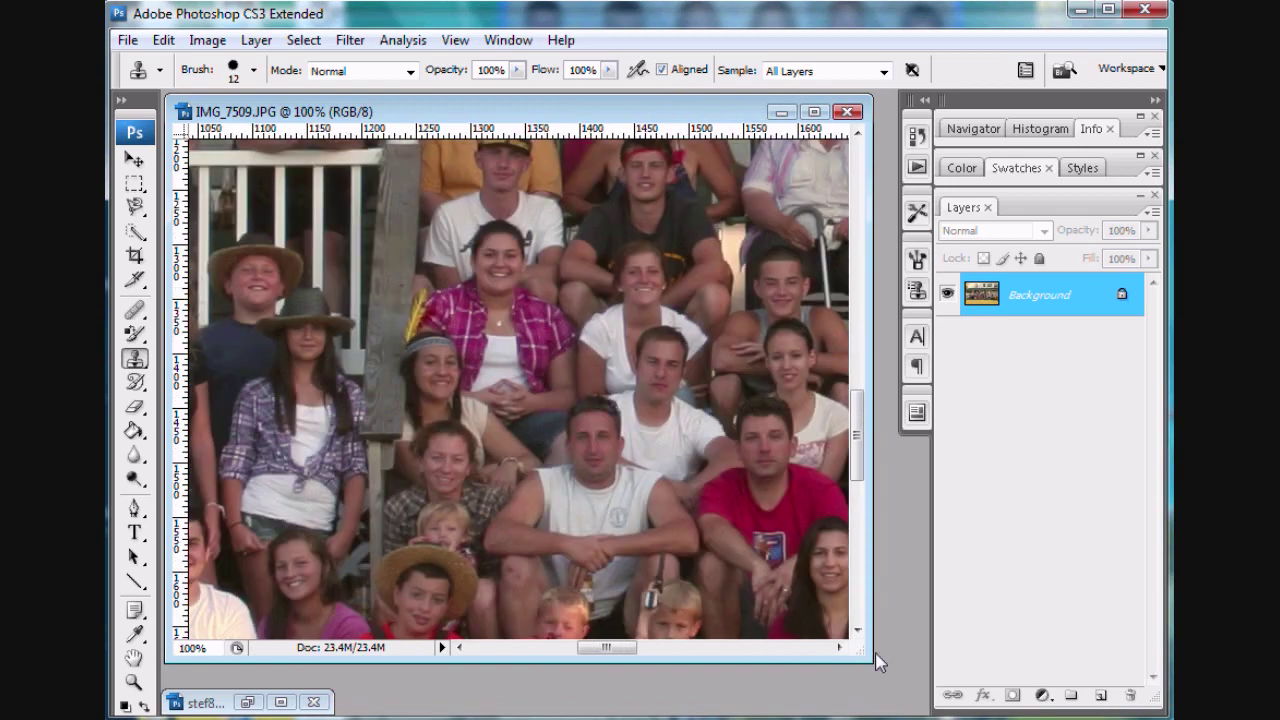
Restore stef8260.JPG with IMG_7509.JPG minimised, and frame the standing woman in a narrower, taller window
left_click(247, 702)
key("z")
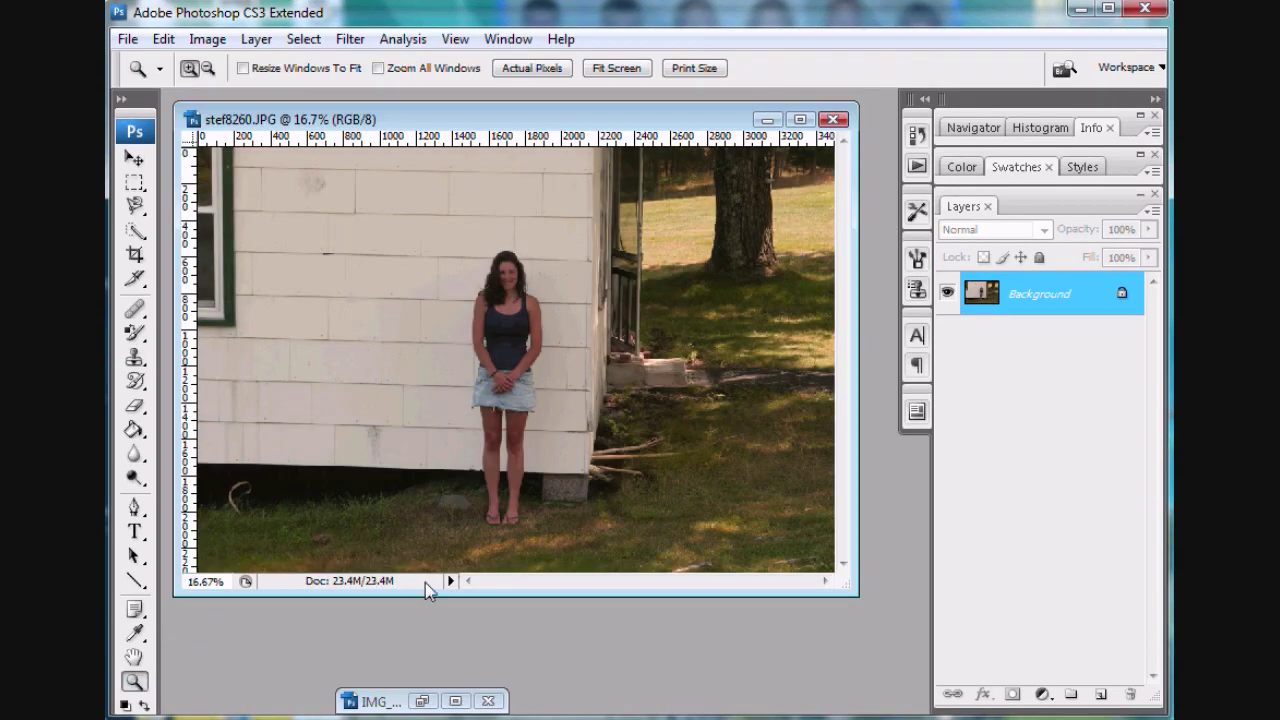
left_click_drag(429, 242, 574, 534)
left_click_drag(858, 414, 735, 414)
left_click_drag(538, 594, 544, 643)
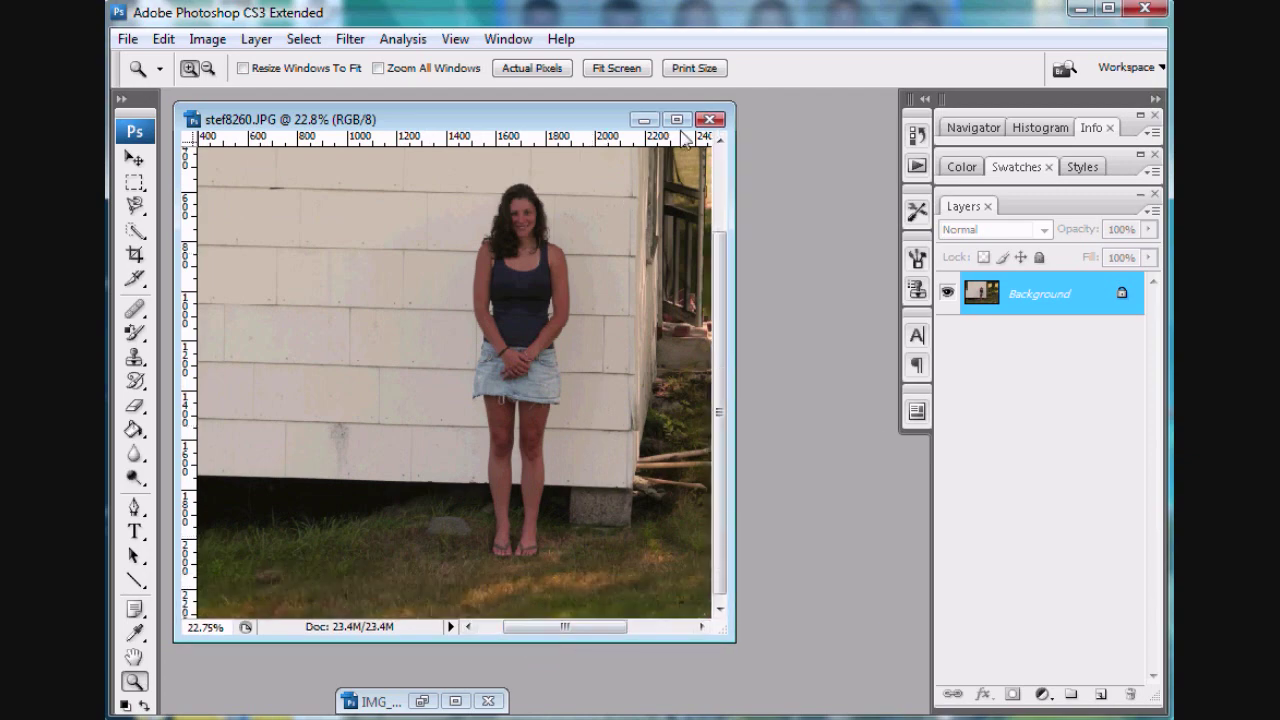
Maximise the stef8260.JPG window and zoom to about 100% on the woman's lower legs and feet
left_click(677, 120)
left_click_drag(429, 522, 555, 656)
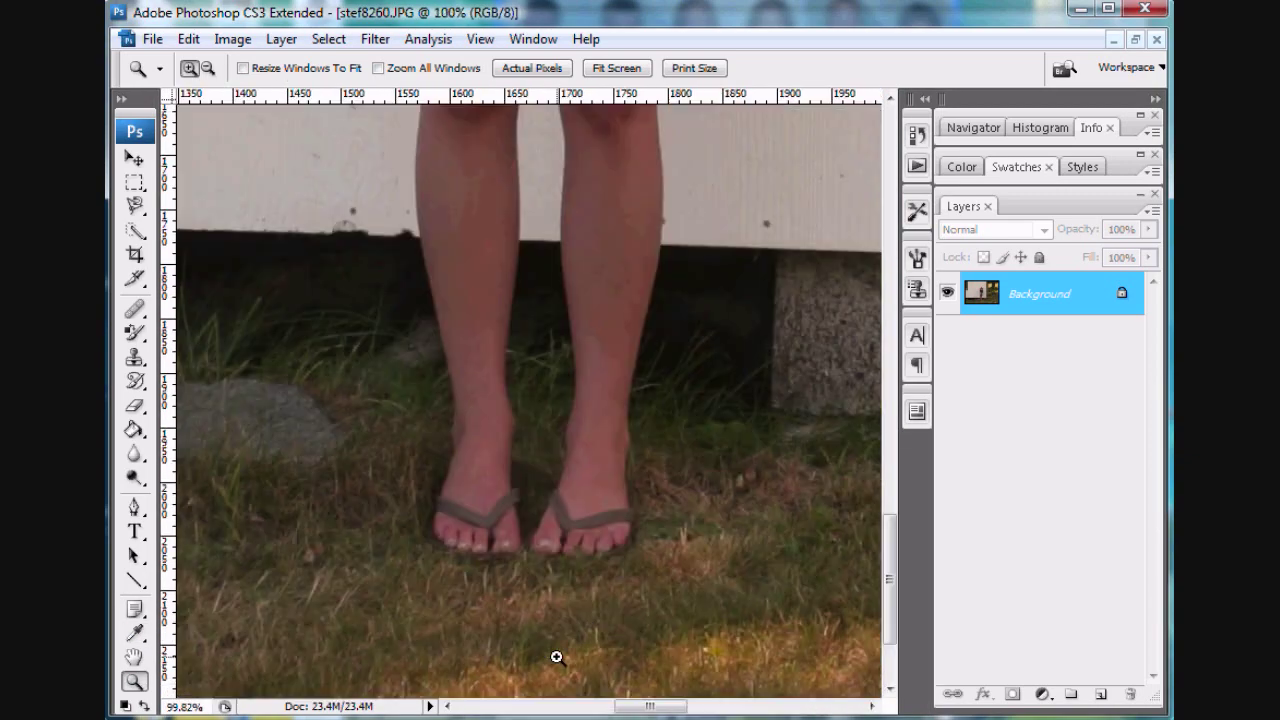
left_click(893, 410)
left_click_drag(891, 429, 890, 545)
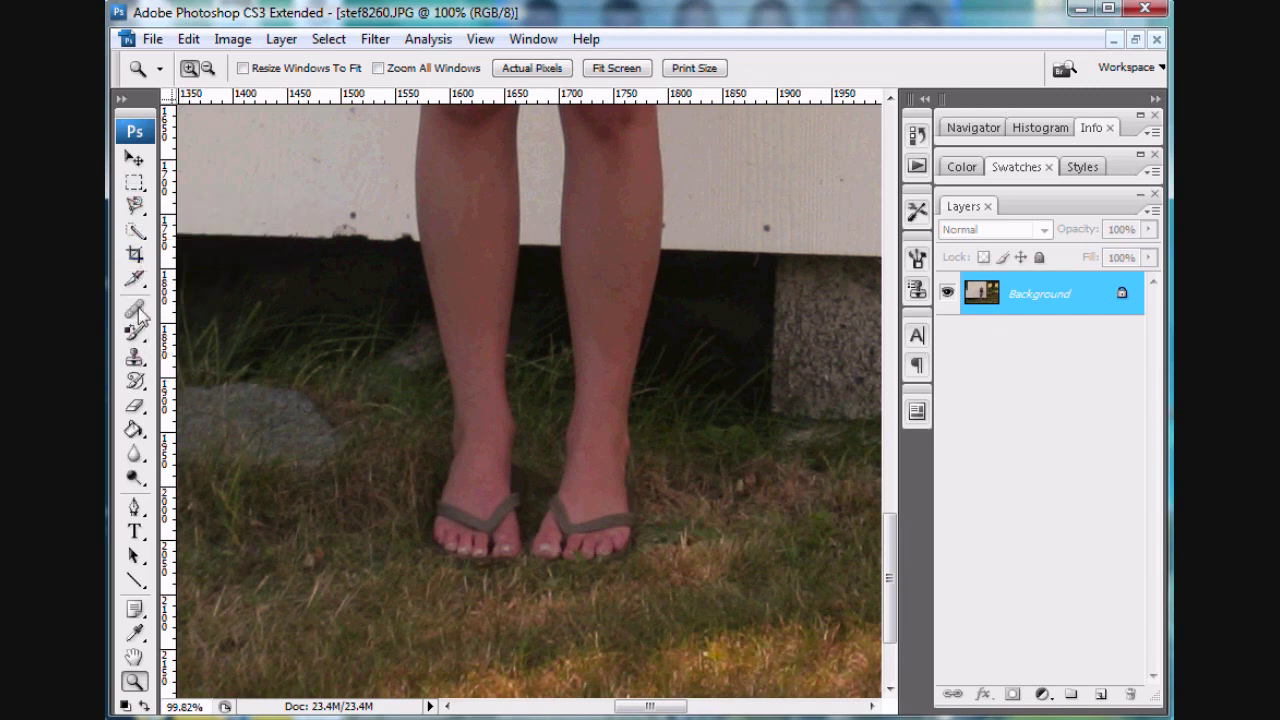
Switch to the Magnetic Lasso tool for outlining the standing woman
left_click(136, 208)
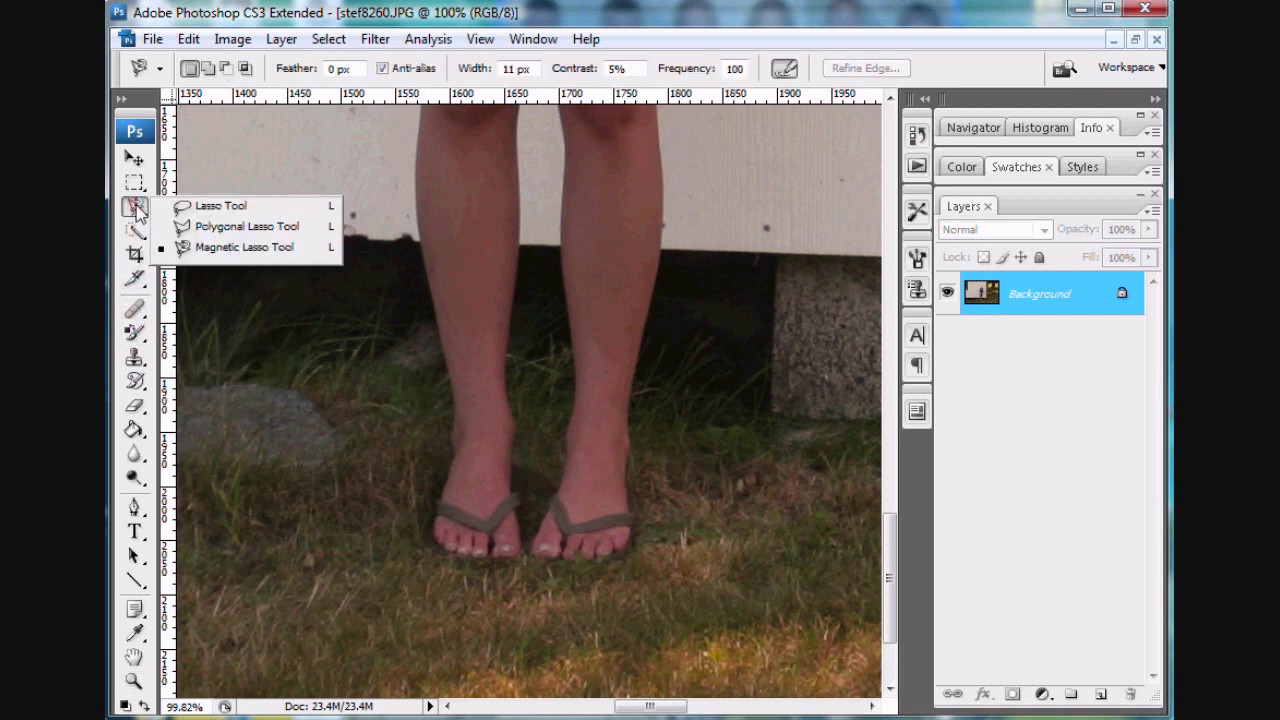
left_click(231, 247)
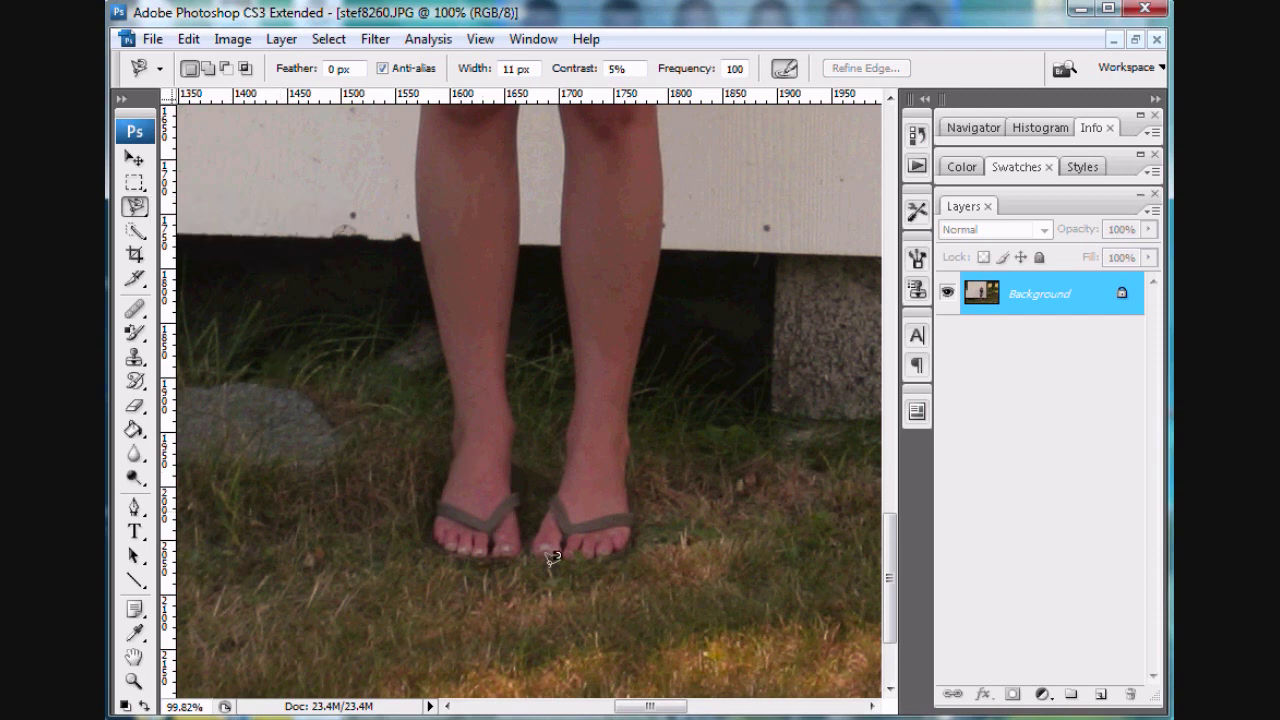
left_click(658, 138)
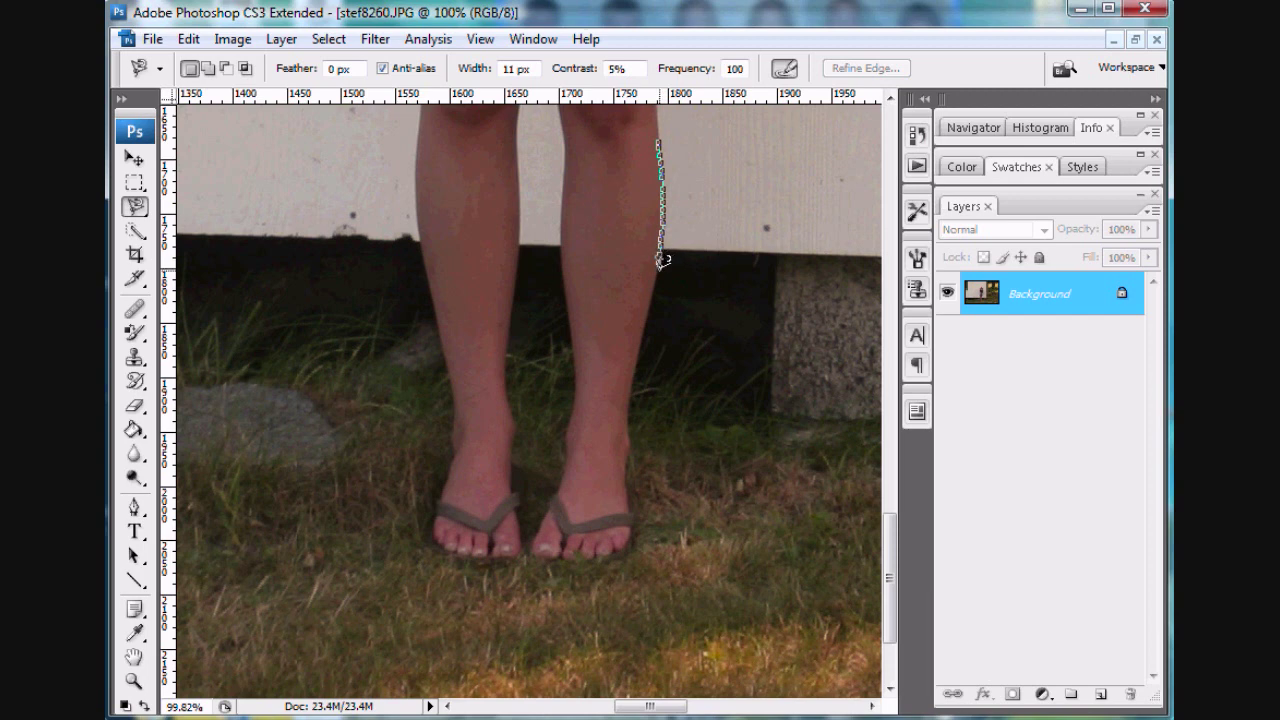
left_click(686, 137)
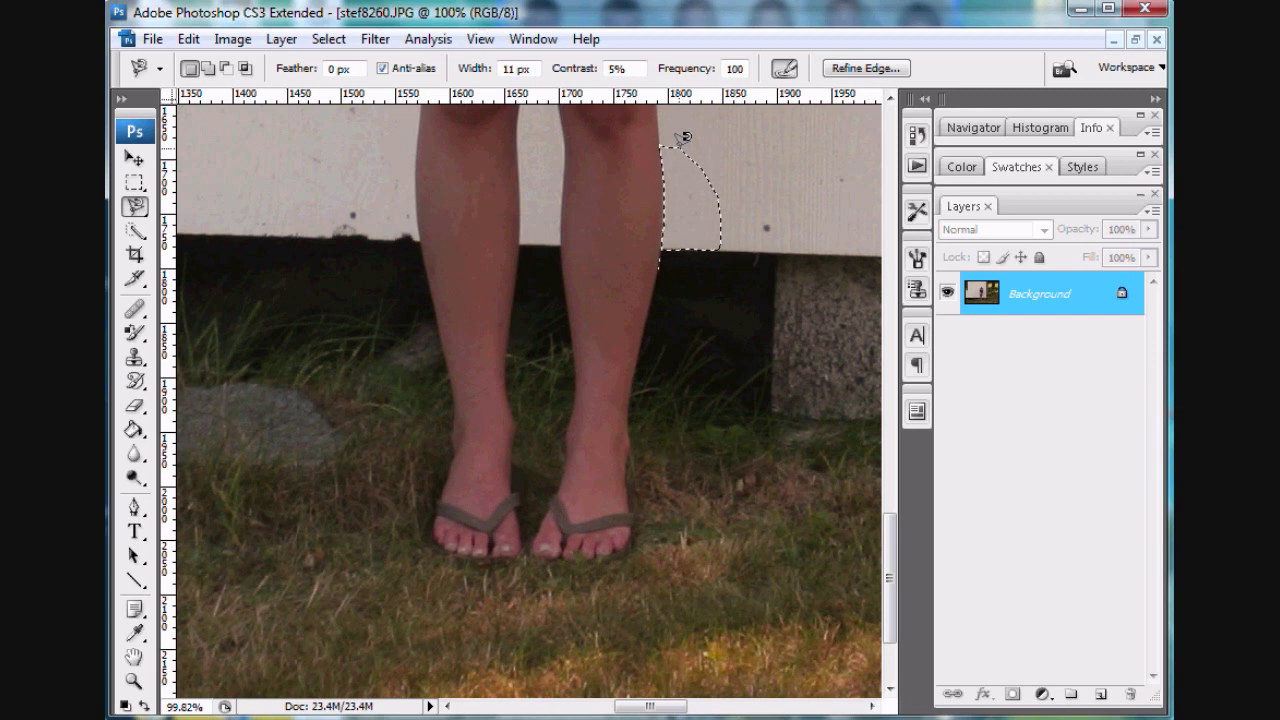
key("ctrl+d")
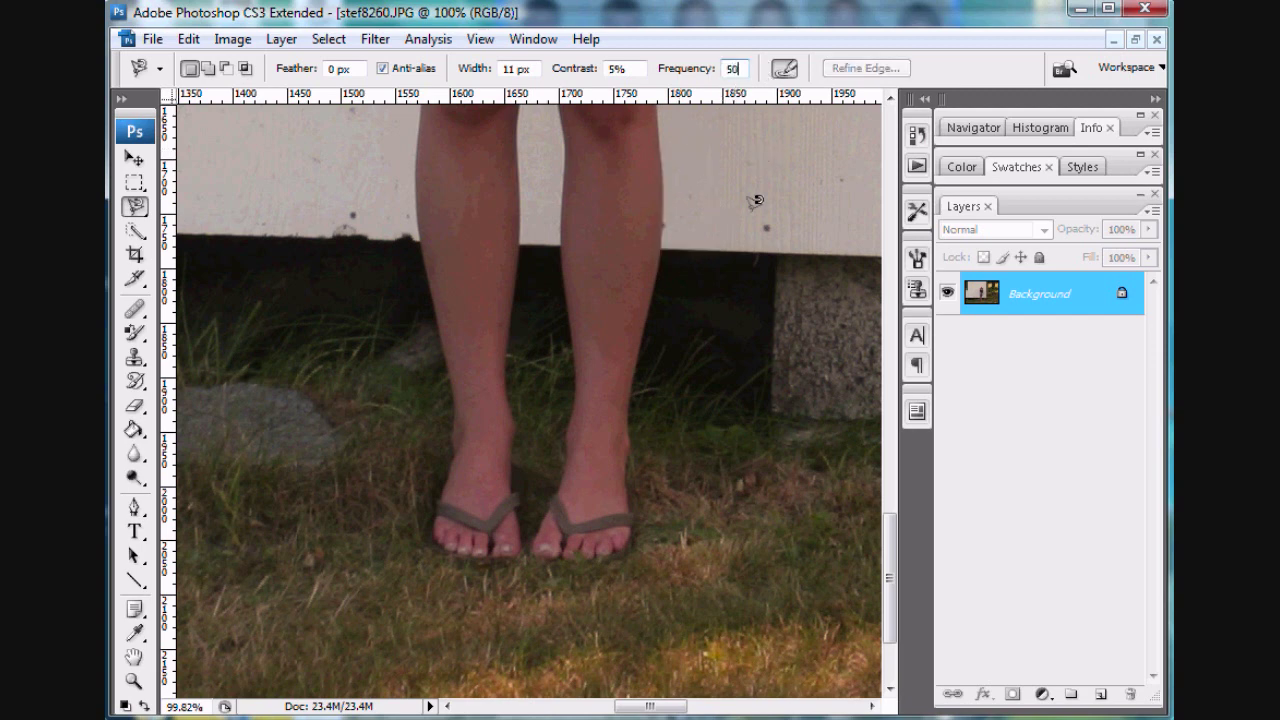
With Magnetic Lasso frequency 50, trace the woman's outline from one calf around both feet and up the other side to the shoulder
left_click(658, 147)
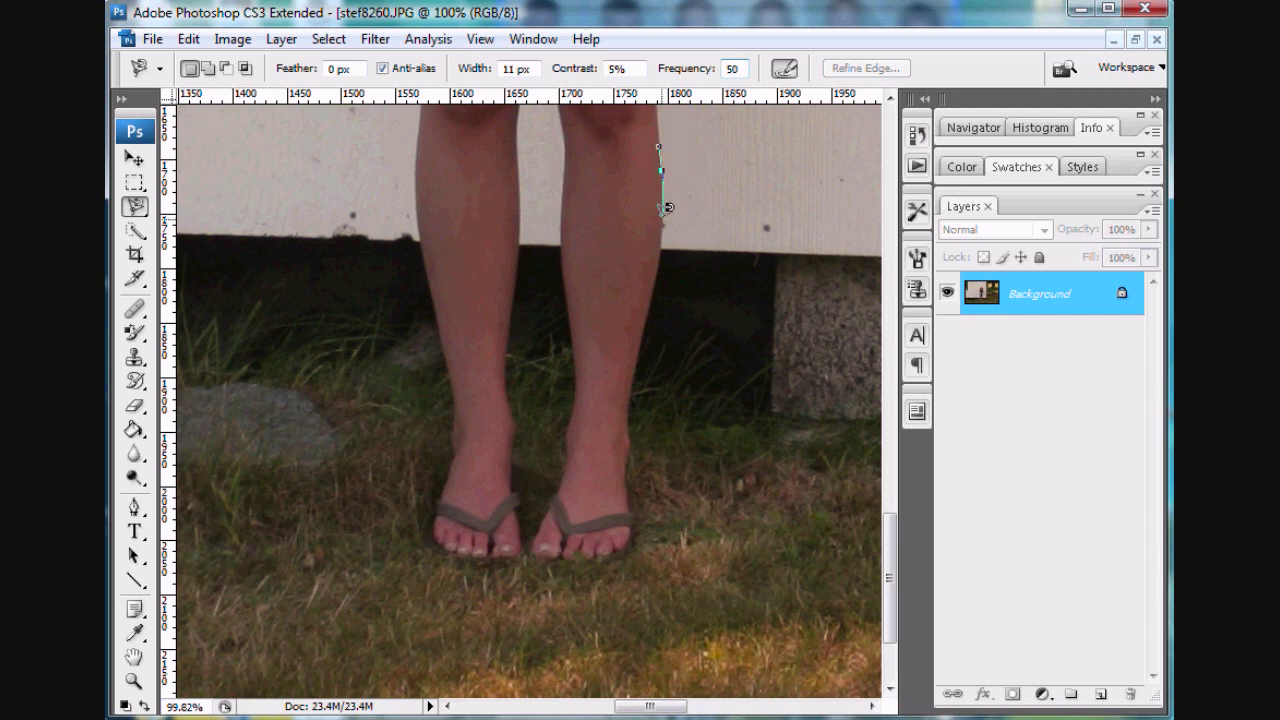
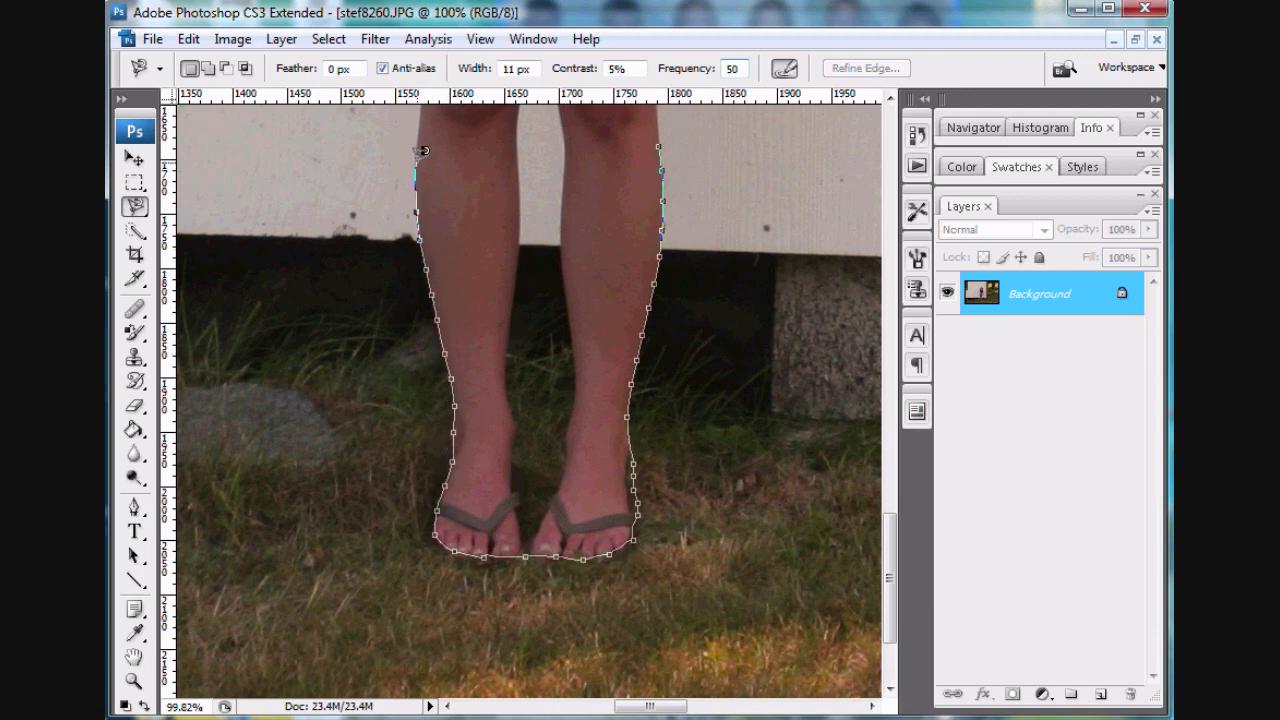
mouse_move(560, 180)
left_mouse_down()
mouse_move(606, 423)
mouse_move(600, 580)
left_mouse_up()
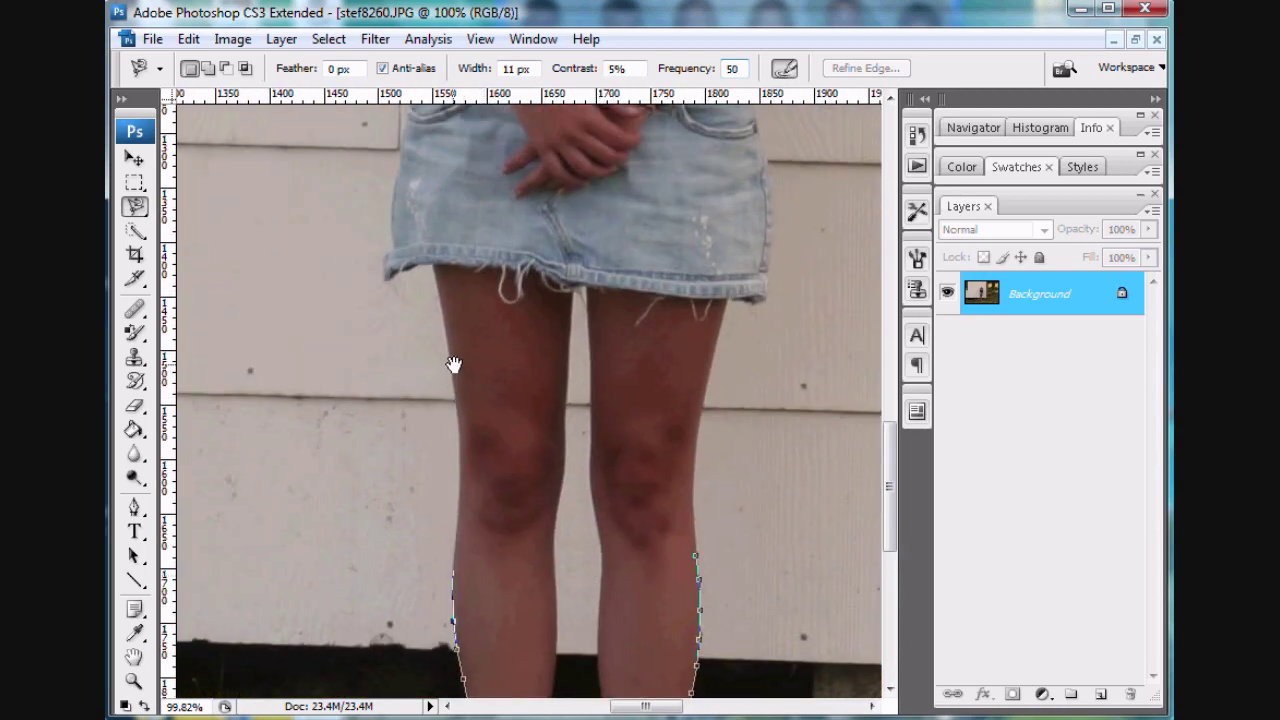
left_click_drag(451, 362, 444, 318)
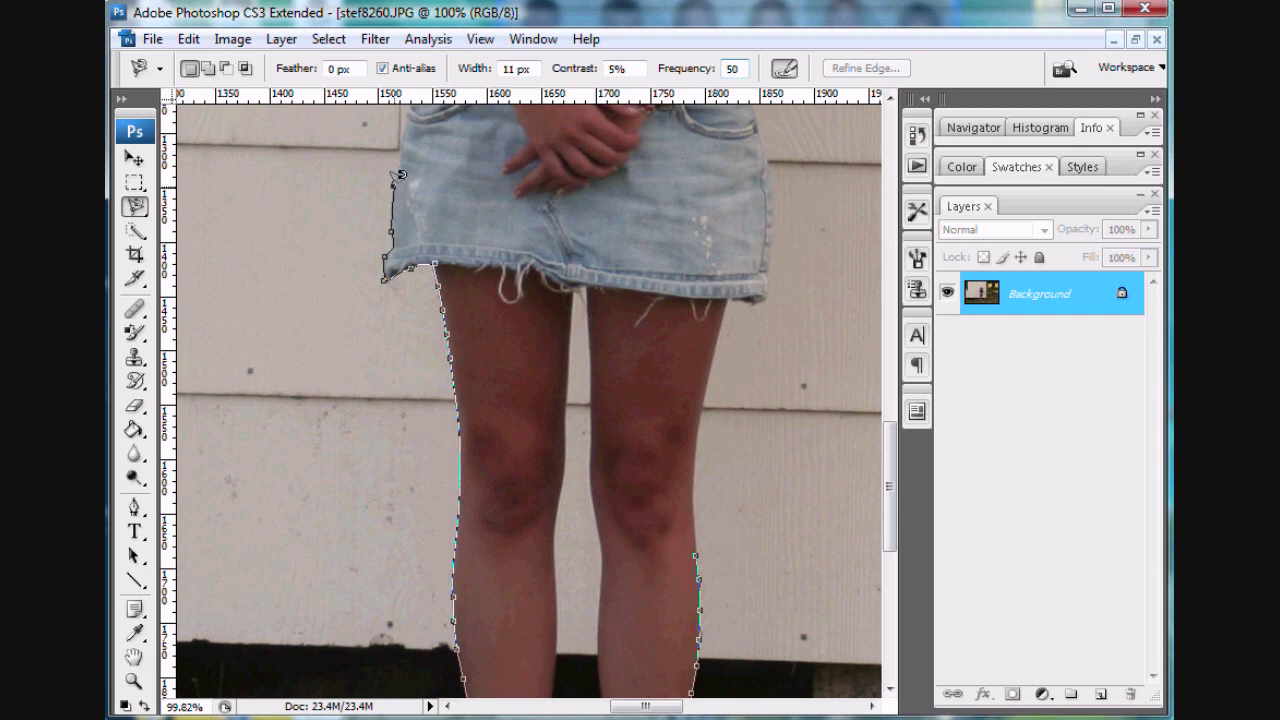
mouse_move(588, 178)
left_mouse_down()
mouse_move(586, 523)
mouse_move(574, 529)
left_mouse_up()
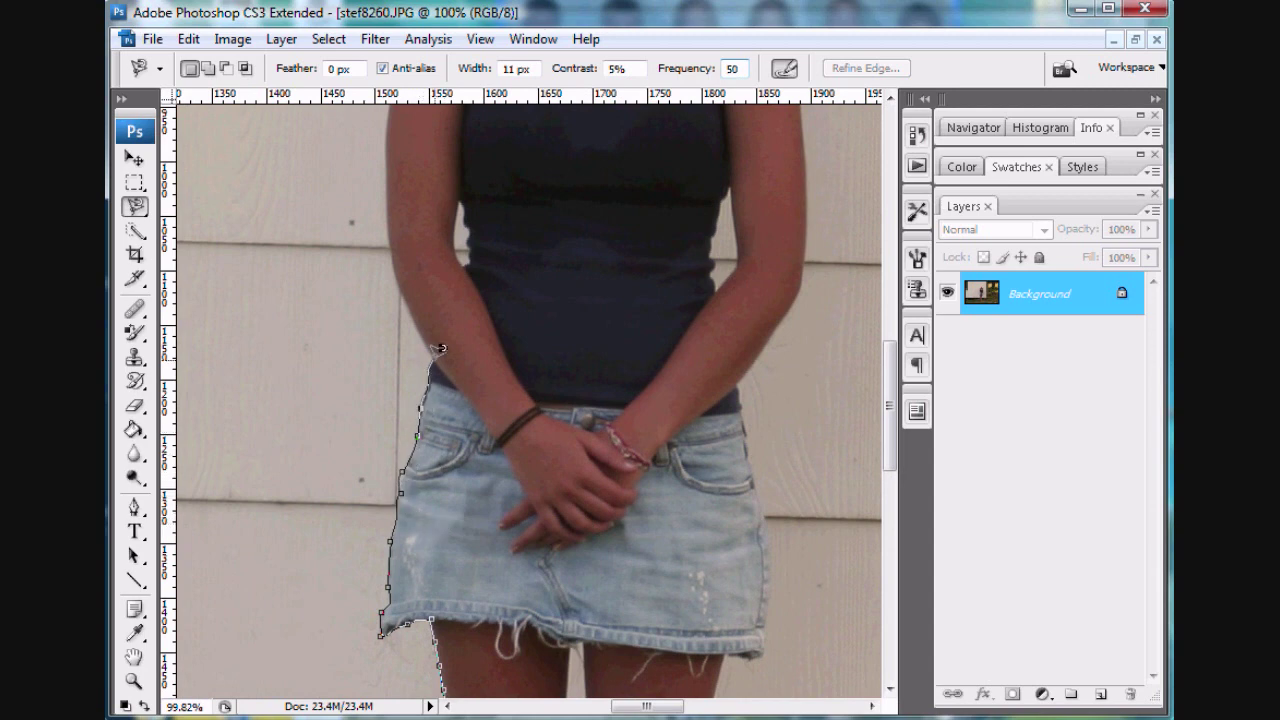
left_click_drag(387, 191, 500, 346)
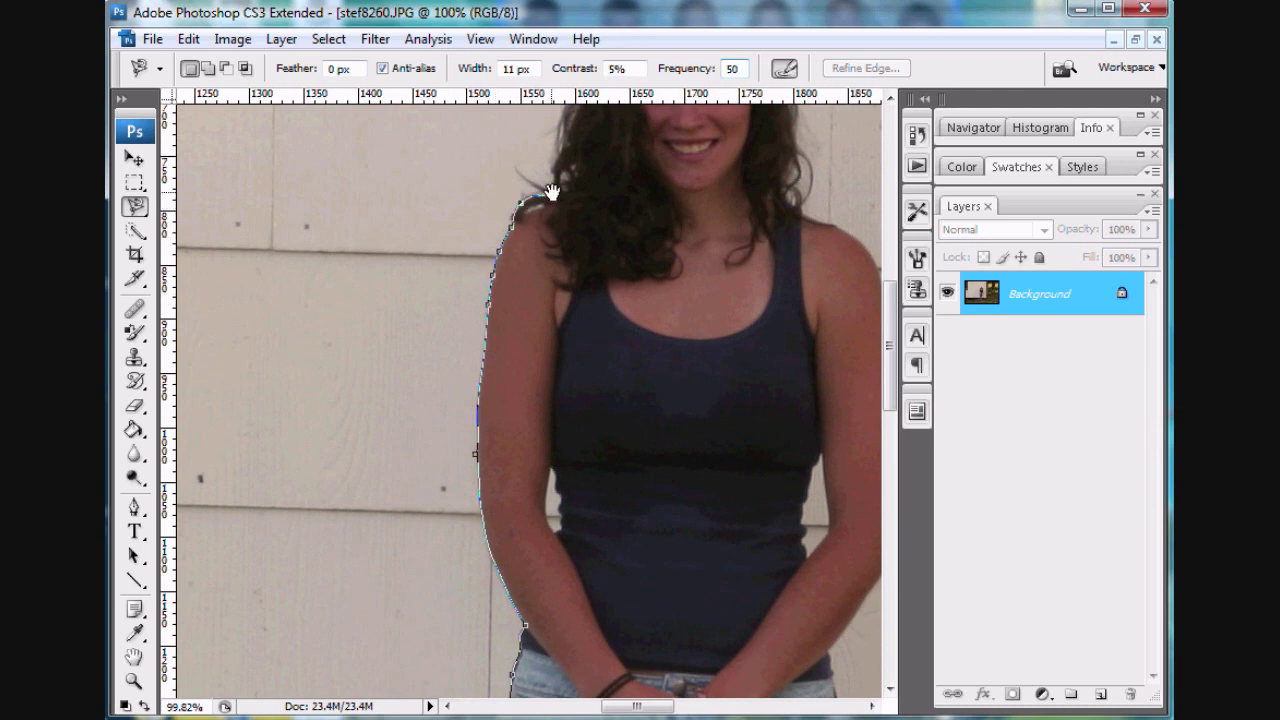
Continue the outline over the hair and down the opposite arm, skirt and thigh, closing the selection at the starting calf
mouse_move(555, 168)
left_mouse_down()
mouse_move(623, 249)
mouse_move(366, 466)
left_mouse_up()
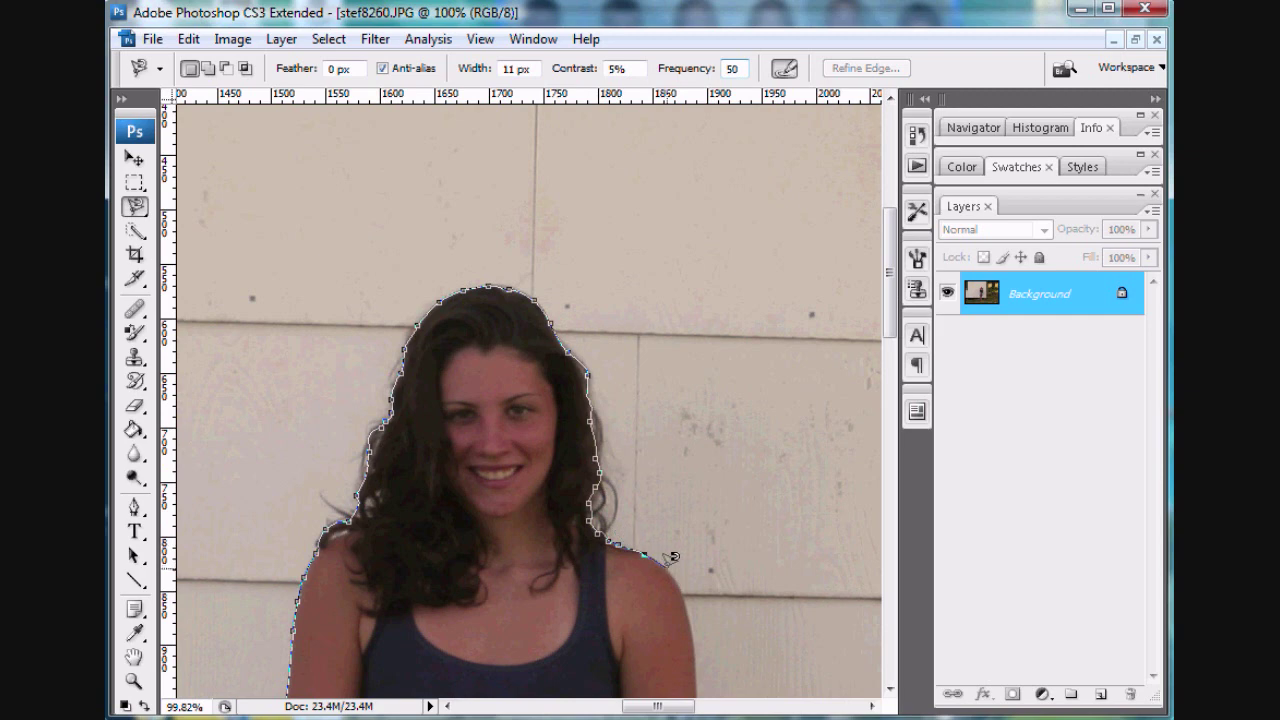
left_click_drag(771, 591, 674, 337)
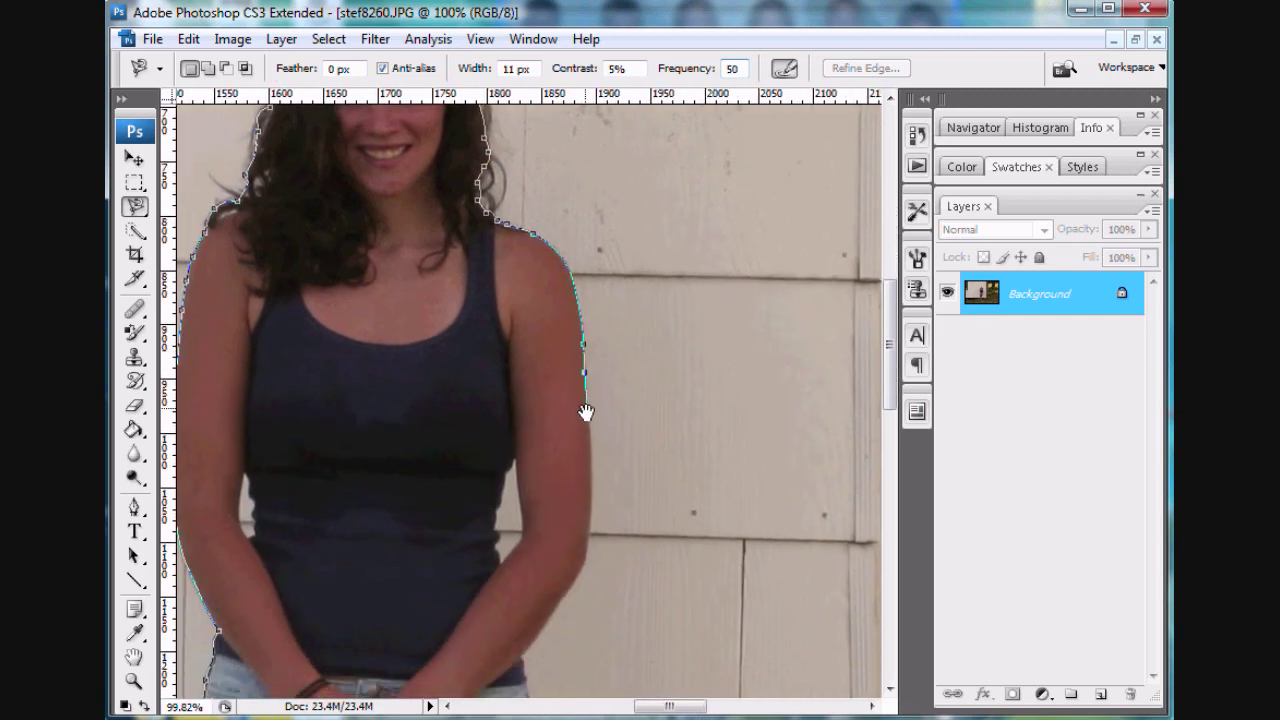
left_click_drag(640, 594, 654, 514)
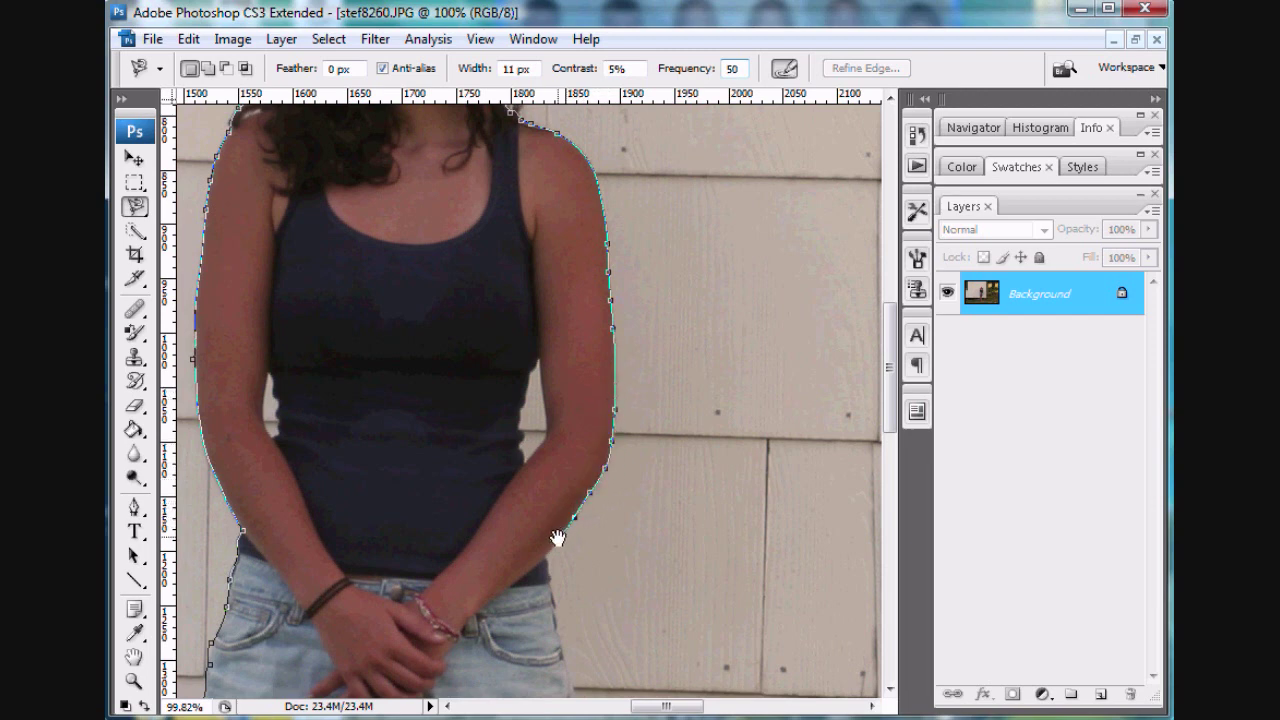
left_click_drag(716, 598, 669, 266)
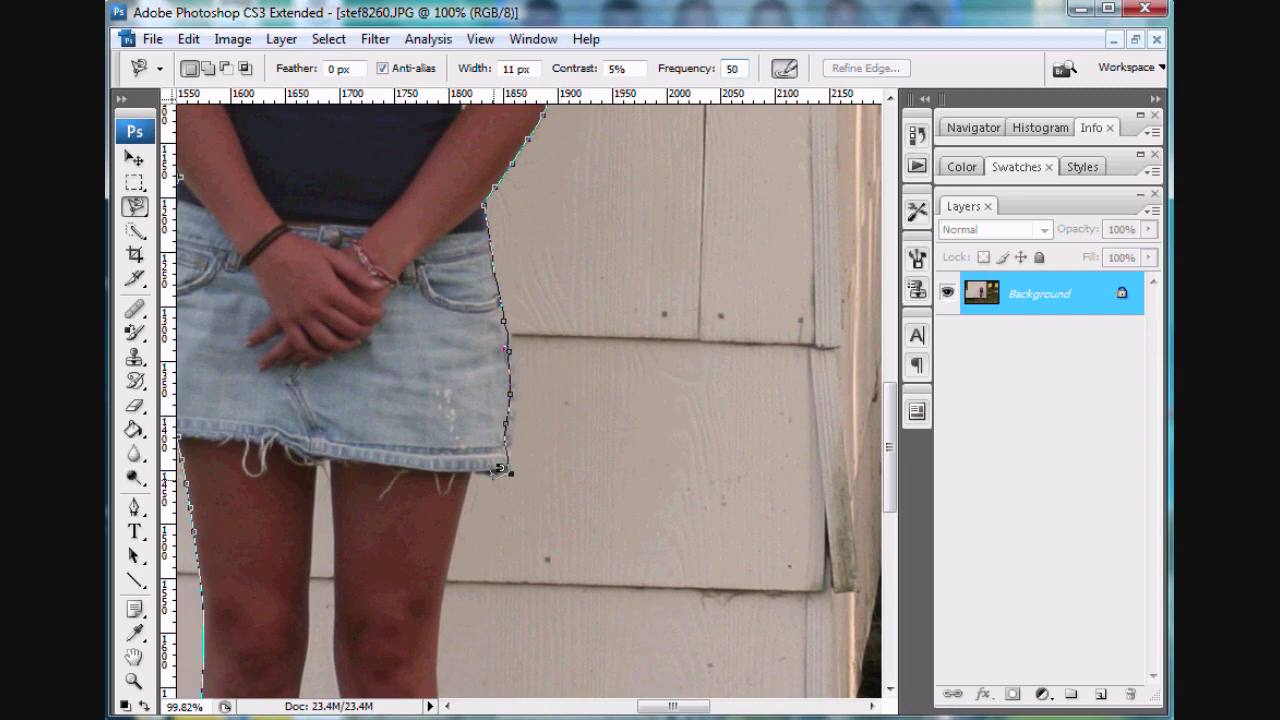
left_click_drag(500, 467, 534, 157)
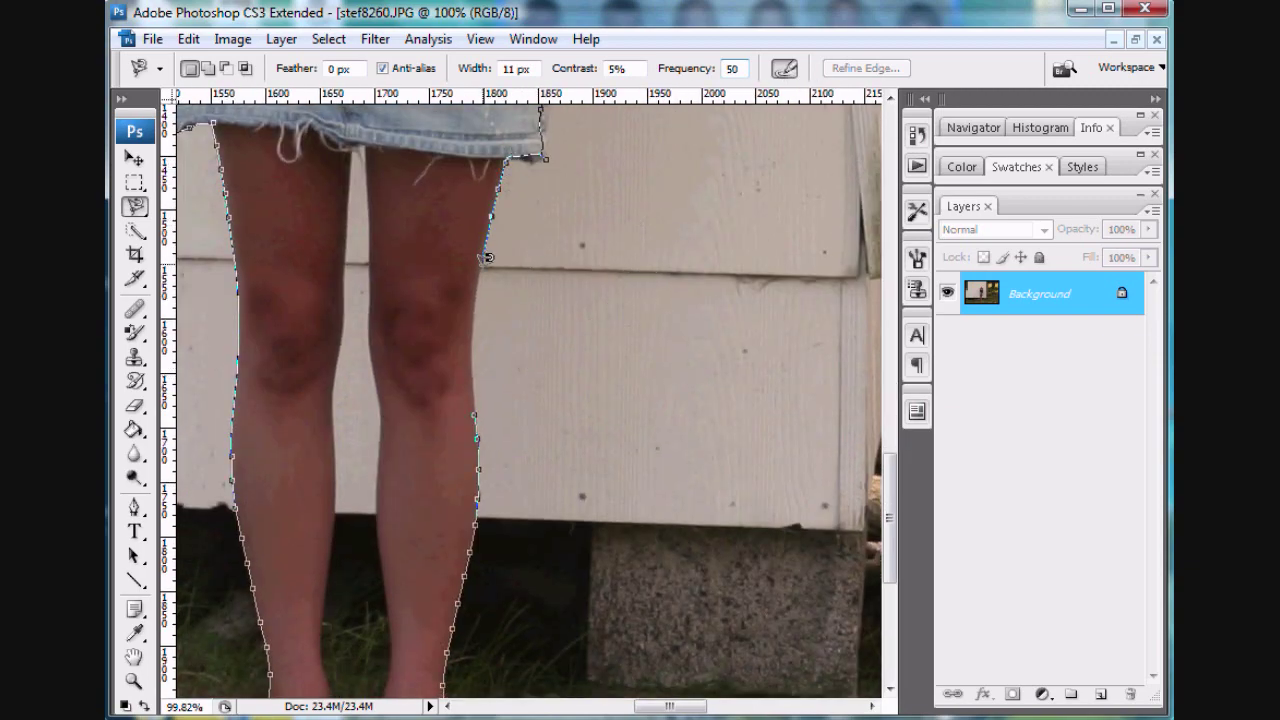
double_click(478, 410)
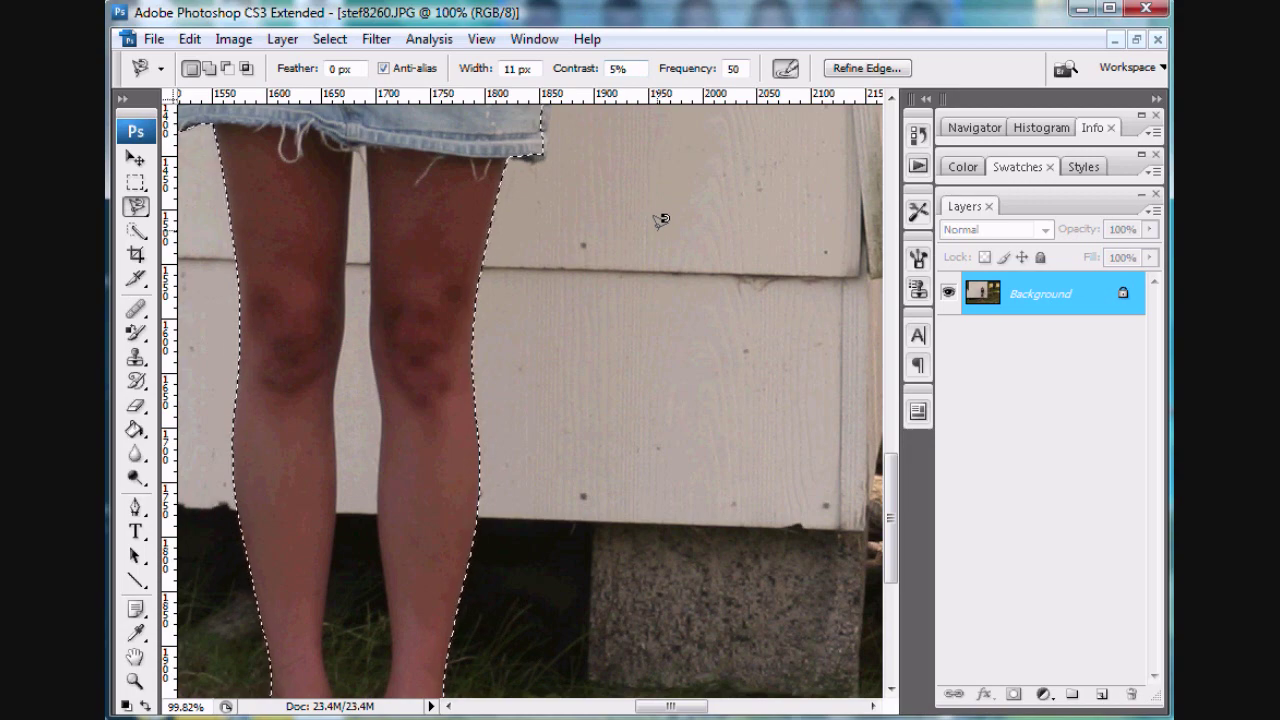
Copy the selected woman from the photo
key("ctrl+minus")
key("ctrl+minus")
key("ctrl+minus")
key("ctrl+minus")
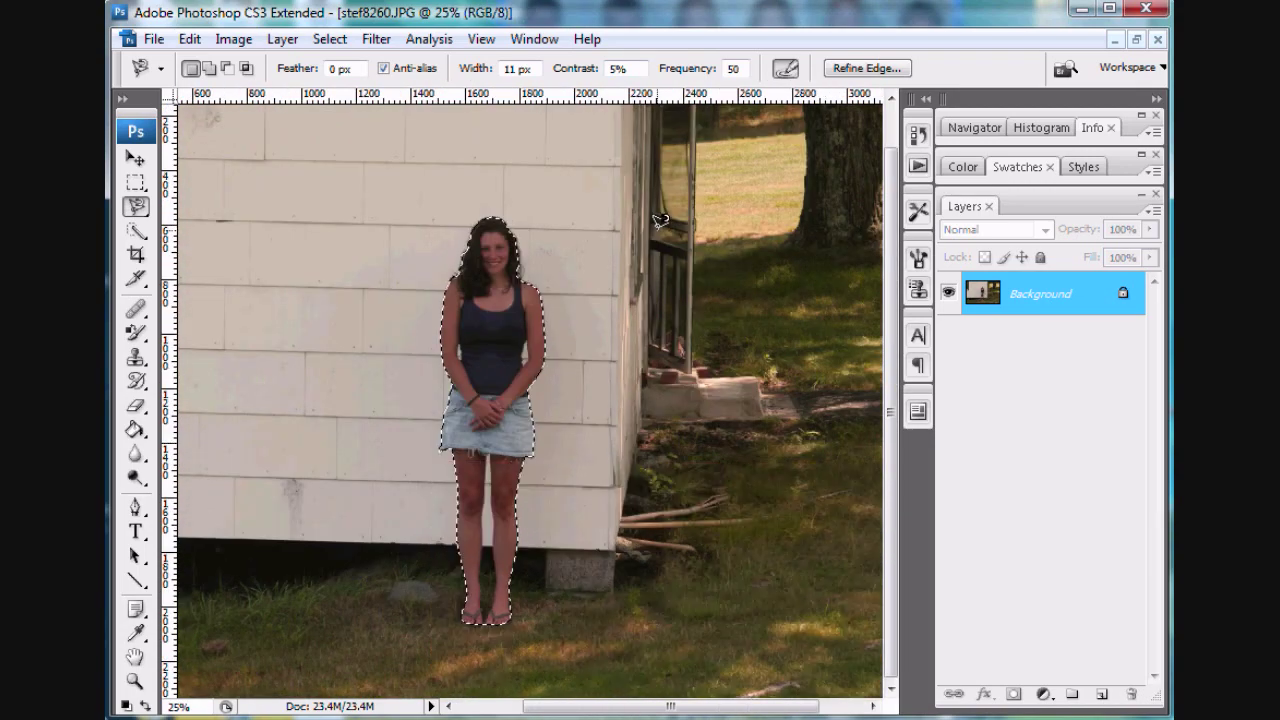
scroll(248, 185, "up", 1)
left_click(189, 38)
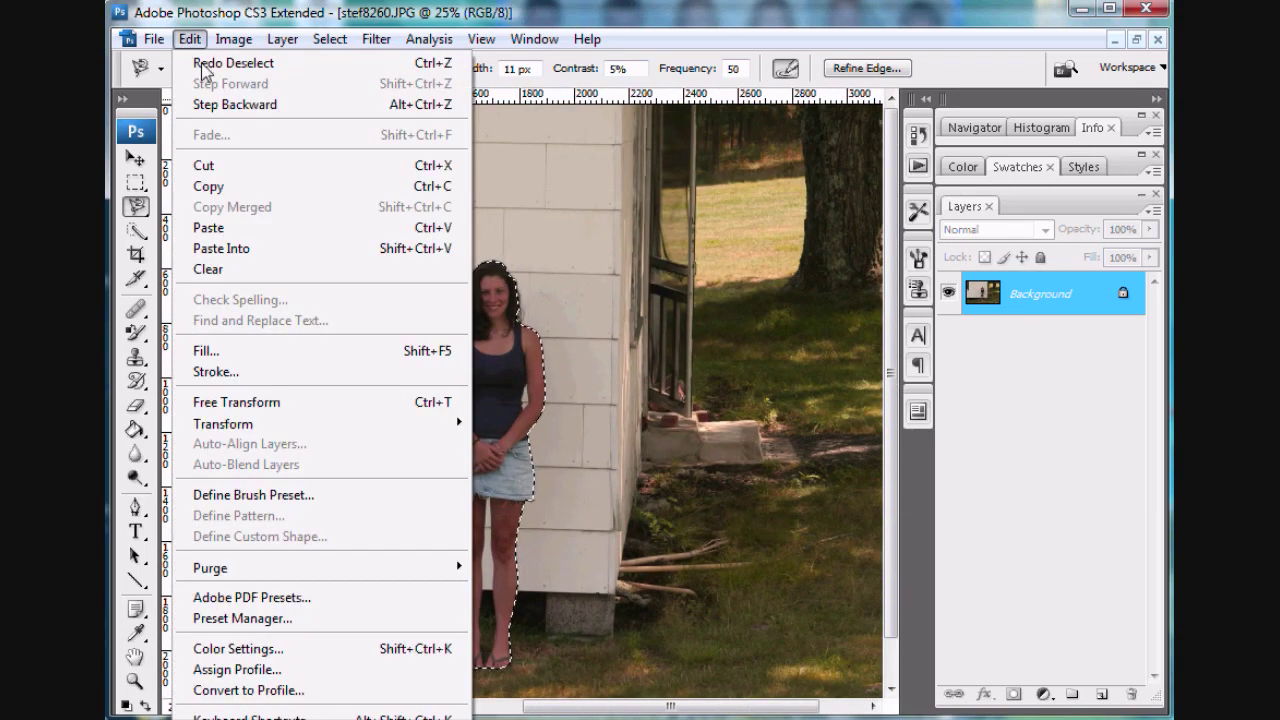
left_click(232, 187)
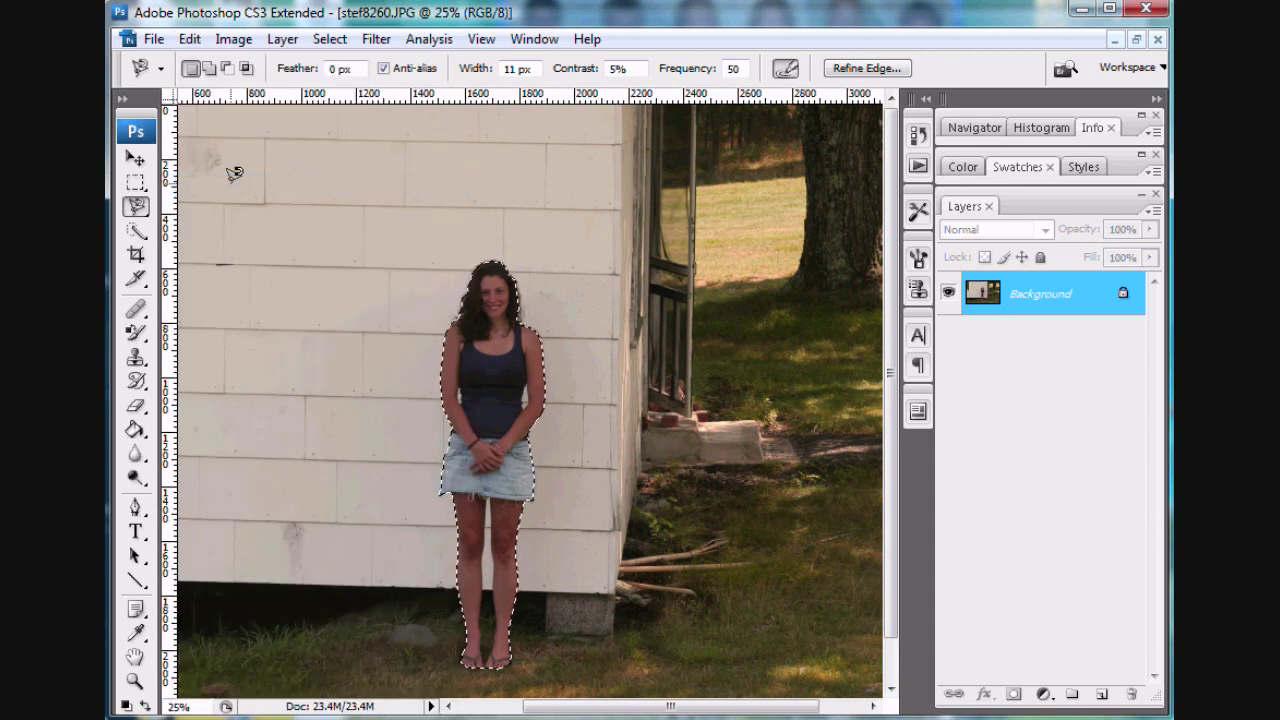
Create a new clipboard-sized RGB document, 391 × 1498 pixels at 72 pixels/inch, and paste the copied woman into it
left_click(189, 40)
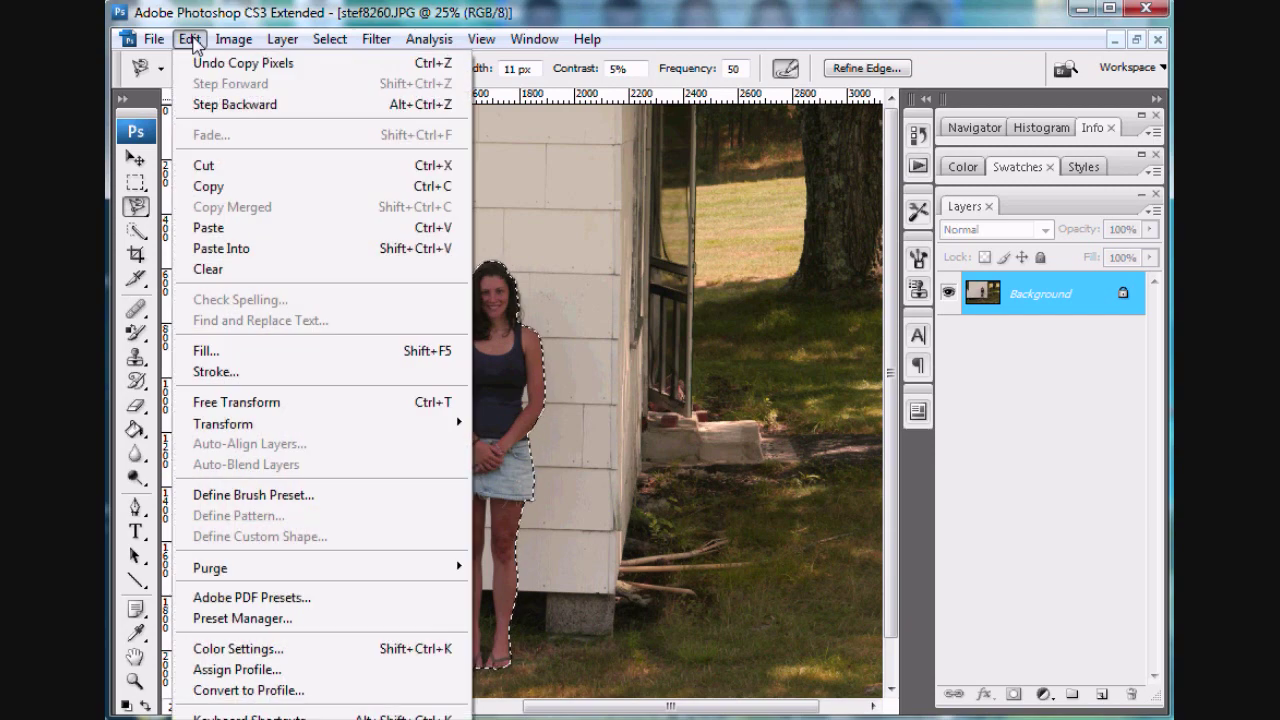
mouse_move(160, 40)
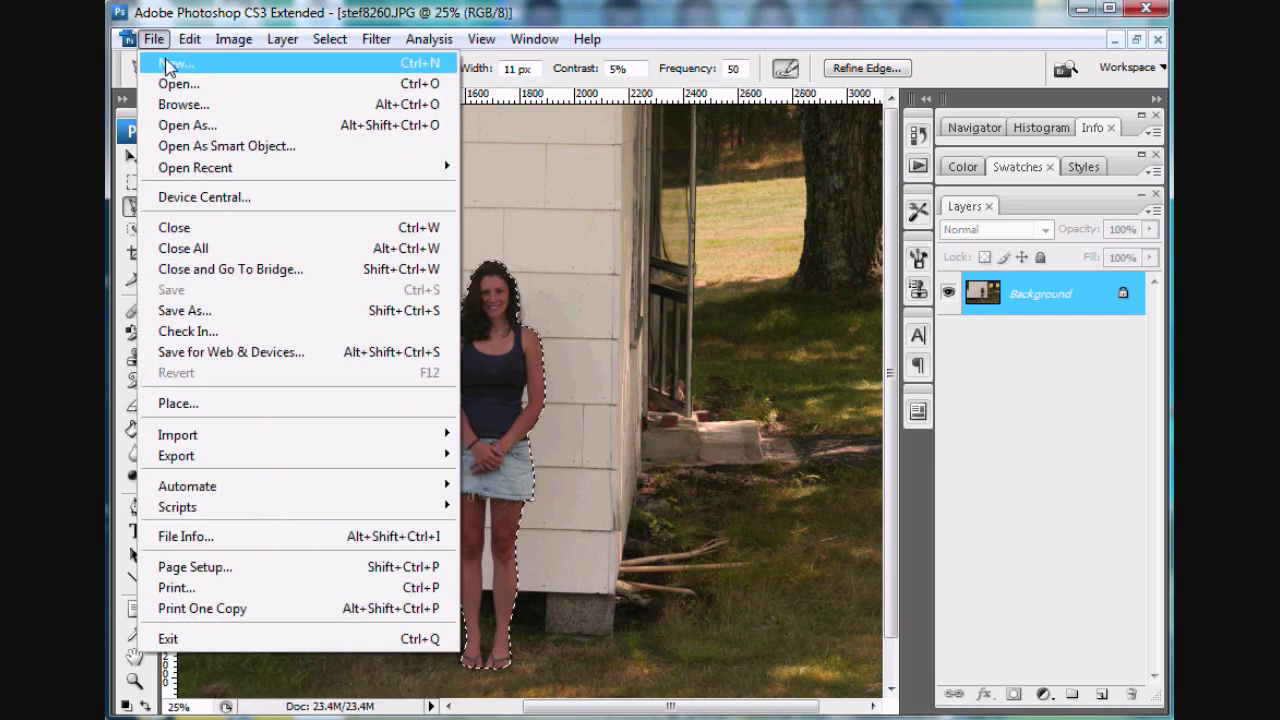
left_click(167, 64)
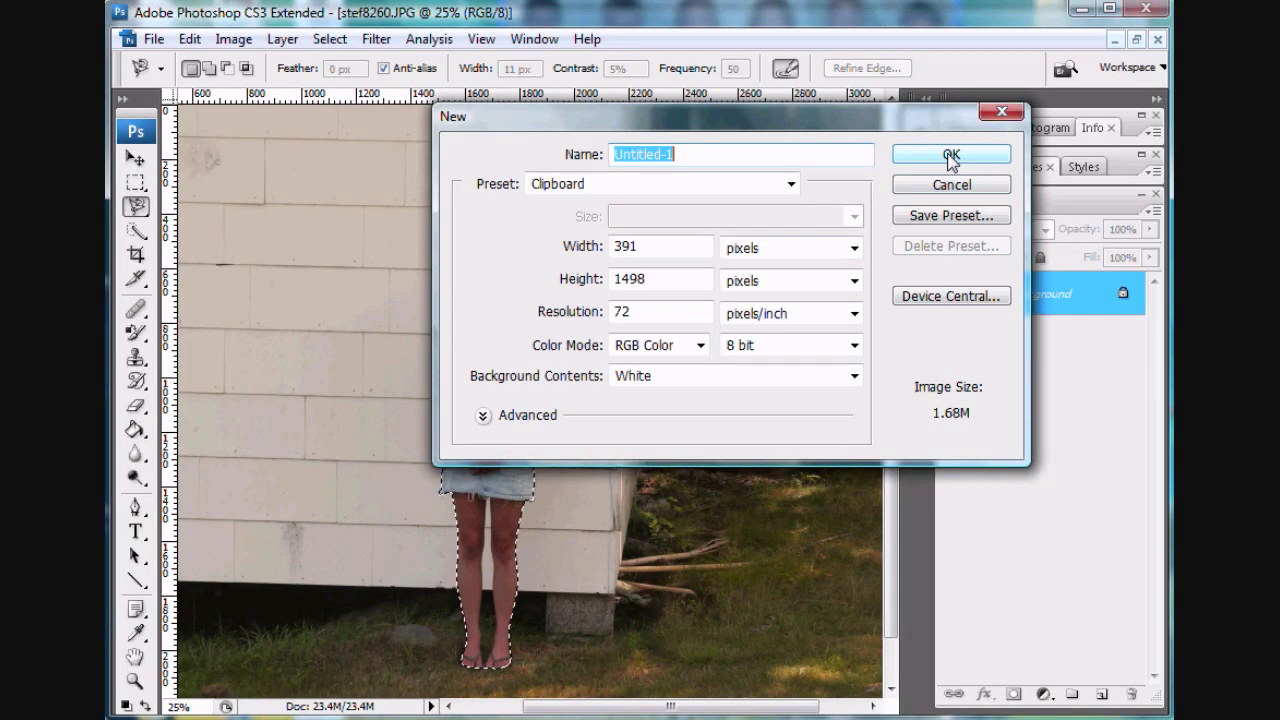
left_click(918, 175)
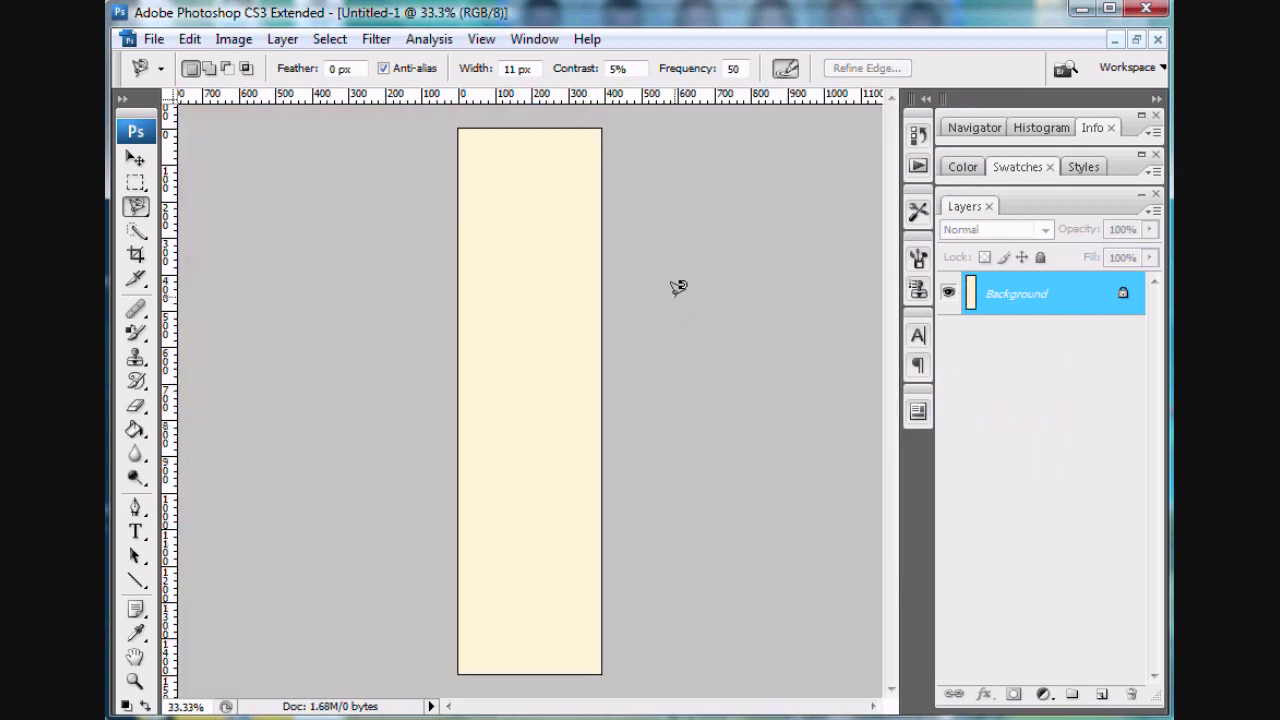
key("ctrl+v")
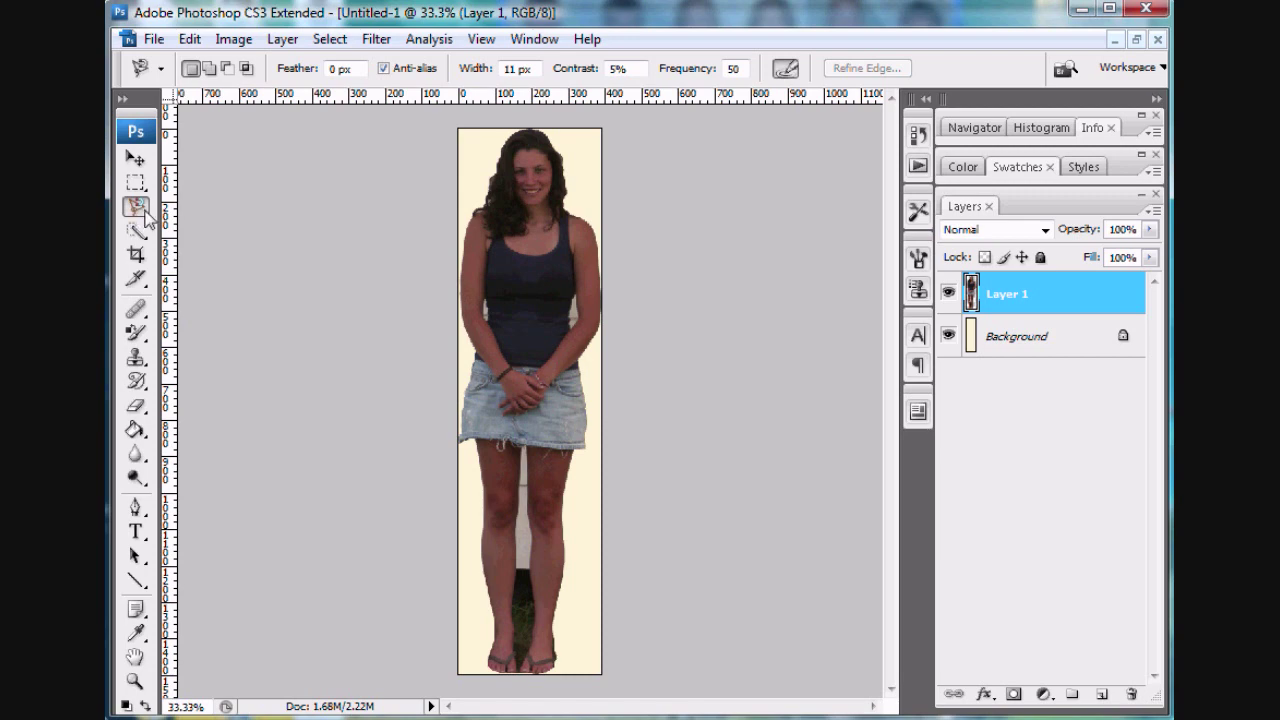
Select the wall gap between the torso and the arm on the image's left side with the Magnetic Lasso and delete it
left_click(136, 681)
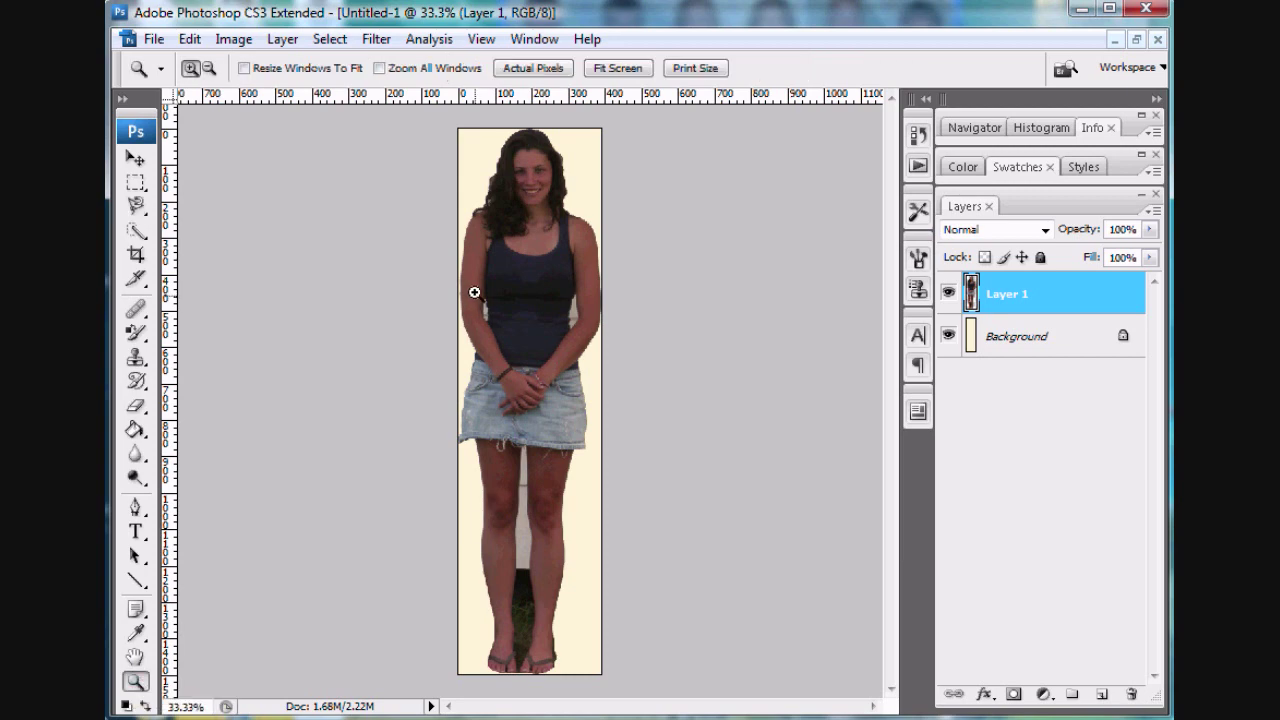
left_click_drag(498, 321, 497, 329)
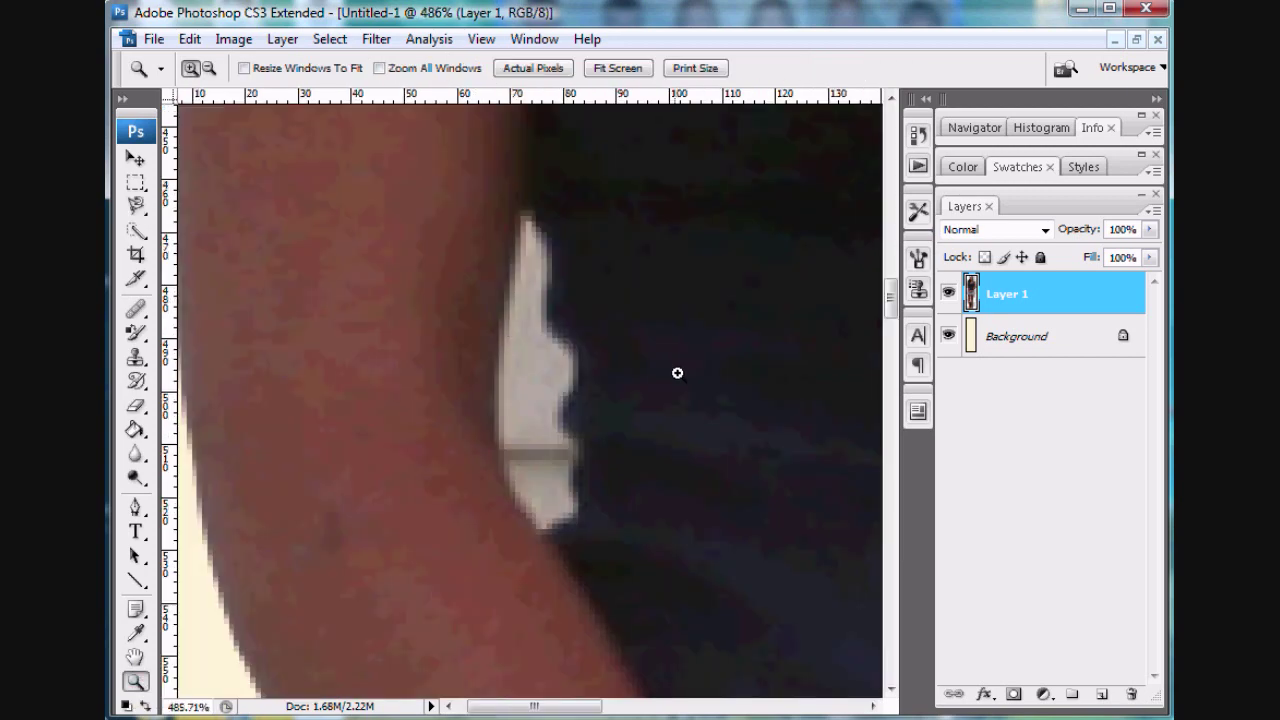
key("l")
left_click(540, 526)
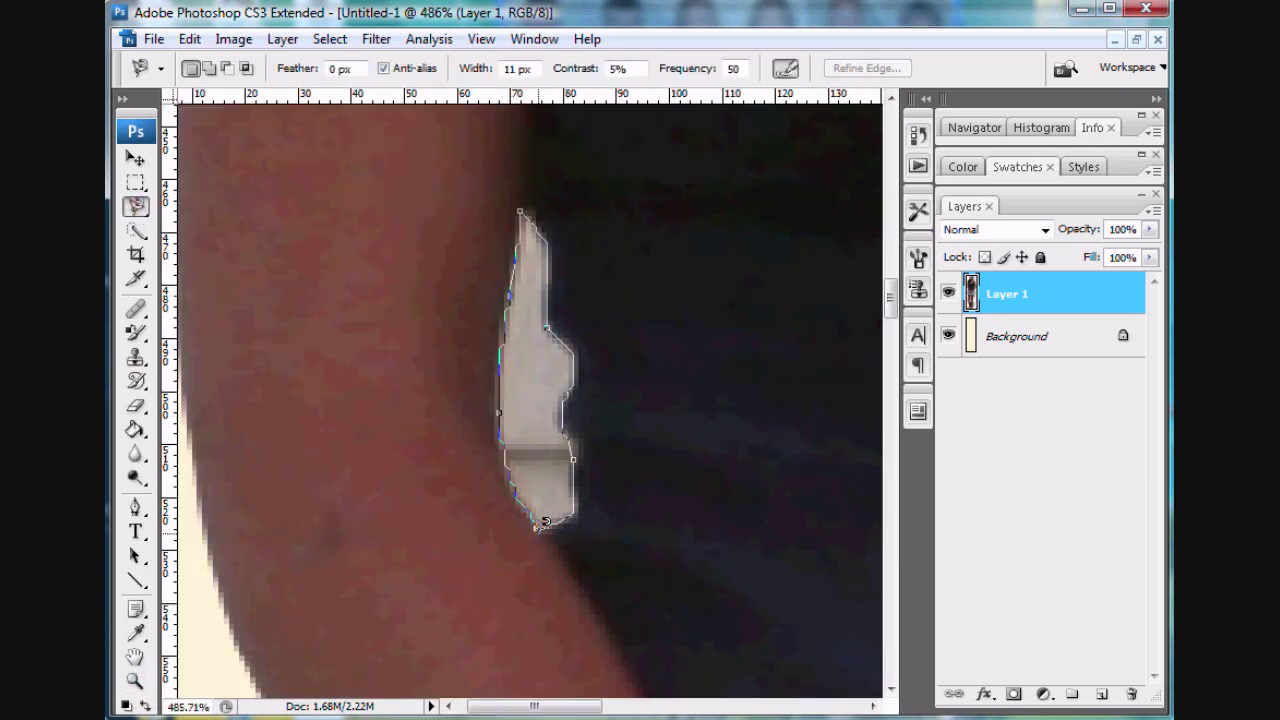
left_click(540, 526)
key("Delete")
Outline the wall gap between the torso and the arm on the image's right side and delete it
left_click(632, 708)
left_click(625, 143)
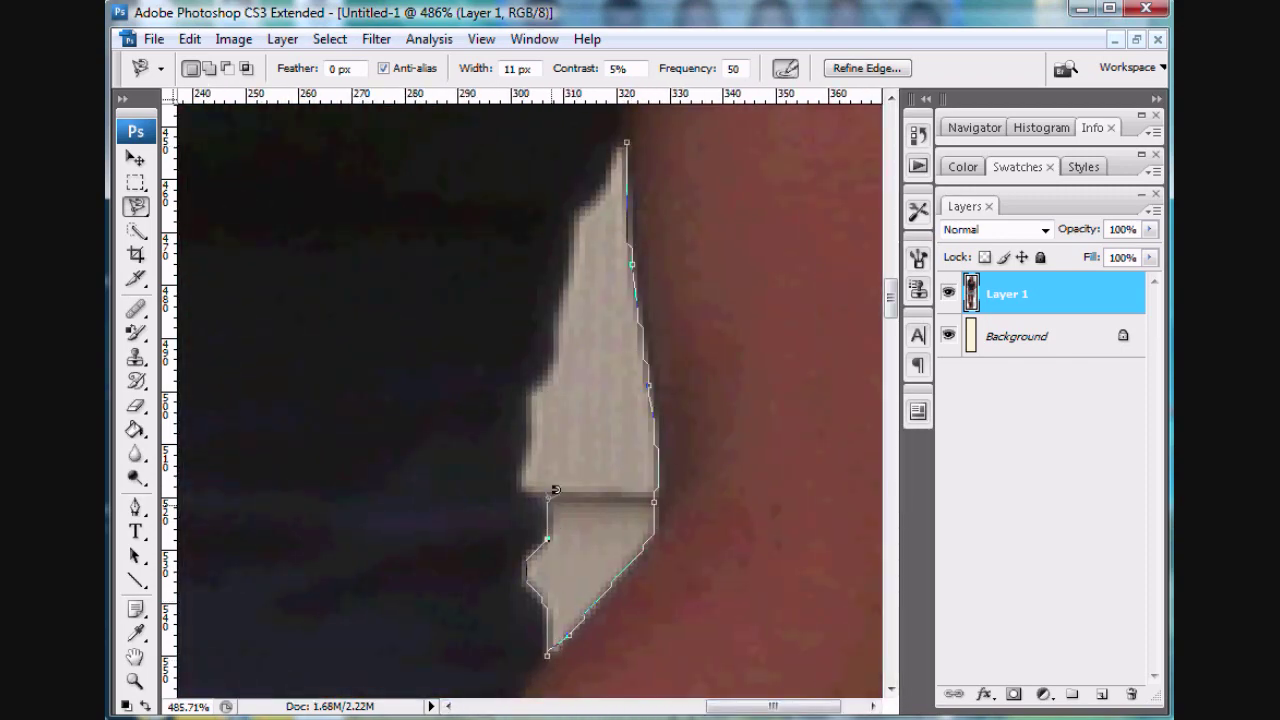
left_click(620, 147)
key("Delete")
Outline the strip of background between the woman's legs from the skirt hem to the feet and delete it
left_click(890, 330)
left_click(614, 706)
left_click(586, 355)
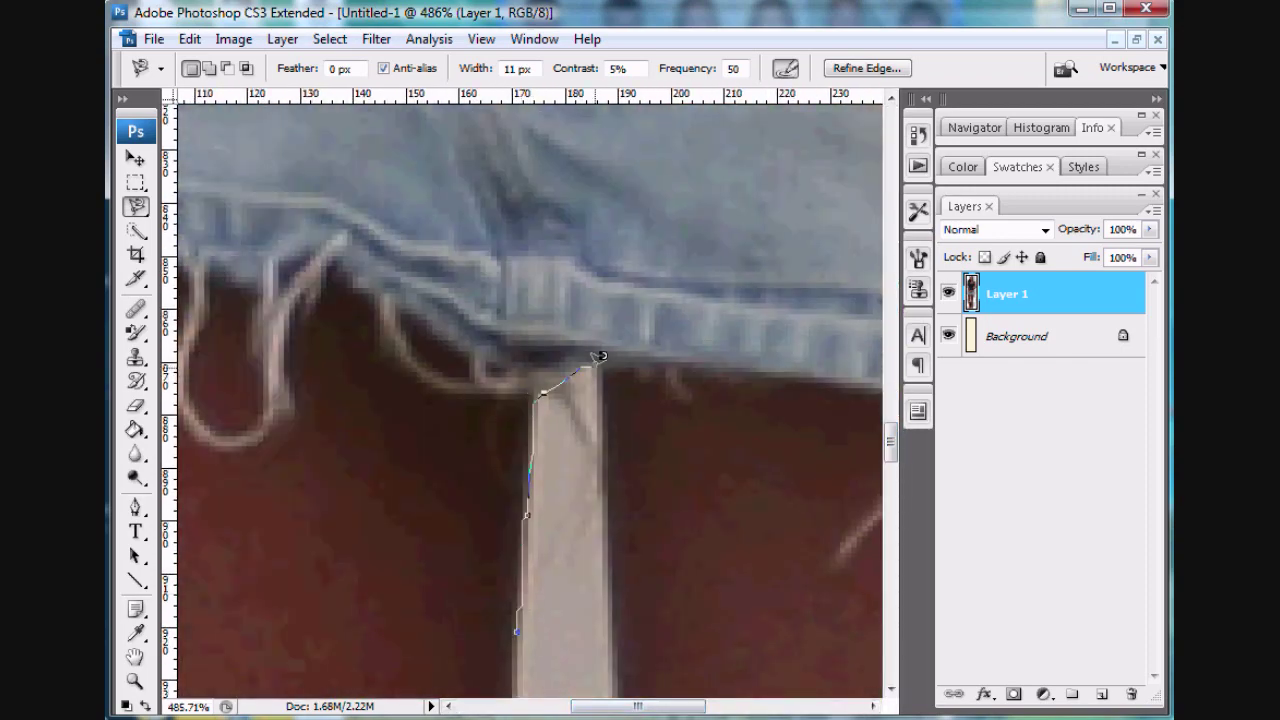
mouse_move(669, 623)
left_mouse_down()
mouse_move(729, 437)
mouse_move(705, 315)
left_mouse_up()
mouse_move(583, 674)
left_mouse_down()
mouse_move(617, 304)
mouse_move(643, 390)
mouse_move(619, 461)
mouse_move(722, 538)
mouse_move(581, 329)
mouse_move(409, 676)
mouse_move(385, 428)
mouse_move(341, 291)
mouse_move(393, 418)
mouse_move(376, 252)
mouse_move(343, 138)
mouse_move(374, 310)
mouse_move(407, 143)
mouse_move(410, 181)
mouse_move(436, 155)
mouse_move(357, 269)
mouse_move(363, 168)
mouse_move(395, 278)
mouse_move(402, 255)
mouse_move(405, 569)
mouse_move(537, 586)
left_mouse_up()
double_click(414, 563)
scroll(417, 346, "up", 2)
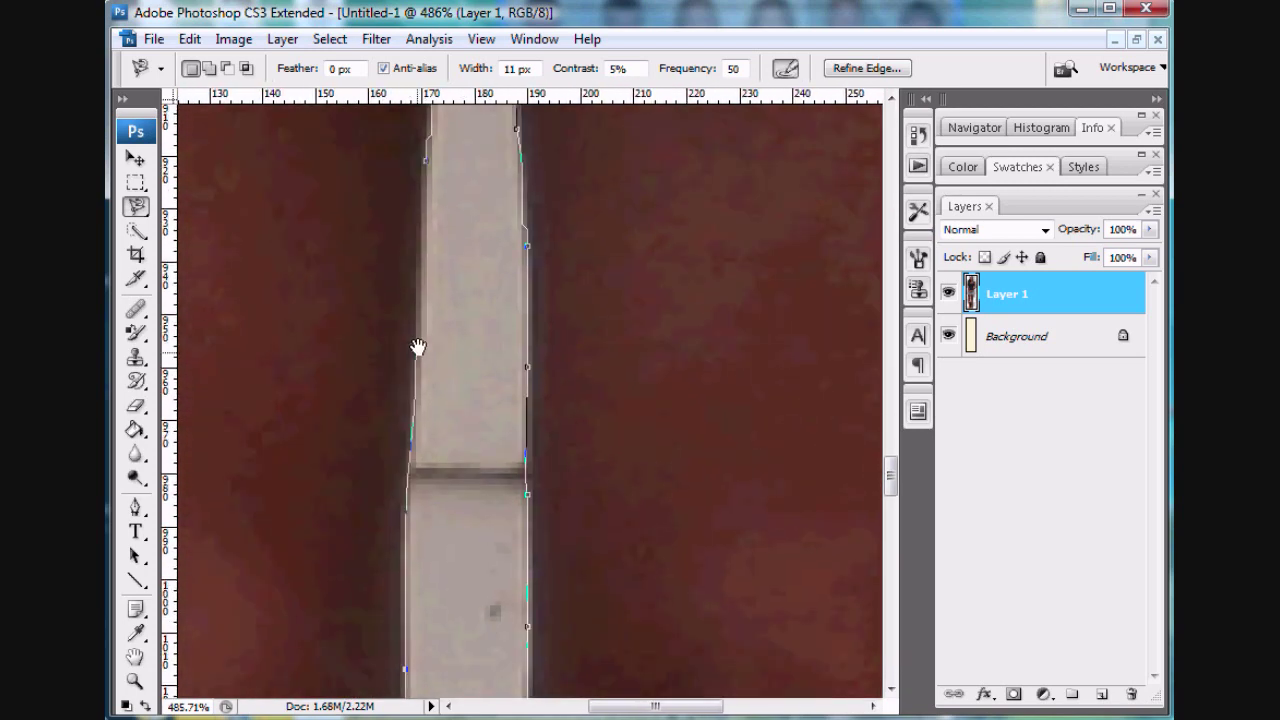
key("Delete")
Resize the cut-out image to a height of 700 pixels with proportions constrained and Bicubic resampling
key("ctrl+minus")
key("ctrl+minus")
key("ctrl+minus")
key("ctrl+minus")
key("ctrl+minus")
key("ctrl+minus")
key("ctrl+minus")
left_click(233, 39)
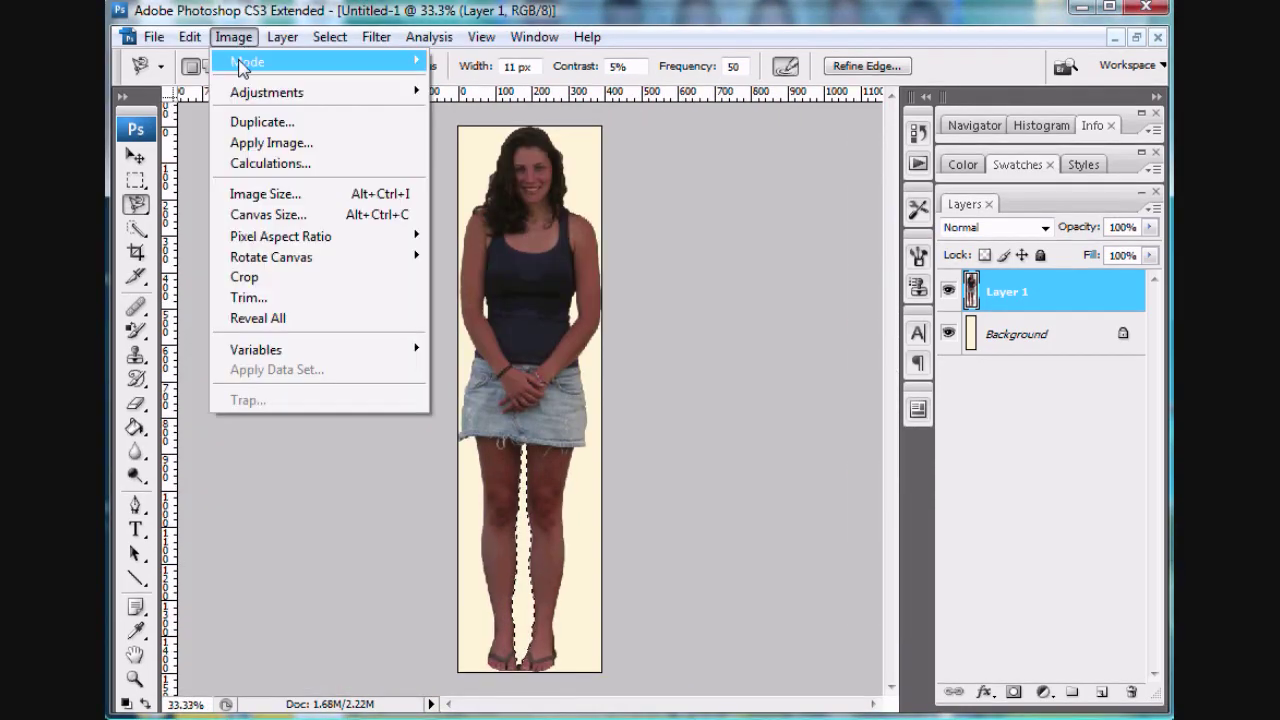
left_click(277, 194)
double_click(700, 343)
type("700")
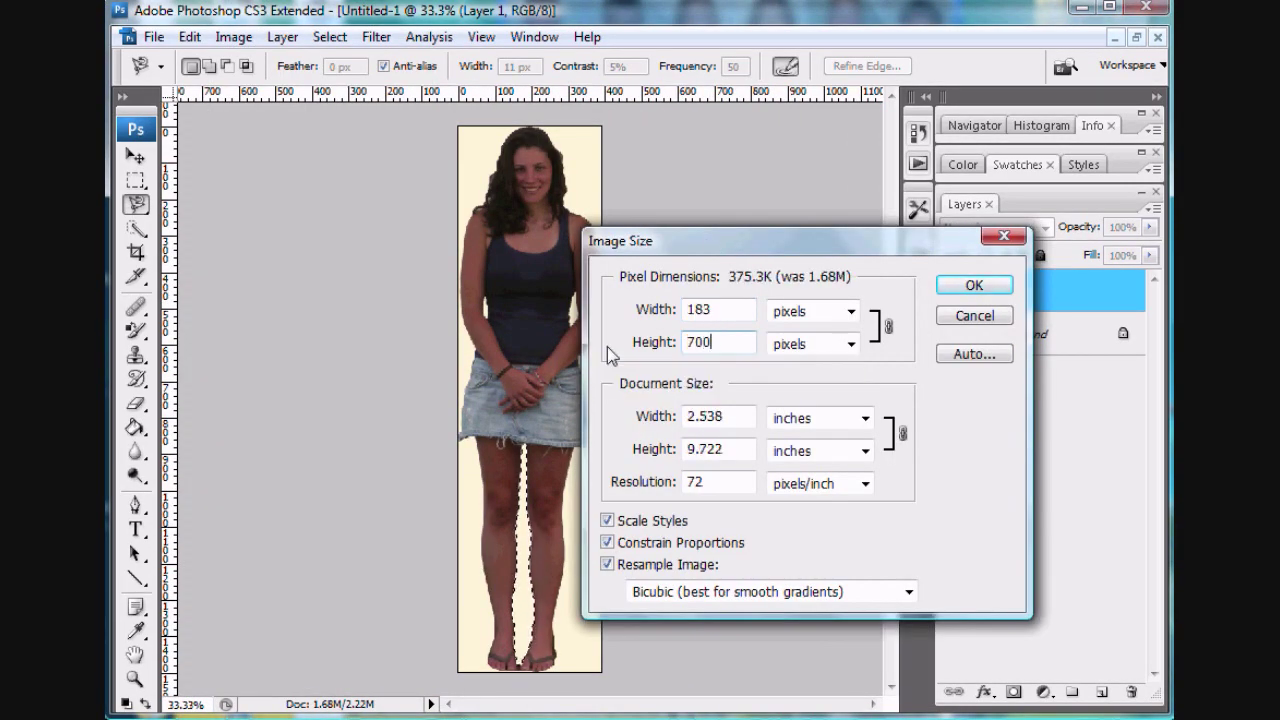
left_click(974, 287)
Restore the cut-out document to a floating window and reposition it in the workspace
left_click(1136, 37)
left_click_drag(790, 108, 510, 122)
key("ctrl+c")
left_click(656, 117)
key("ctrl+v")
left_click_drag(716, 118, 610, 120)
Save the resized cut-out to the Desktop as a layered Photoshop PSD file named after the woman
left_click(129, 37)
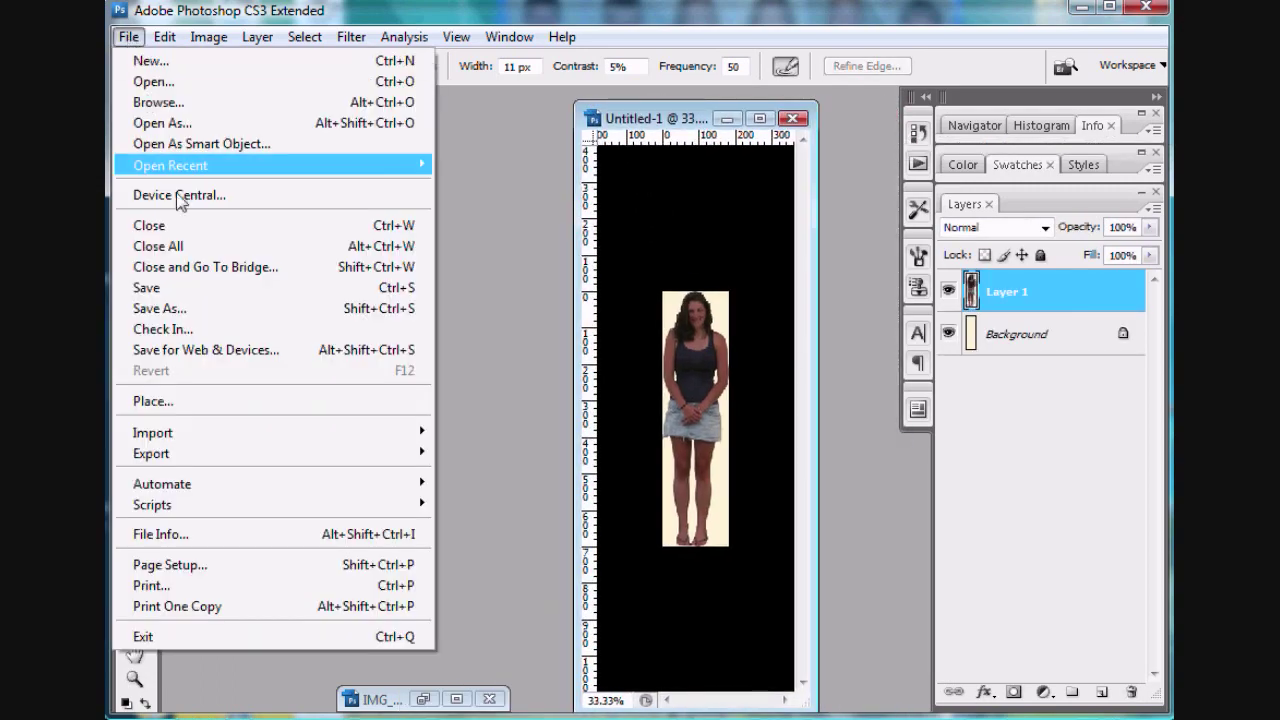
left_click(343, 307)
type("step4")
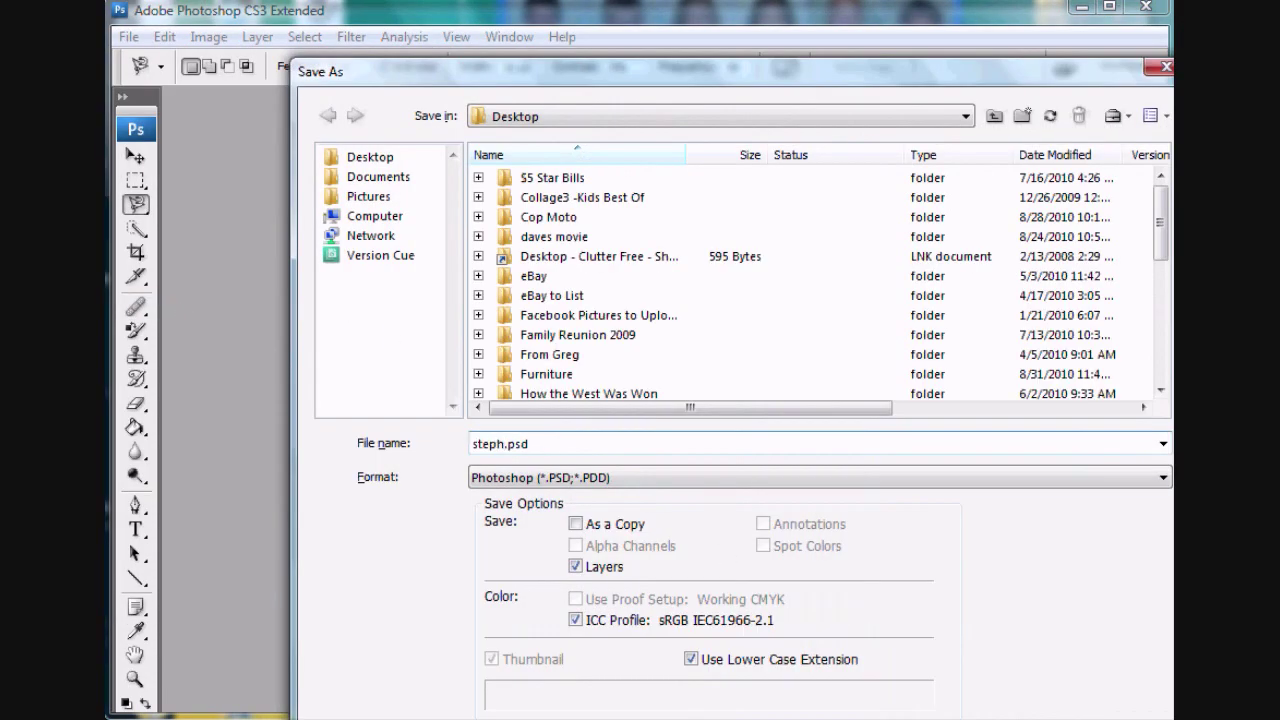
key("Return")
left_click(962, 228)
Arrange the IMG_7509.JPG and cut-out windows side by side and copy the woman onto the group photo as a layer
left_click_drag(690, 120, 742, 121)
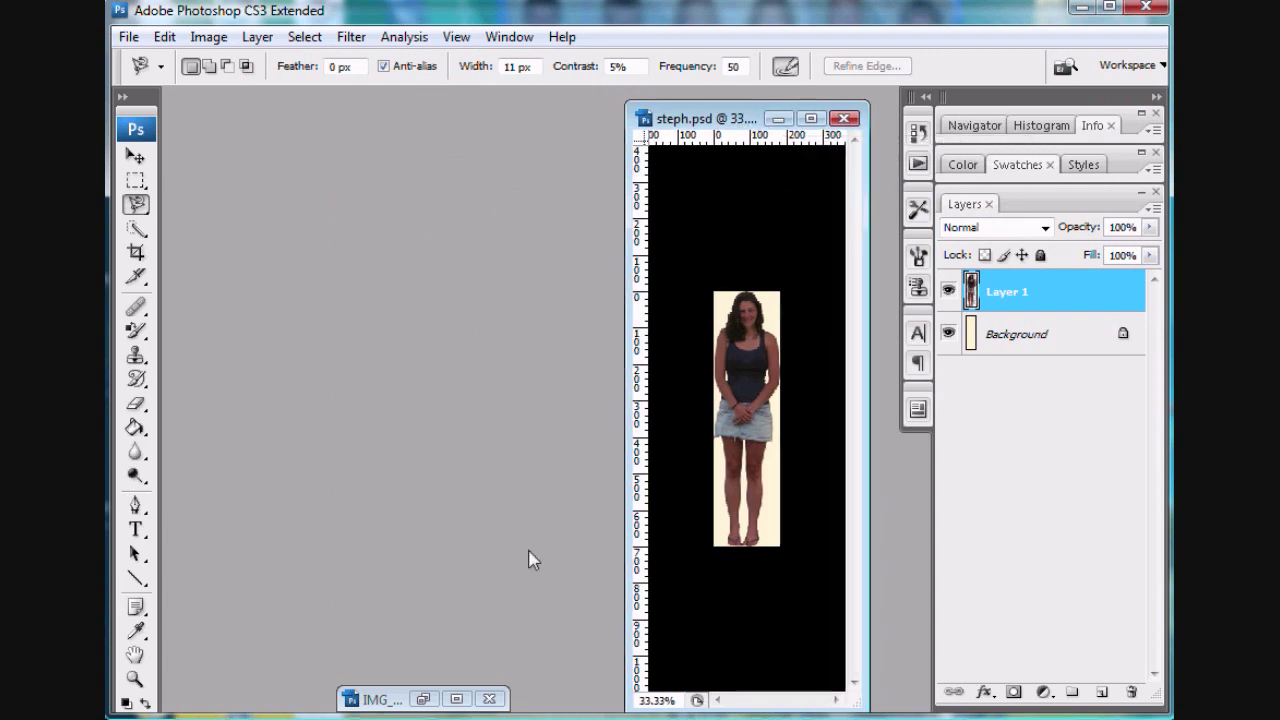
left_click(422, 699)
left_click_drag(871, 226, 723, 226)
left_click_drag(768, 118, 843, 120)
left_click(136, 156)
left_click_drag(812, 374, 338, 358)
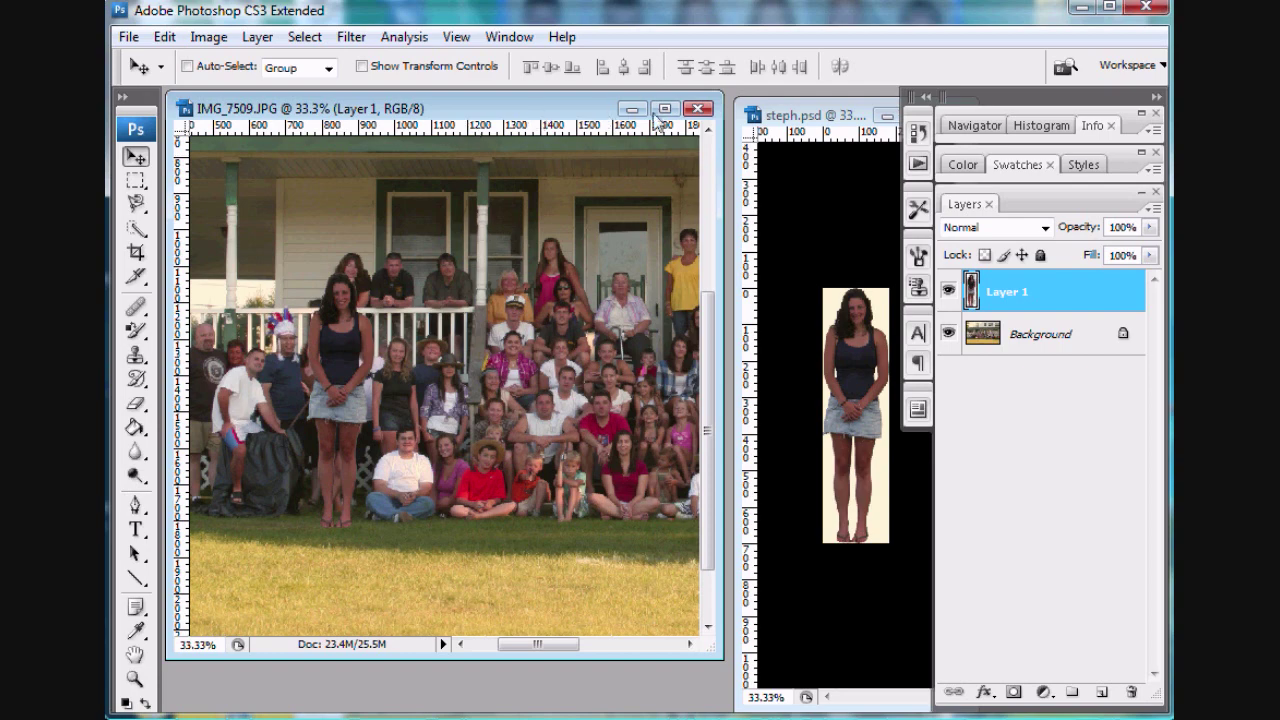
Start a Free Transform on the woman's layer with the aspect ratio locked and shrink her towards the size of the people beside her
double_click(604, 112)
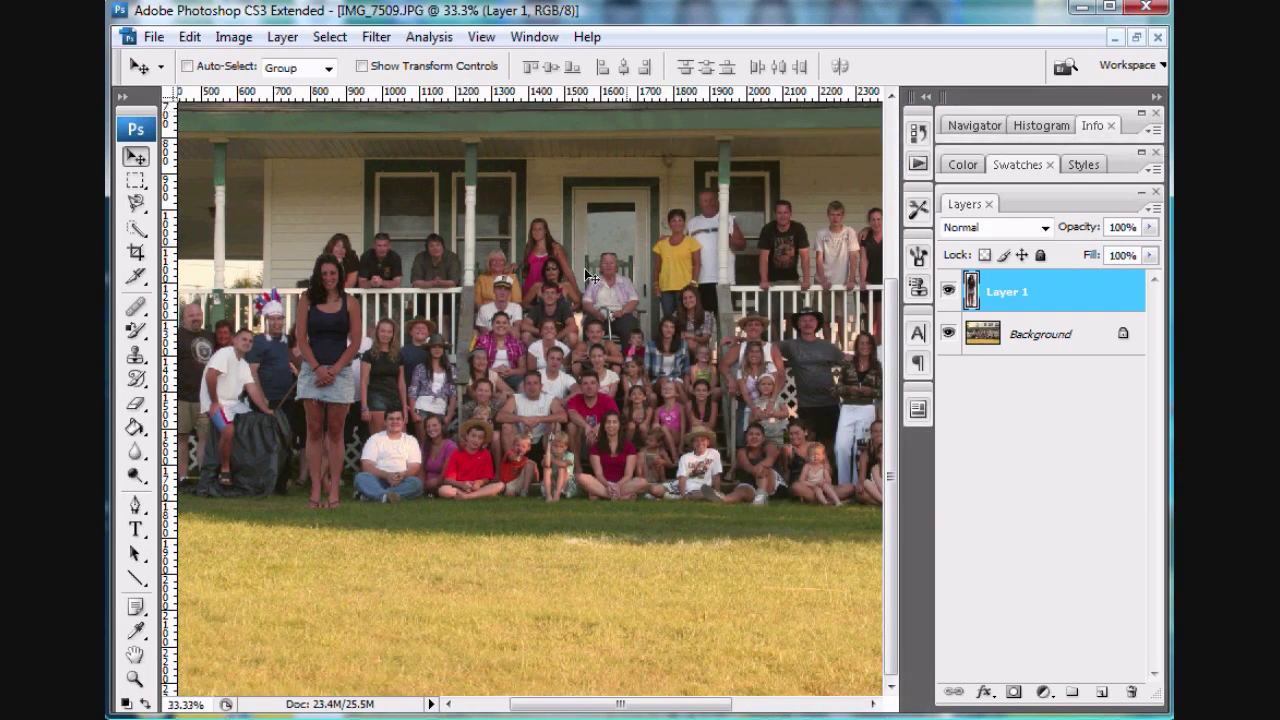
left_click(135, 678)
left_click_drag(212, 213, 508, 521)
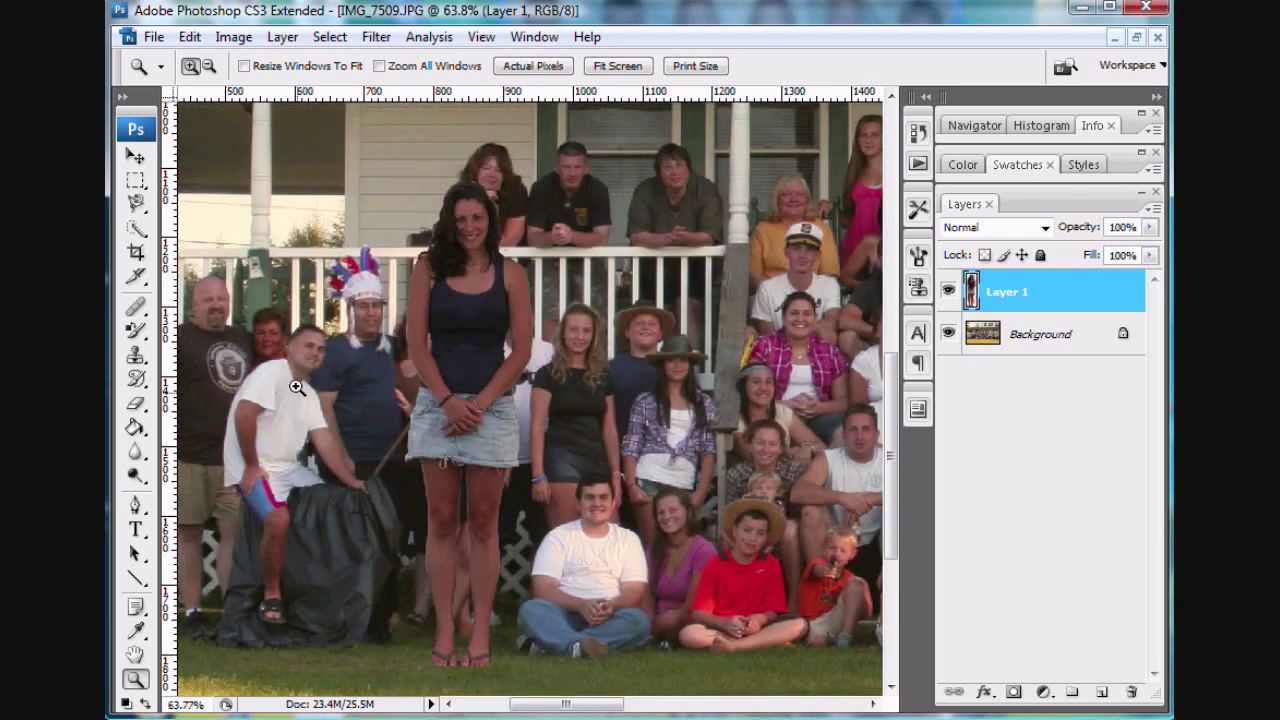
left_click(190, 37)
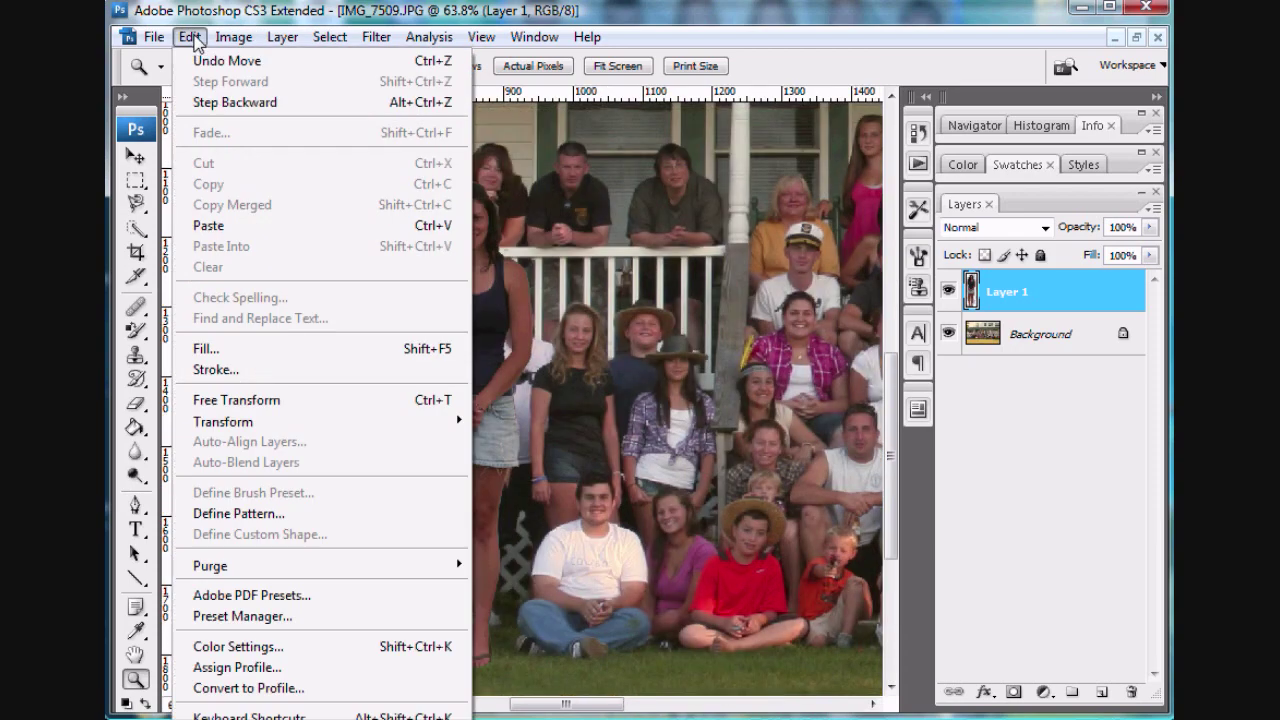
mouse_move(264, 428)
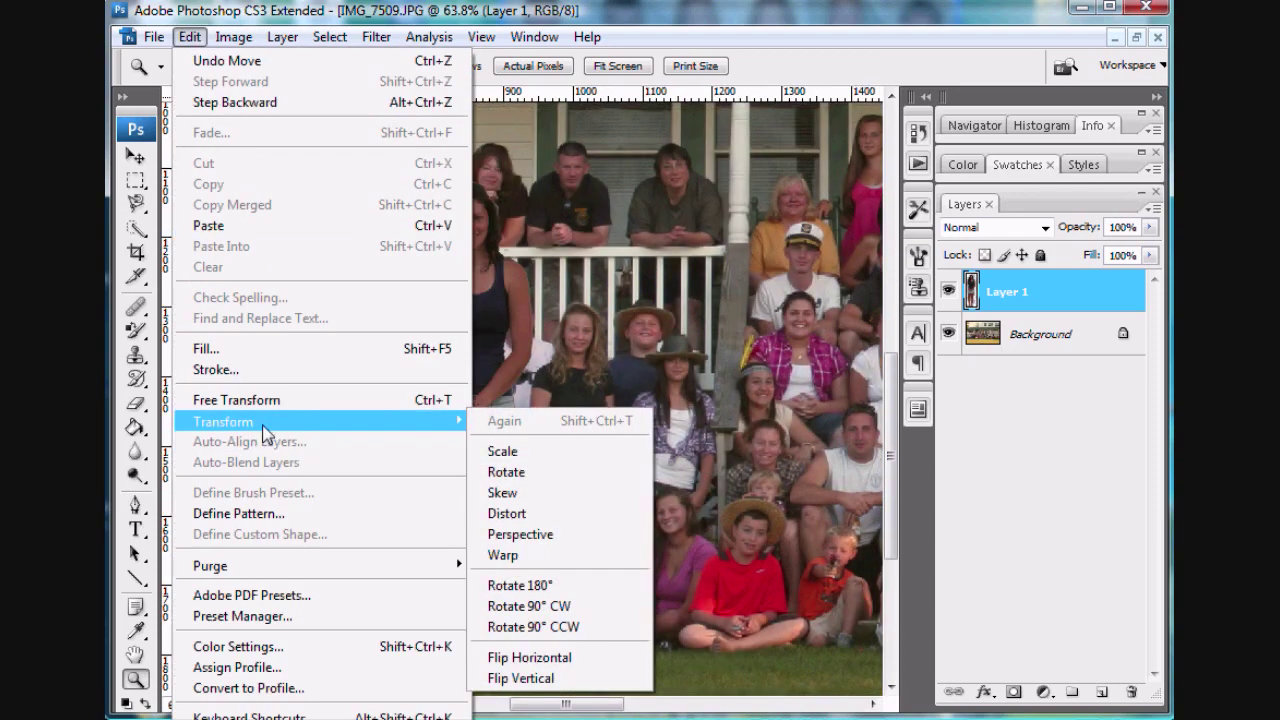
left_click(264, 400)
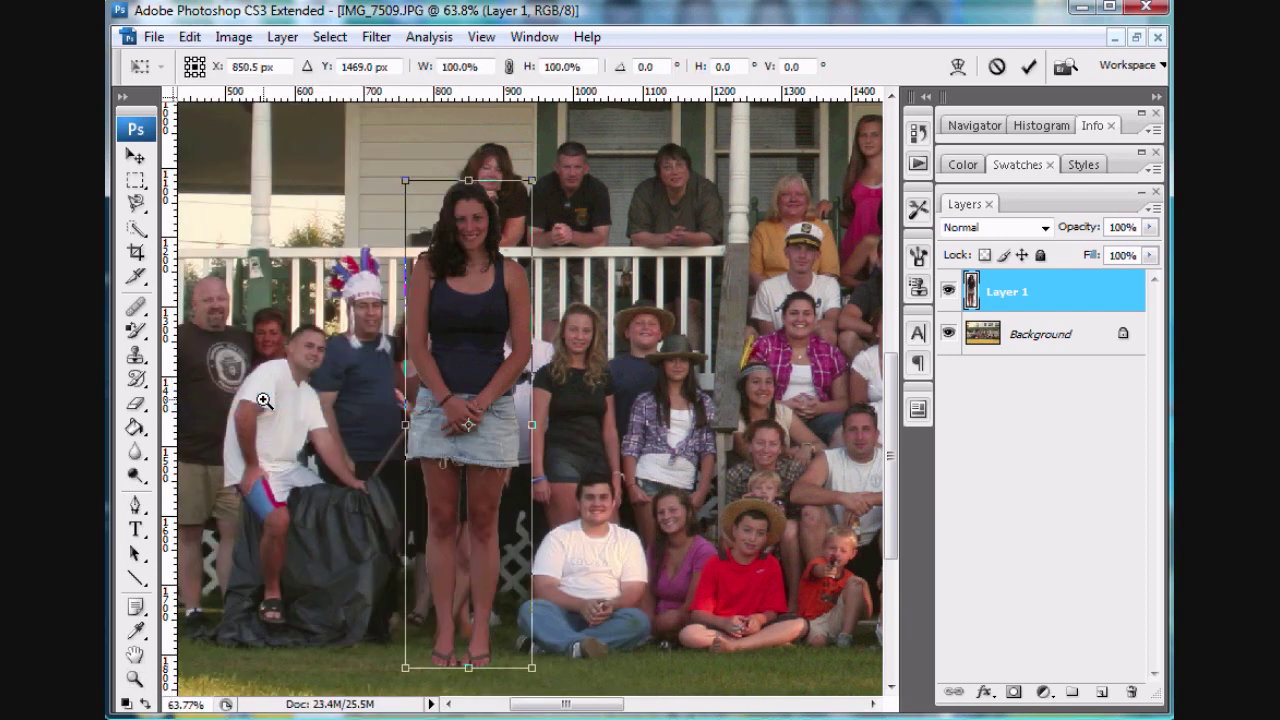
left_click(508, 66)
left_click_drag(407, 179, 436, 299)
Nudge the woman into line with the standing row, refine her scale to about 71.2% and apply the transformation
left_click_drag(486, 400, 490, 382)
left_click_drag(490, 378, 481, 373)
right_click(432, 274)
key("Escape")
mouse_move(432, 274)
left_mouse_down()
mouse_move(450, 296)
mouse_move(437, 298)
left_mouse_up()
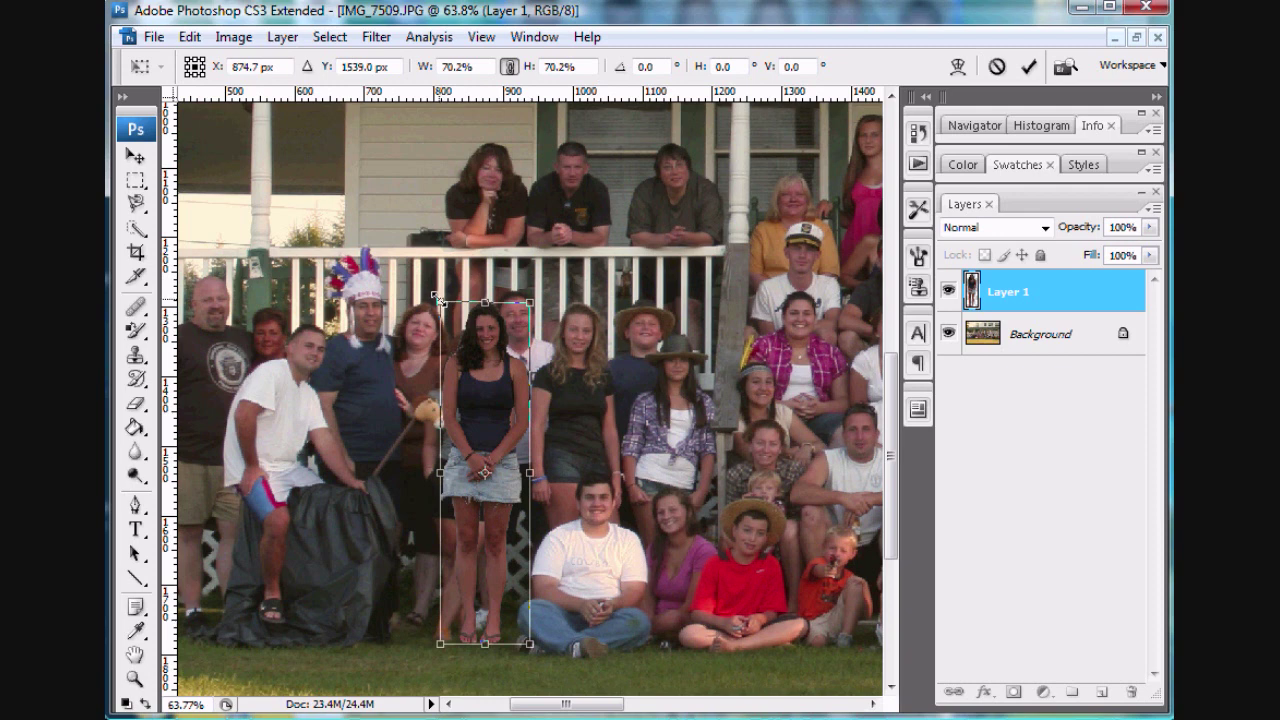
left_click_drag(437, 298, 434, 295)
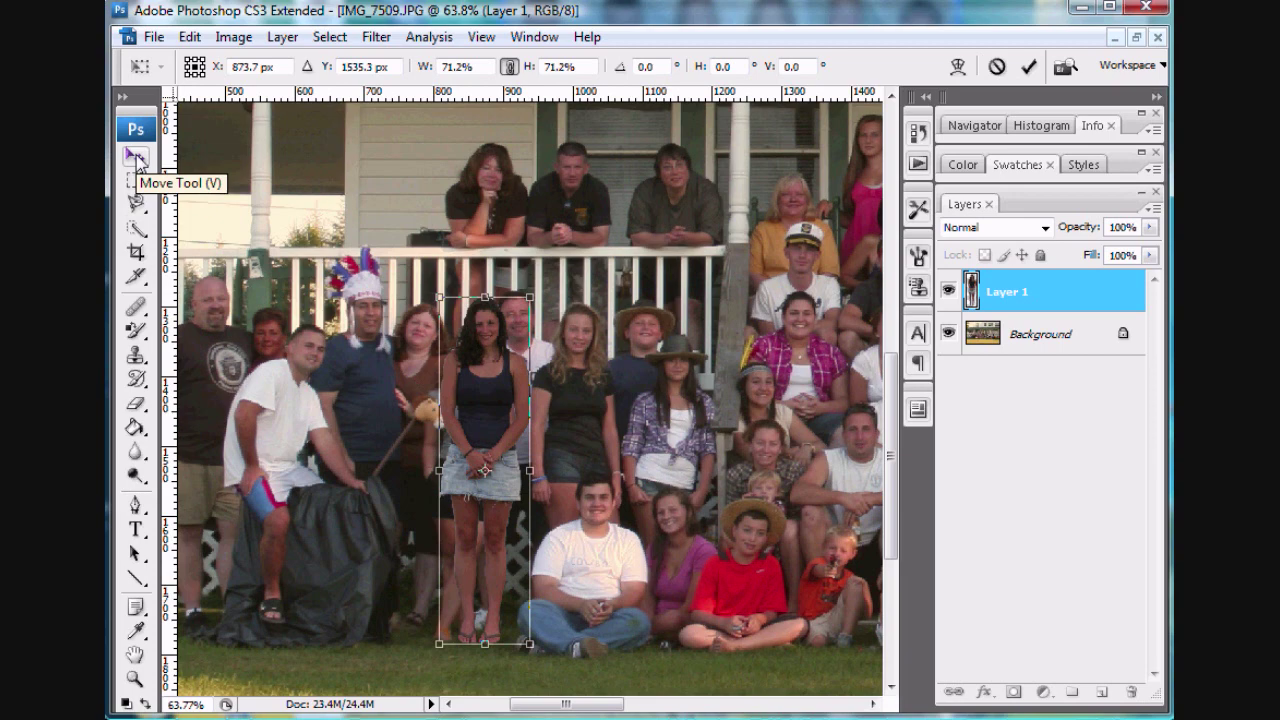
left_click(136, 158)
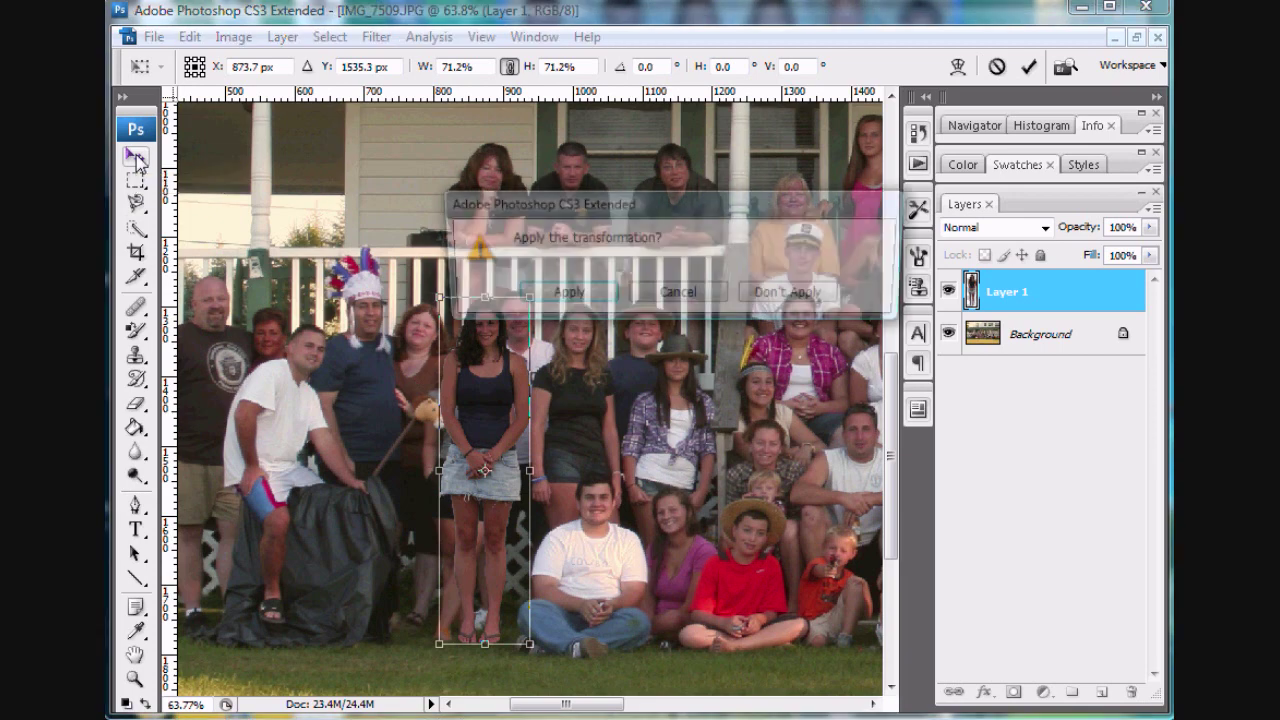
left_click(562, 296)
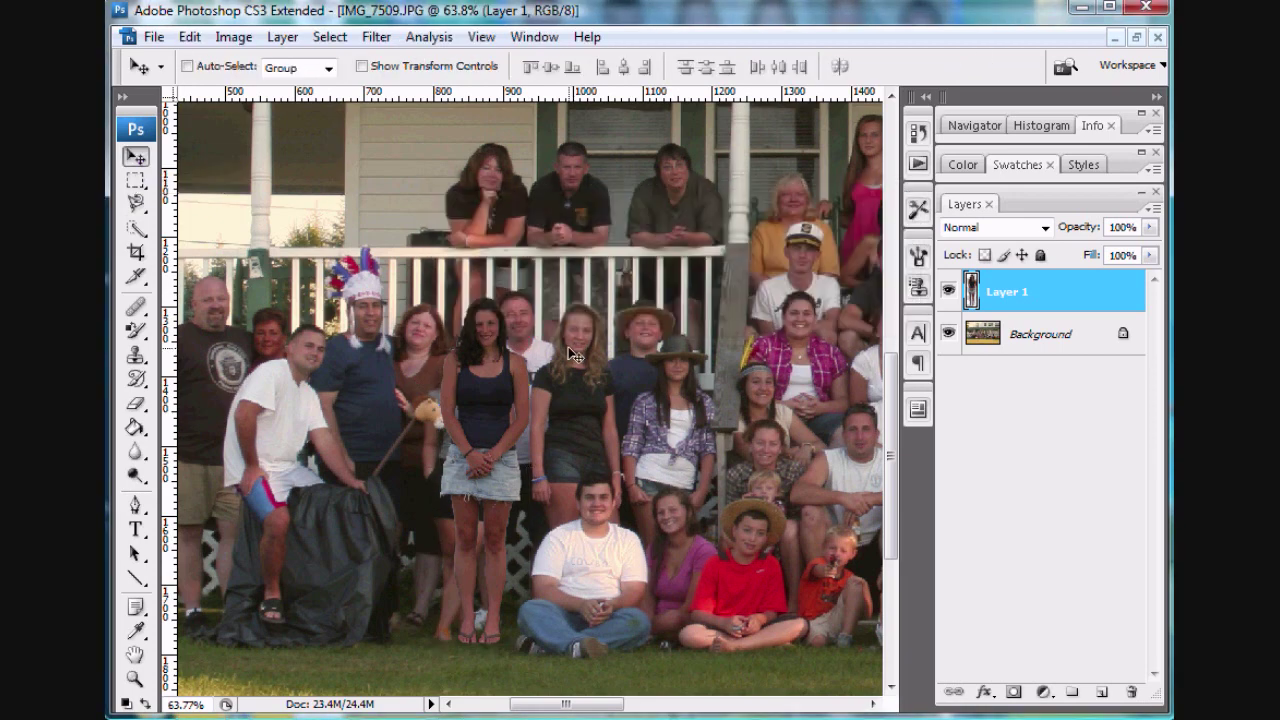
Move the woman up onto the porch, beside the woman leaning on the railing at the image's left
left_click_drag(491, 452, 405, 260)
scroll(405, 260, "up", 3)
left_click_drag(588, 700, 572, 700)
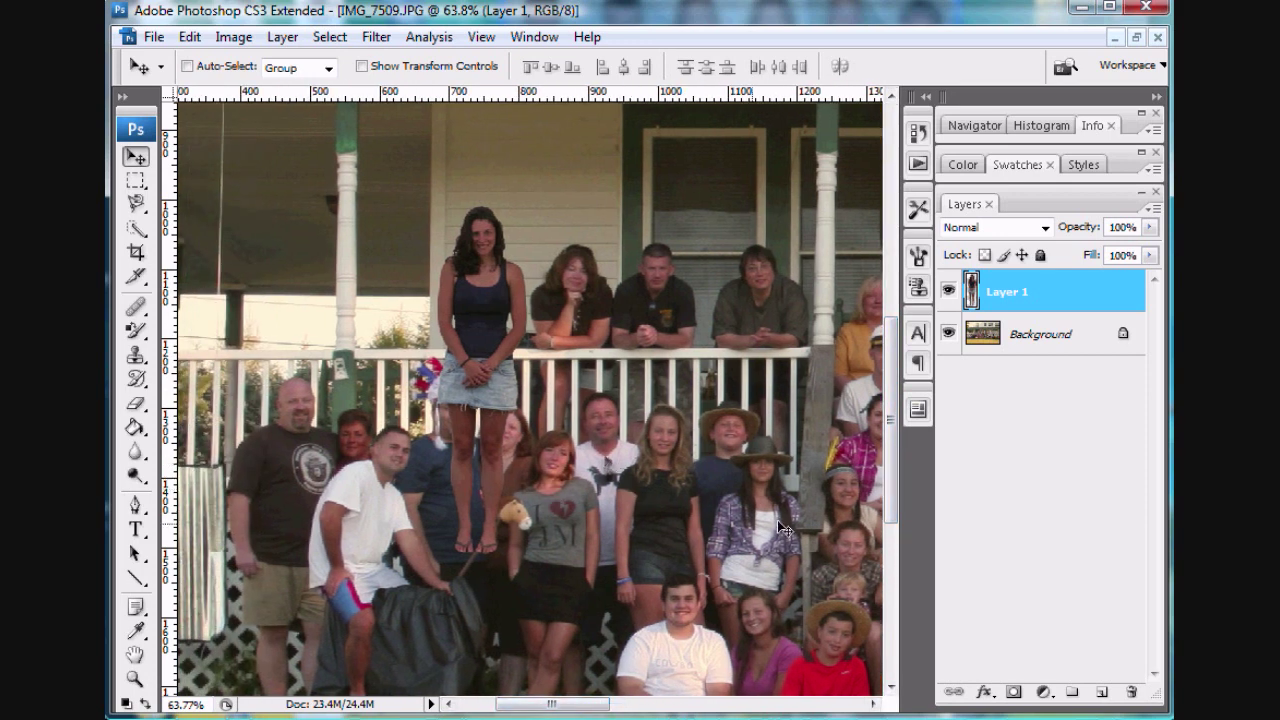
left_click_drag(477, 400, 467, 373)
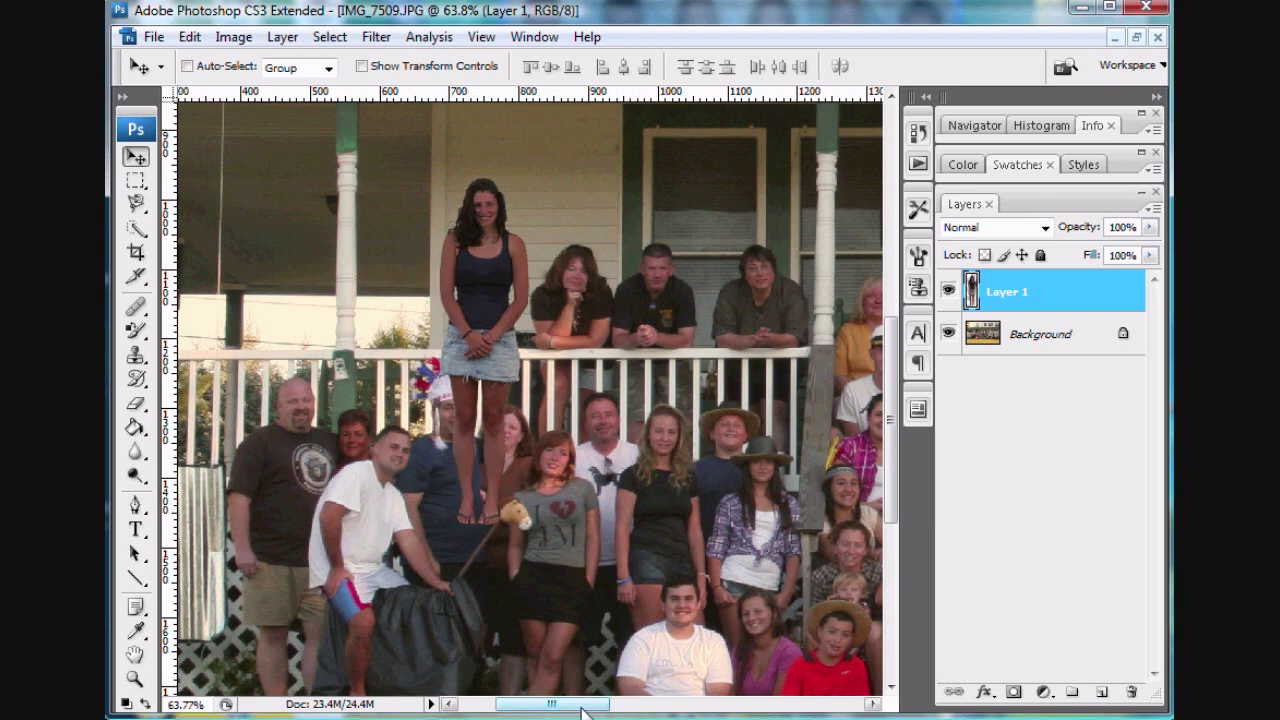
left_click_drag(583, 705, 603, 712)
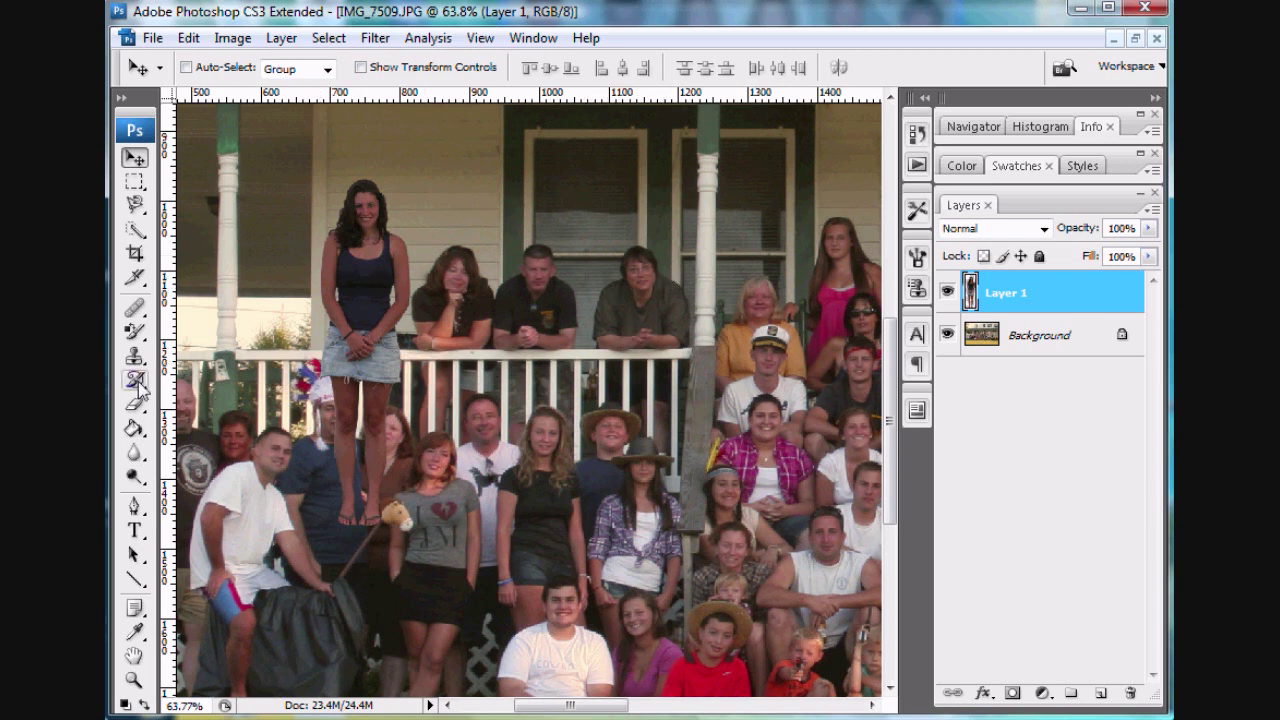
Erase the woman's lower legs and feet where they cover the people in front, using a 31 px hard eraser
left_click(134, 680)
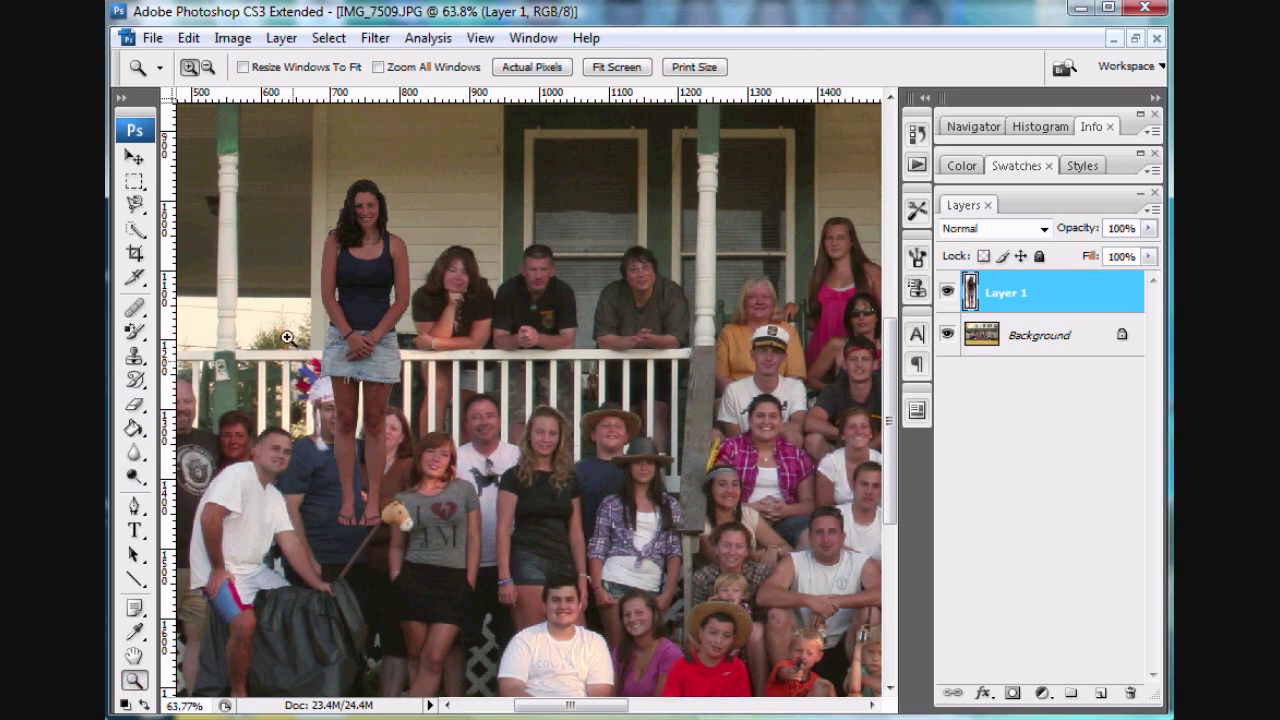
left_click_drag(256, 296, 474, 540)
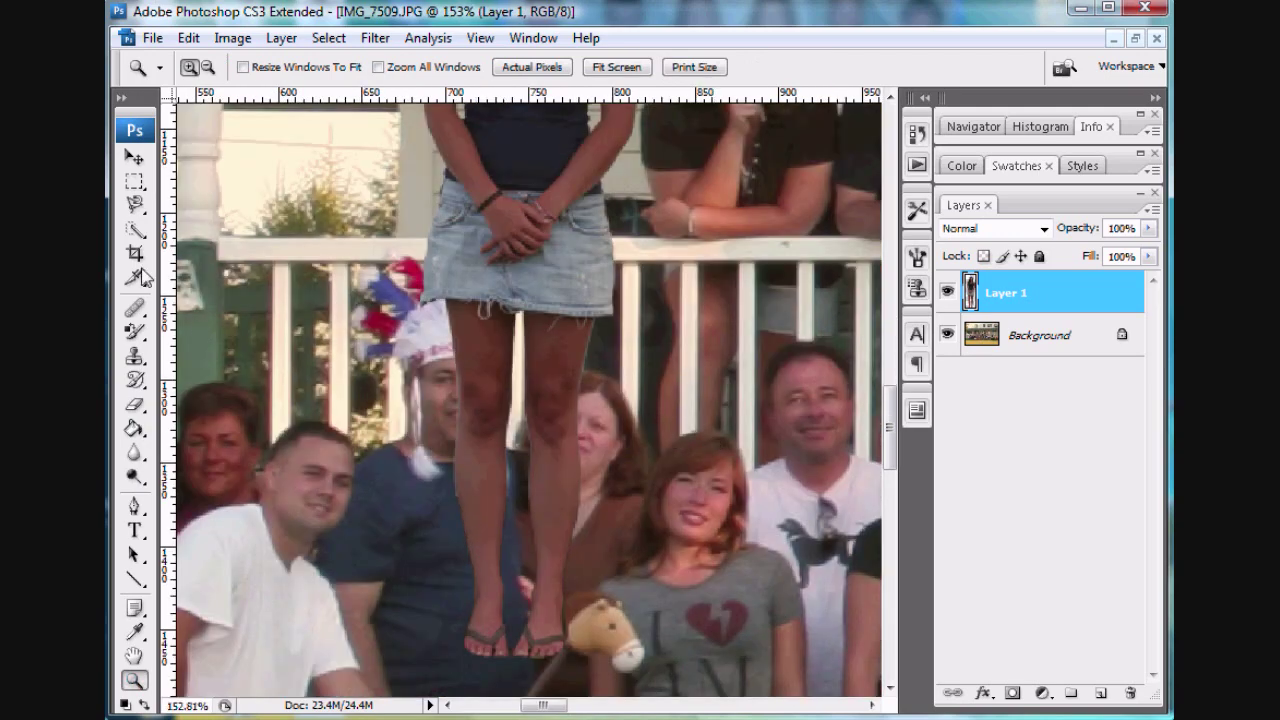
left_click(136, 406)
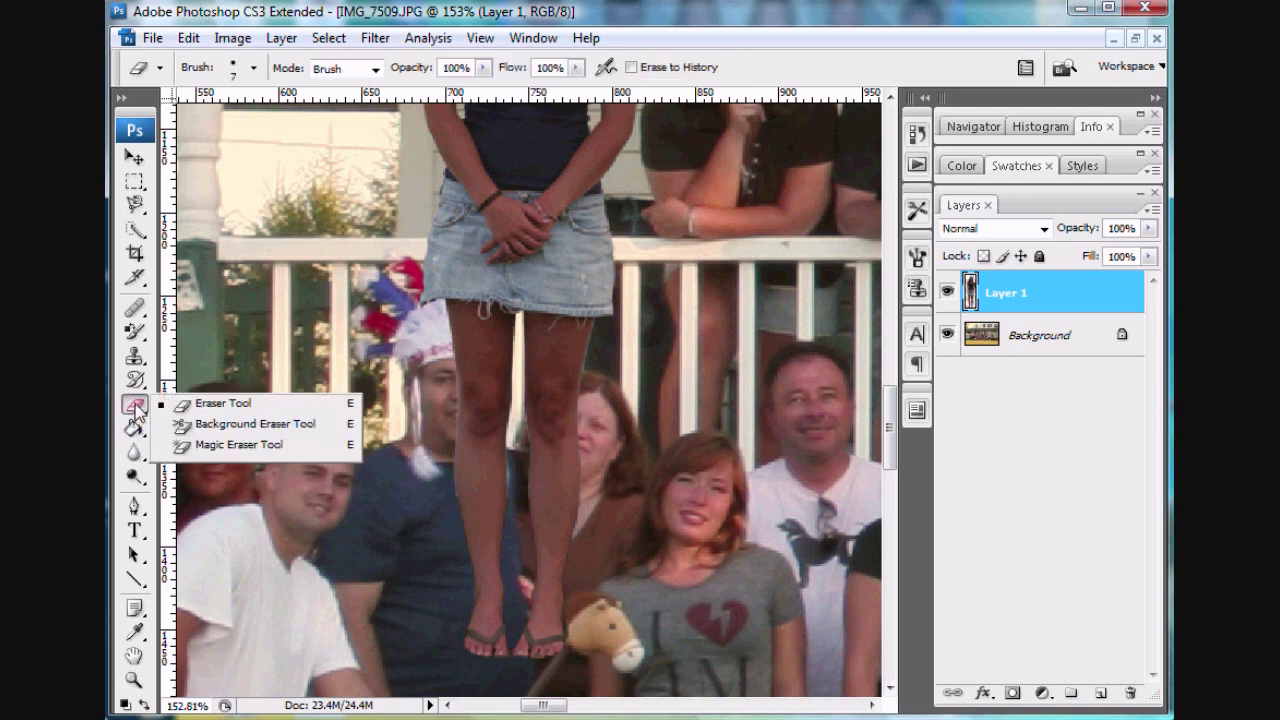
left_click(181, 404)
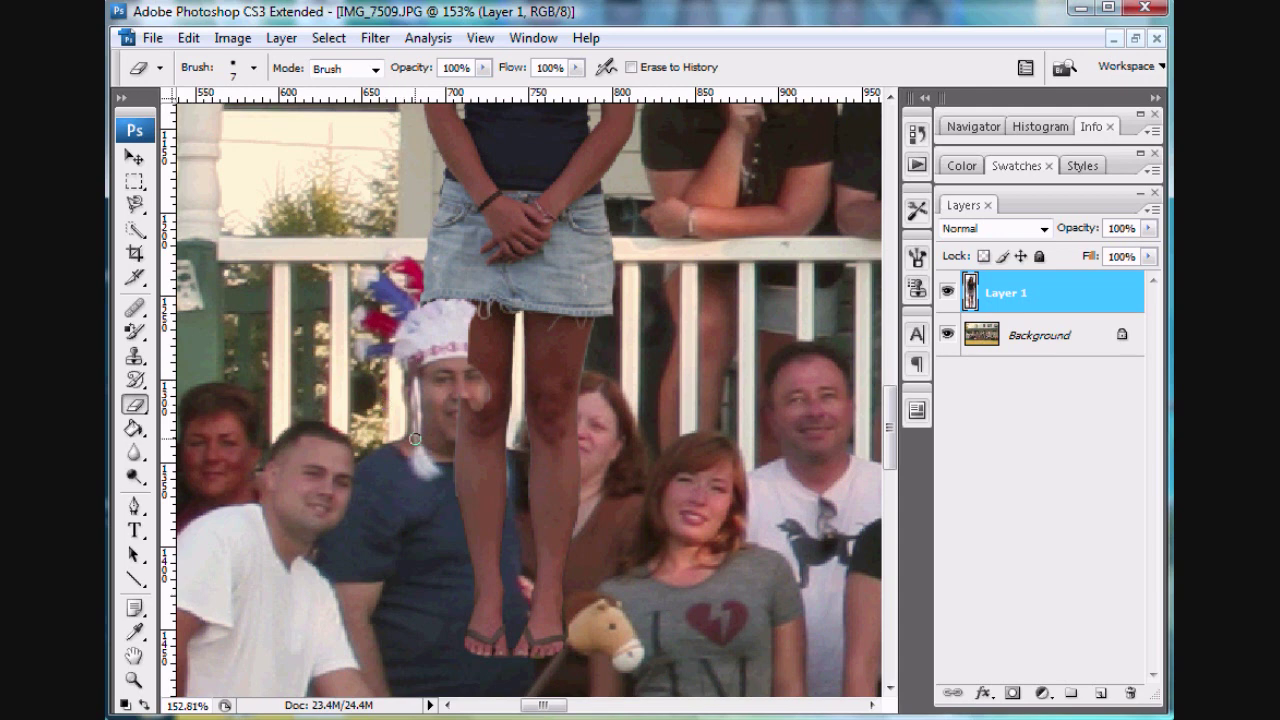
left_click(254, 68)
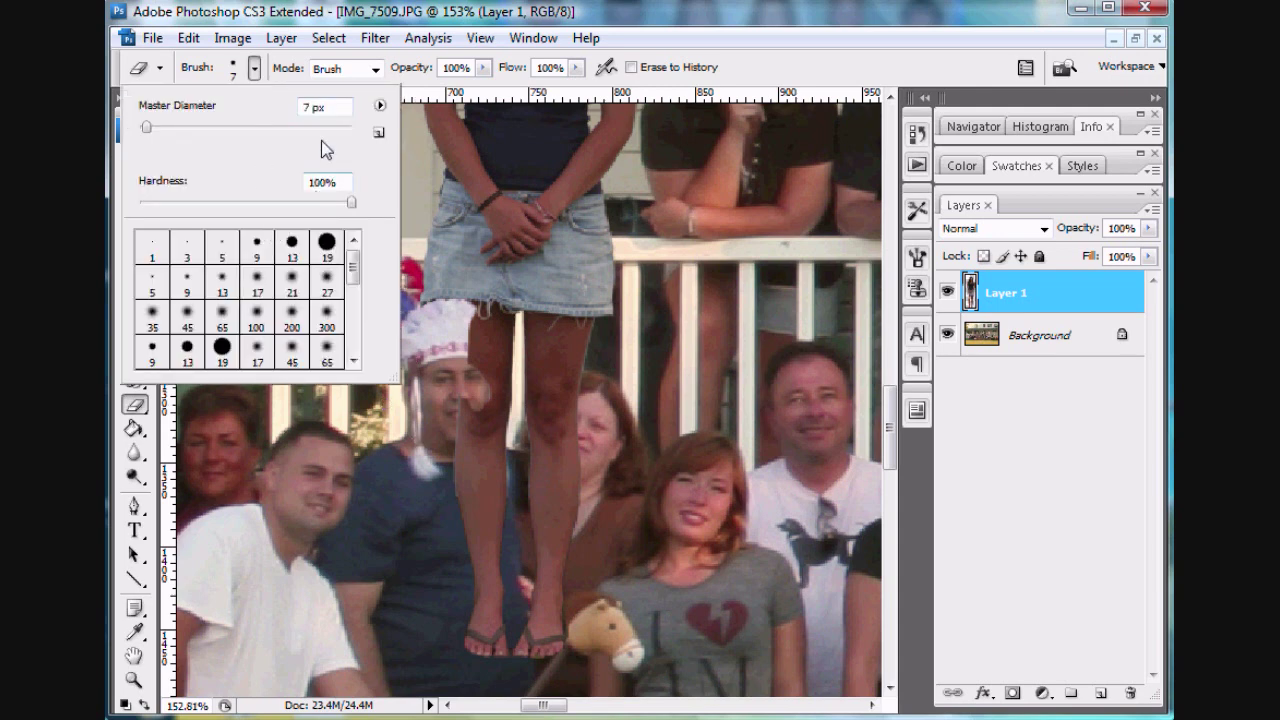
left_click(172, 127)
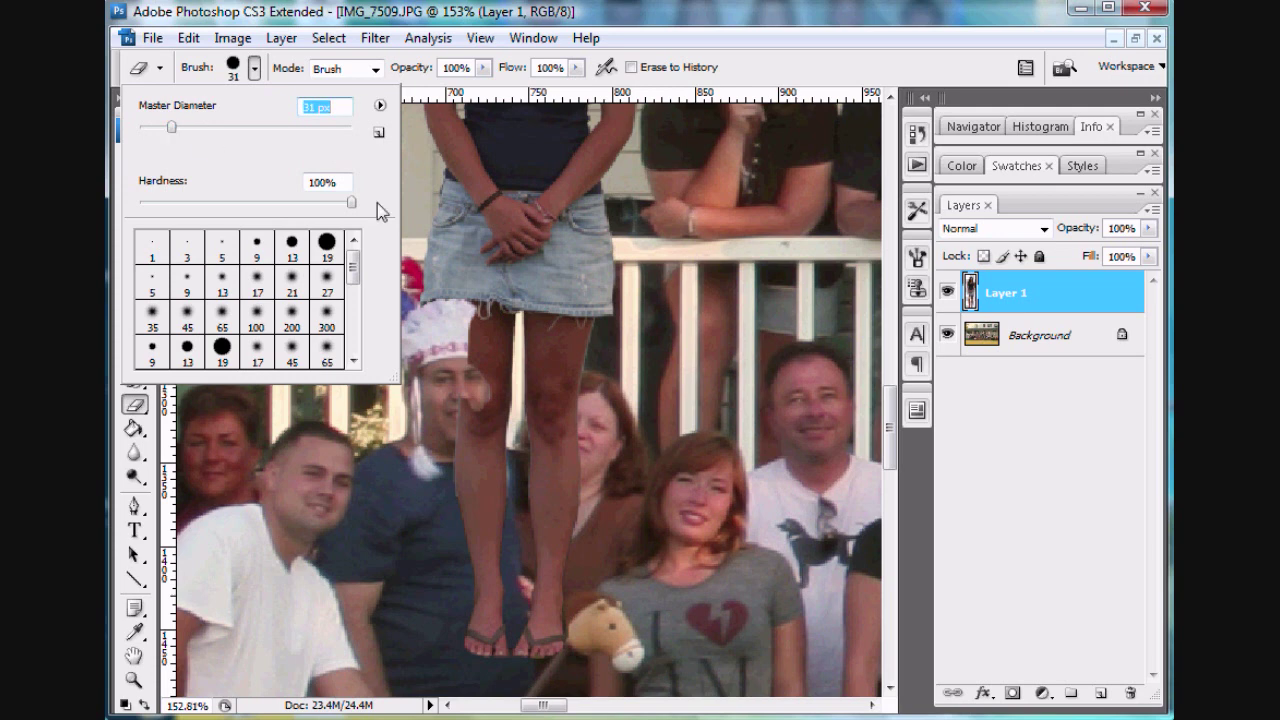
left_click(460, 418)
mouse_move(542, 543)
left_mouse_down()
mouse_move(477, 586)
mouse_move(572, 420)
mouse_move(577, 557)
mouse_move(487, 492)
mouse_move(472, 380)
left_mouse_up()
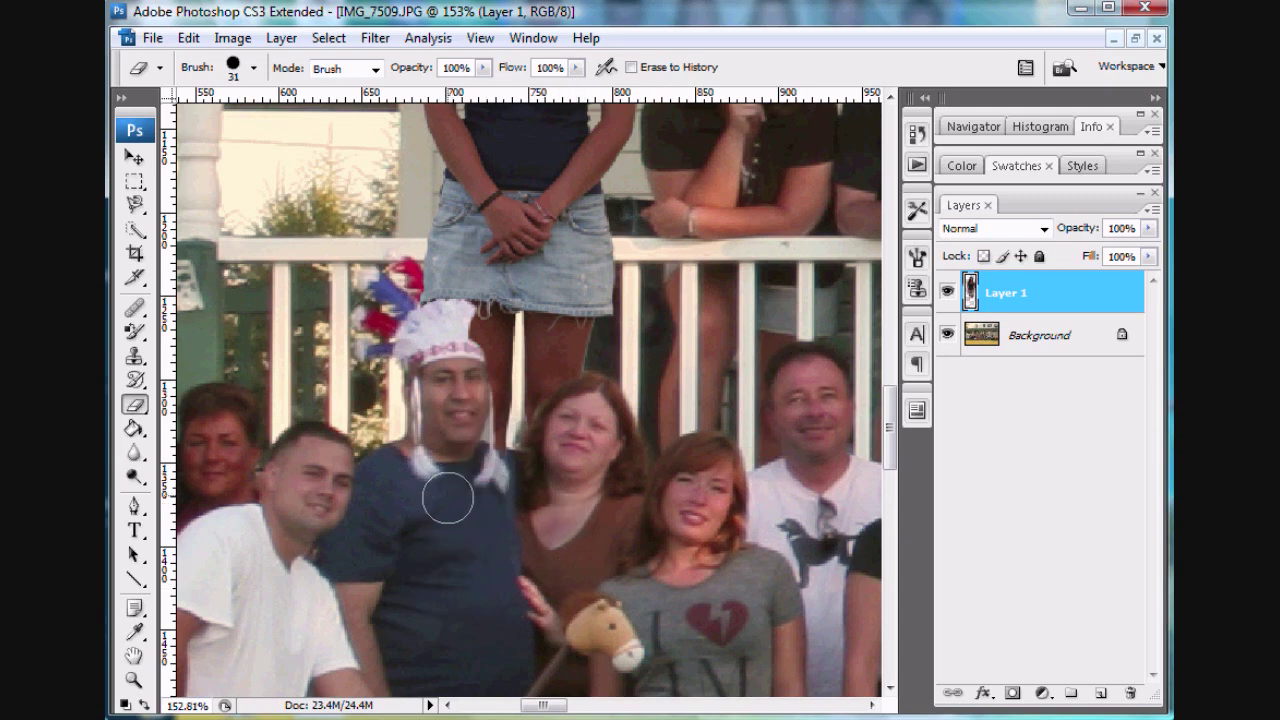
Check the headdress in the original photo in Windows Photo Gallery and erase the layer parts covering its white section
key("alt+Tab")
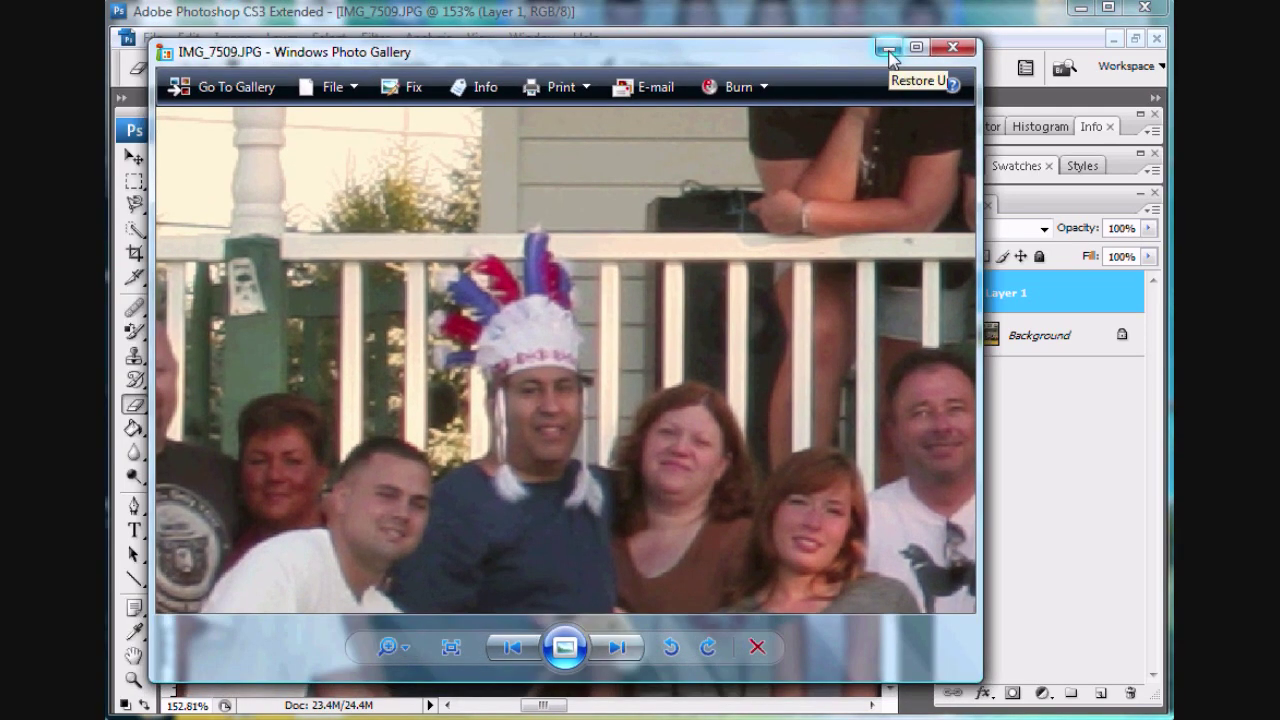
key("alt+Tab")
mouse_move(427, 321)
left_mouse_down()
mouse_move(464, 359)
mouse_move(460, 347)
left_mouse_up()
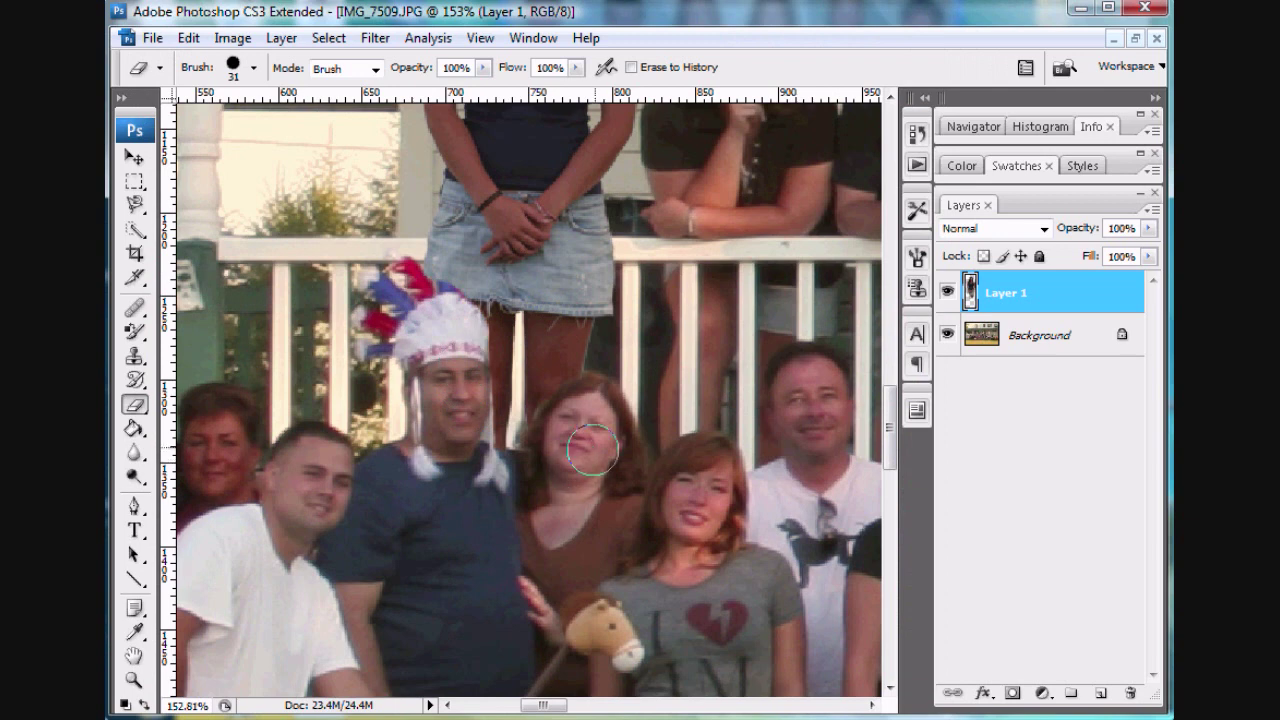
Erase the skirt and leg parts covering the porch handrail, balusters and headdress feathers with an 11 px eraser
right_click(283, 130)
type("11")
key("Return")
mouse_move(616, 250)
left_mouse_down()
mouse_move(420, 248)
mouse_move(630, 246)
left_mouse_up()
left_click_drag(513, 387, 514, 262)
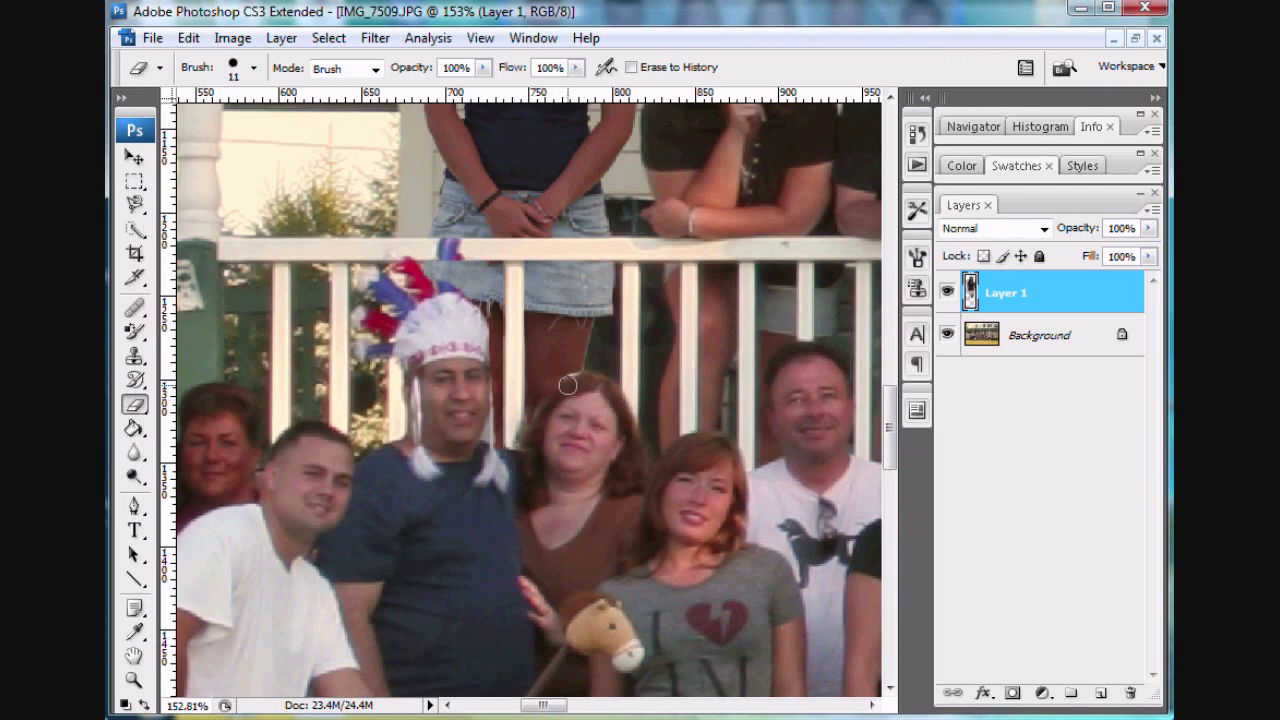
mouse_move(580, 400)
left_mouse_down()
mouse_move(574, 291)
mouse_move(555, 370)
mouse_move(570, 420)
left_mouse_up()
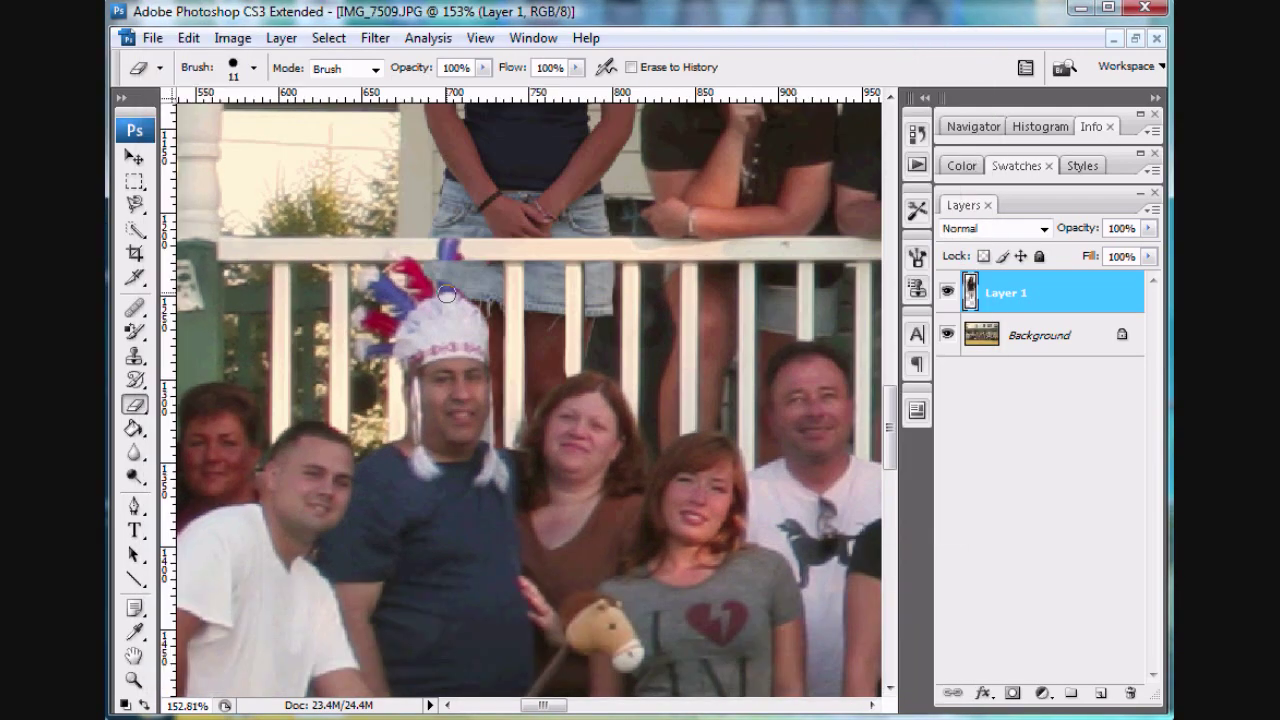
mouse_move(447, 294)
left_mouse_down()
mouse_move(452, 250)
mouse_move(472, 300)
mouse_move(476, 280)
mouse_move(455, 247)
left_mouse_up()
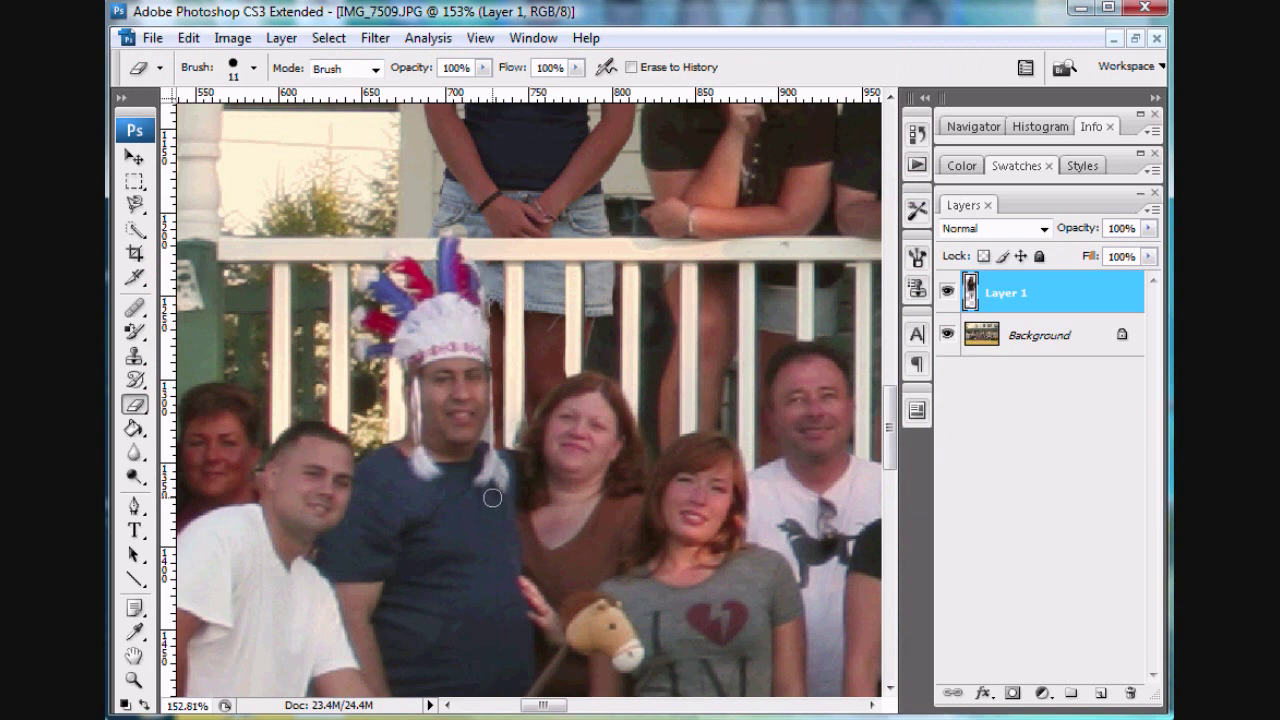
Apply the Sharpen filter twice to the Background layer
left_click_drag(891, 405, 892, 362)
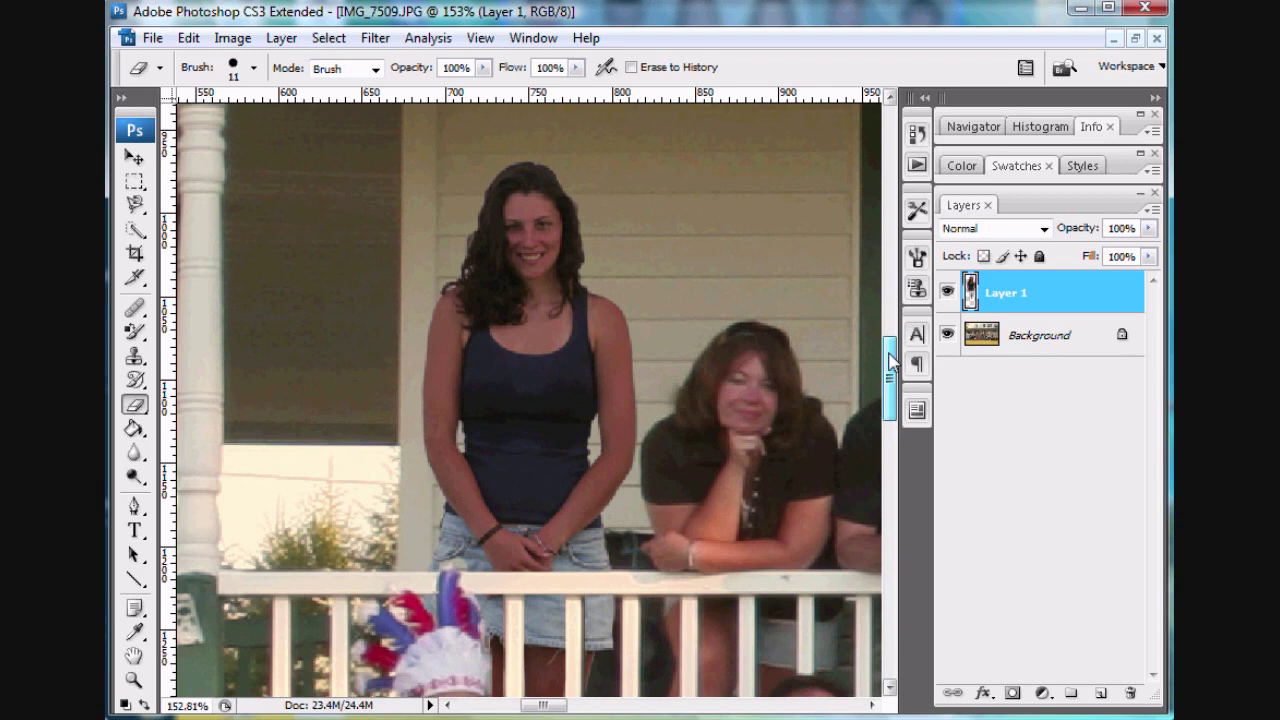
left_click(997, 340)
left_click(375, 38)
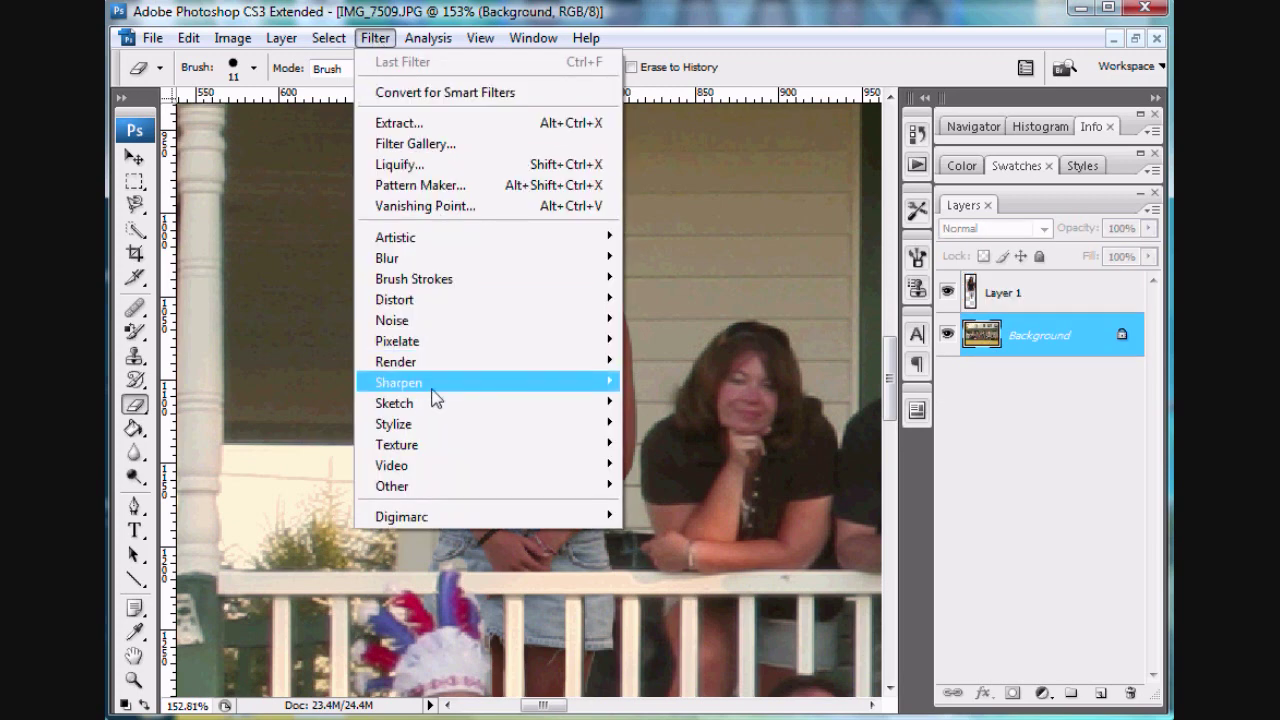
mouse_move(437, 385)
left_click(655, 383)
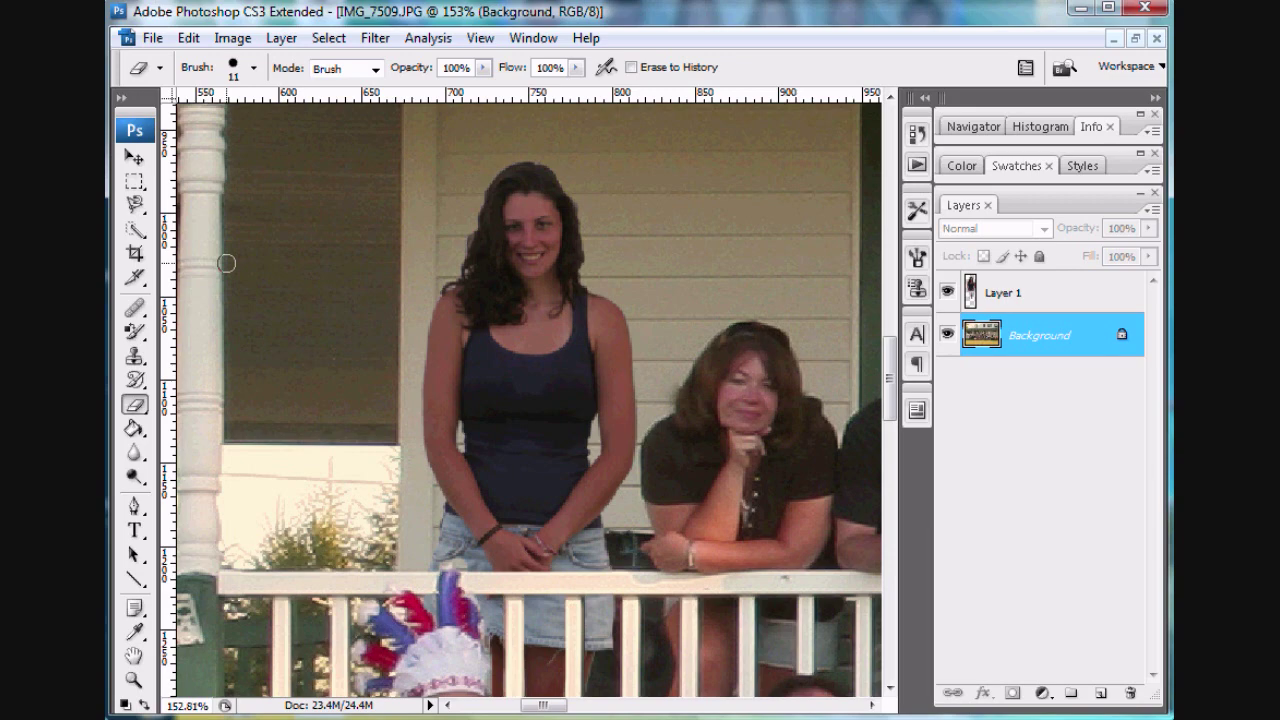
left_click_drag(889, 360, 895, 405)
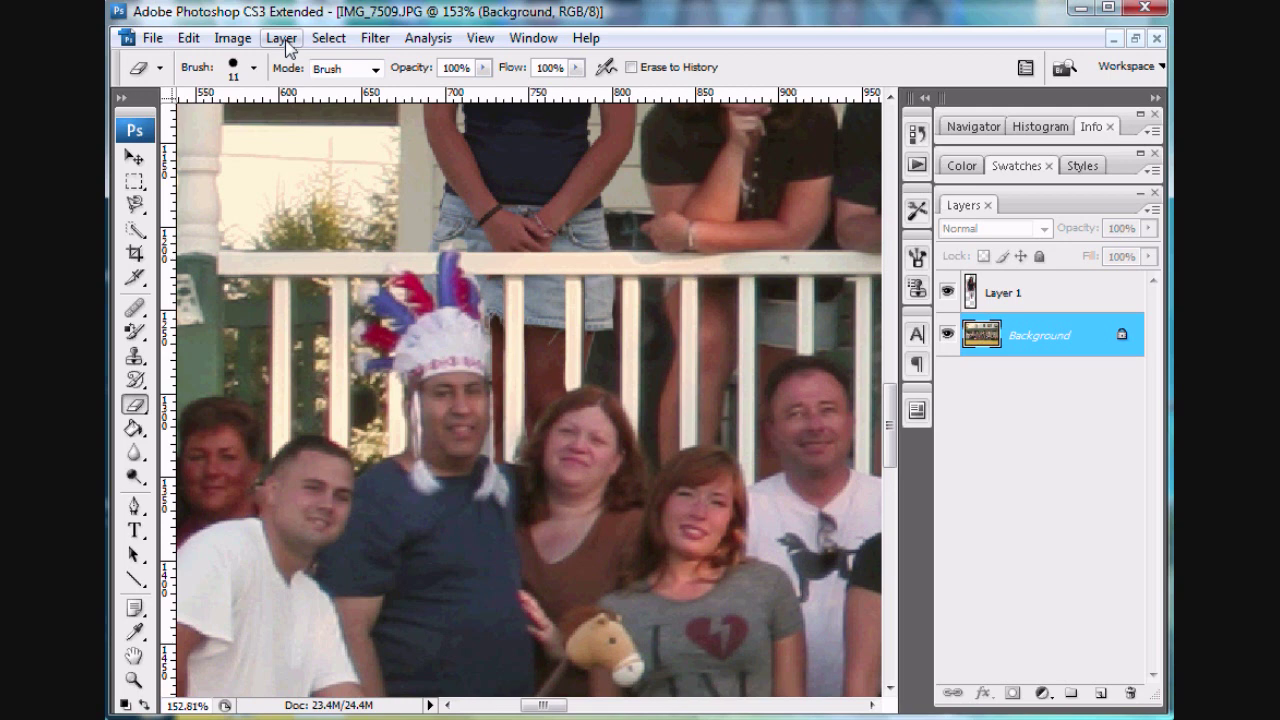
left_click(366, 42)
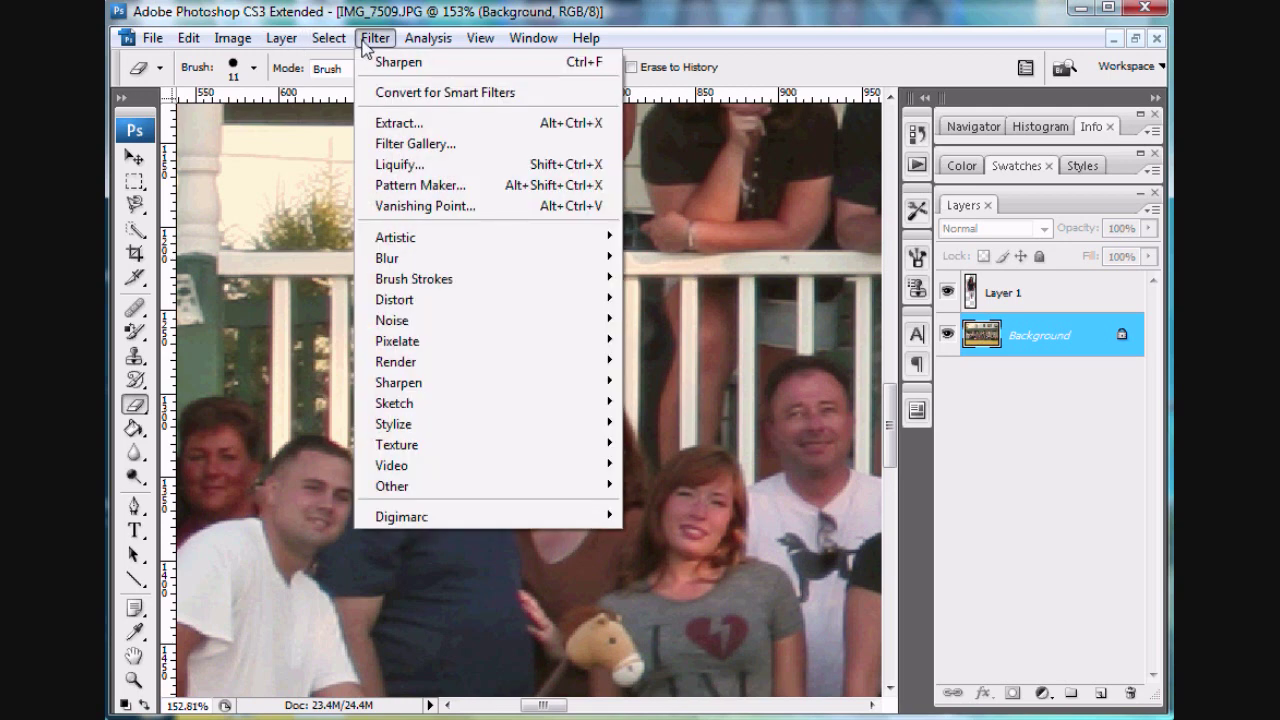
left_click(380, 66)
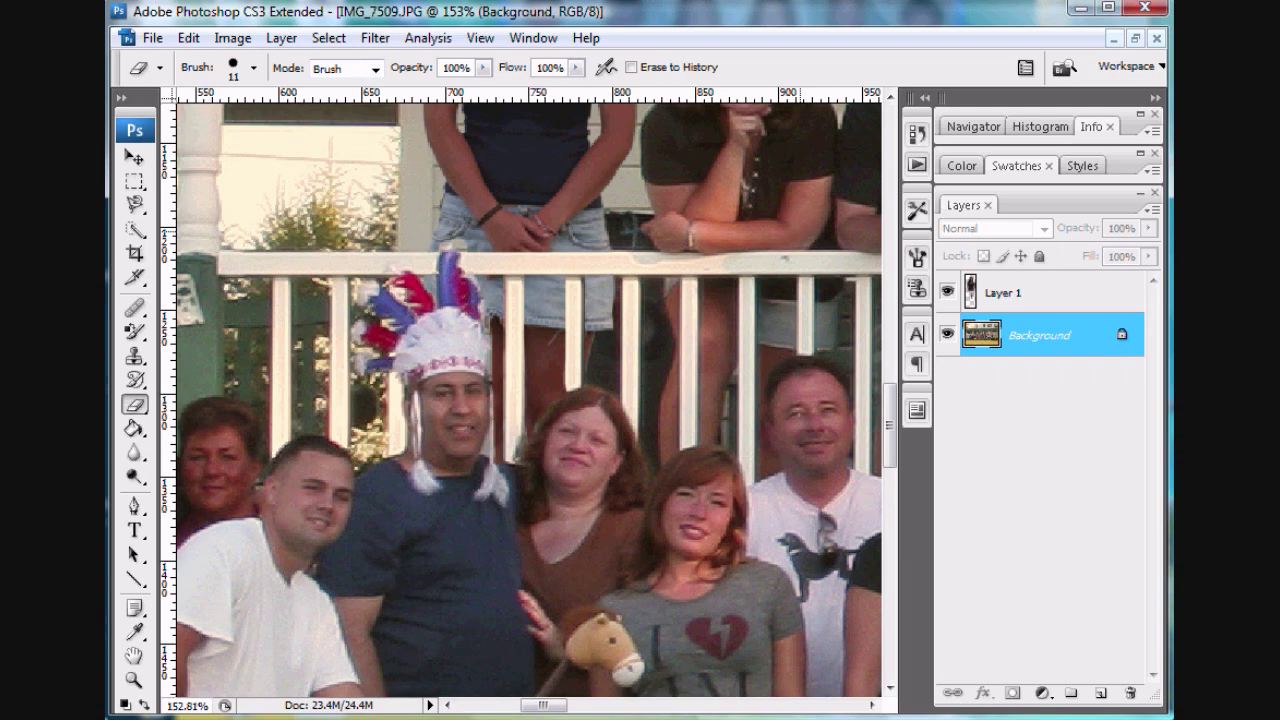
Merge the woman's layer and the group photo into a single Background layer
key("ctrl+minus")
key("ctrl+minus")
key("ctrl+minus")
key("ctrl+minus")
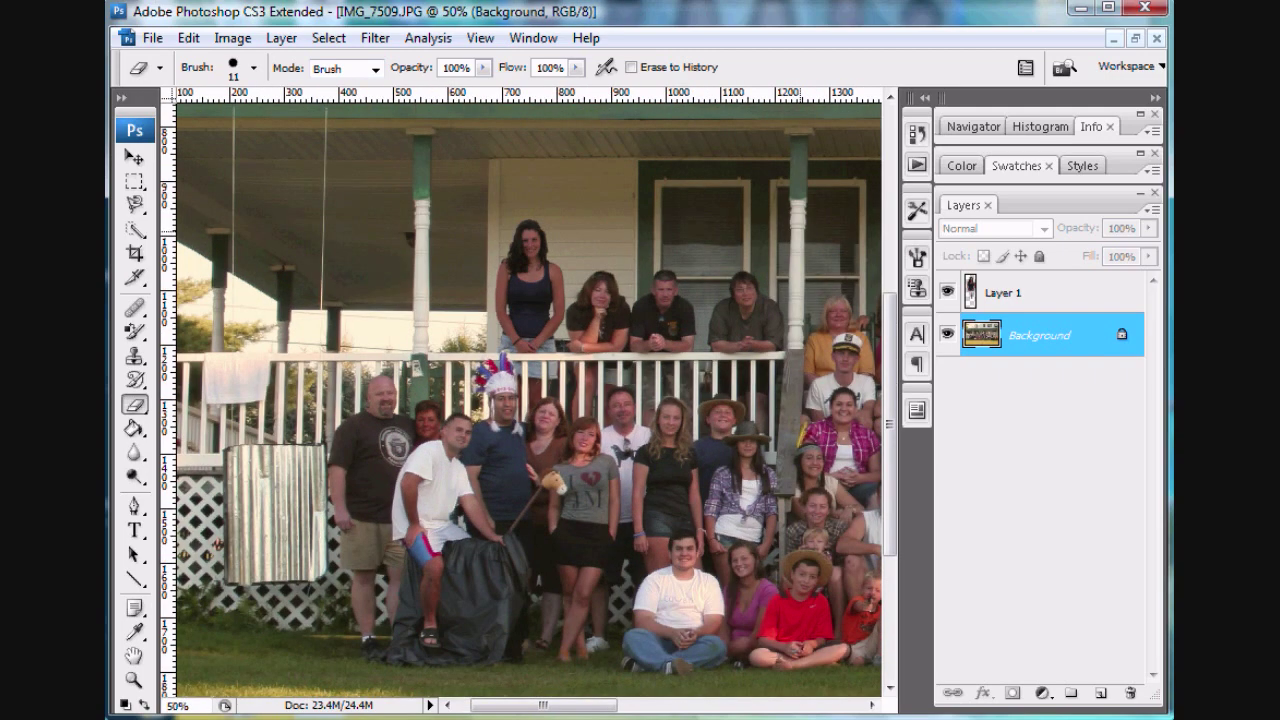
key("ctrl+minus")
key("ctrl+minus")
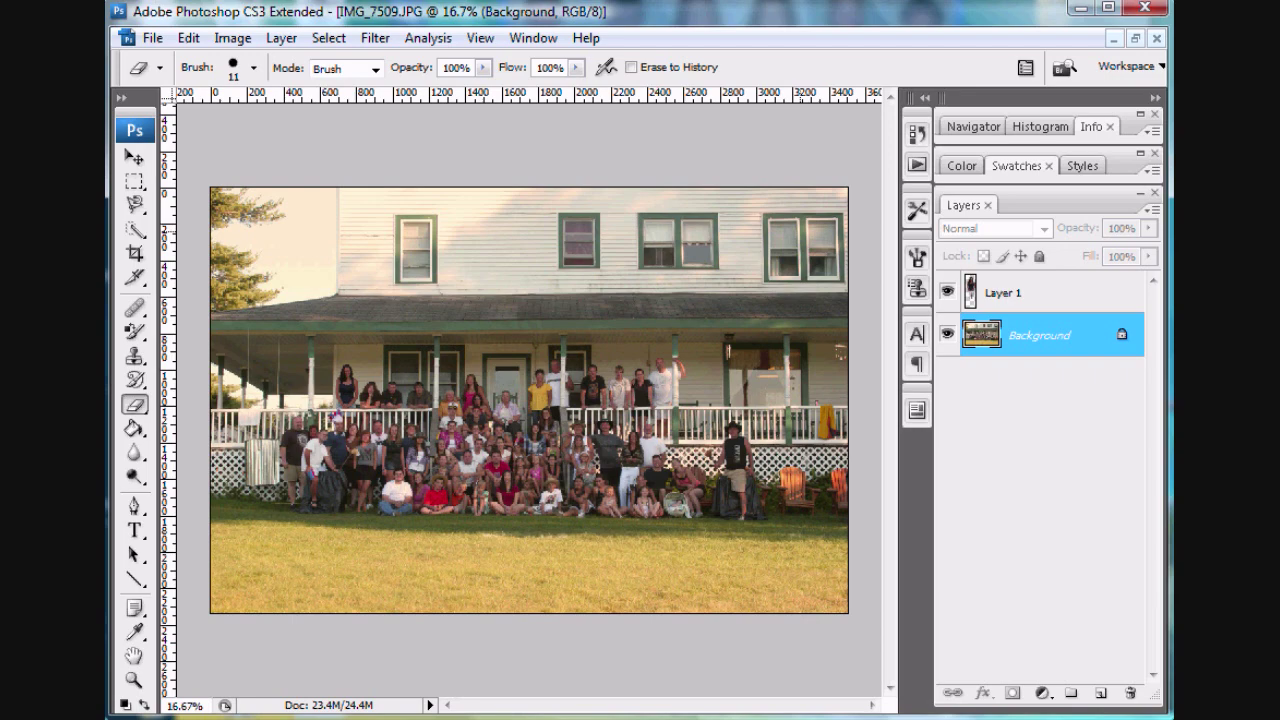
key("ctrl+plus")
left_click(281, 37)
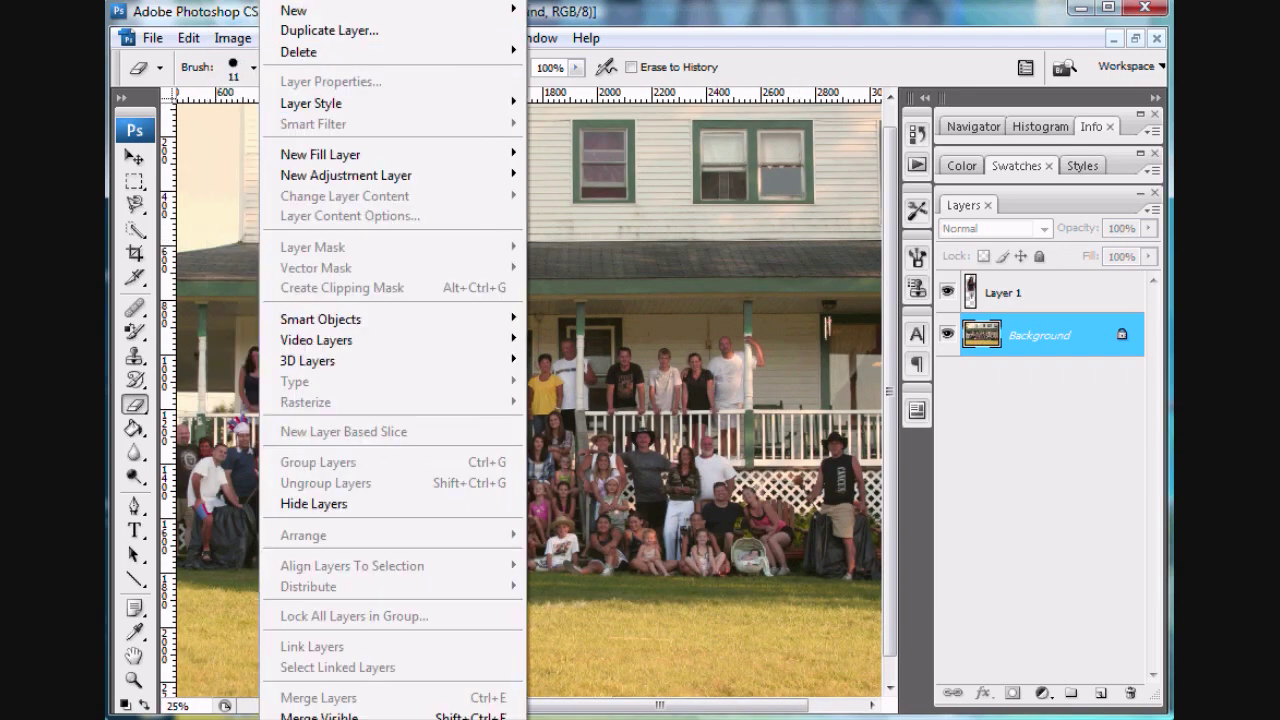
key("ctrl+shift+e")
key("ctrl+l")
key("Escape")
Shift the merged photo's midtones towards red, yellow and slightly magenta with Color Balance, comparing with the preview off and on
key("ctrl+b")
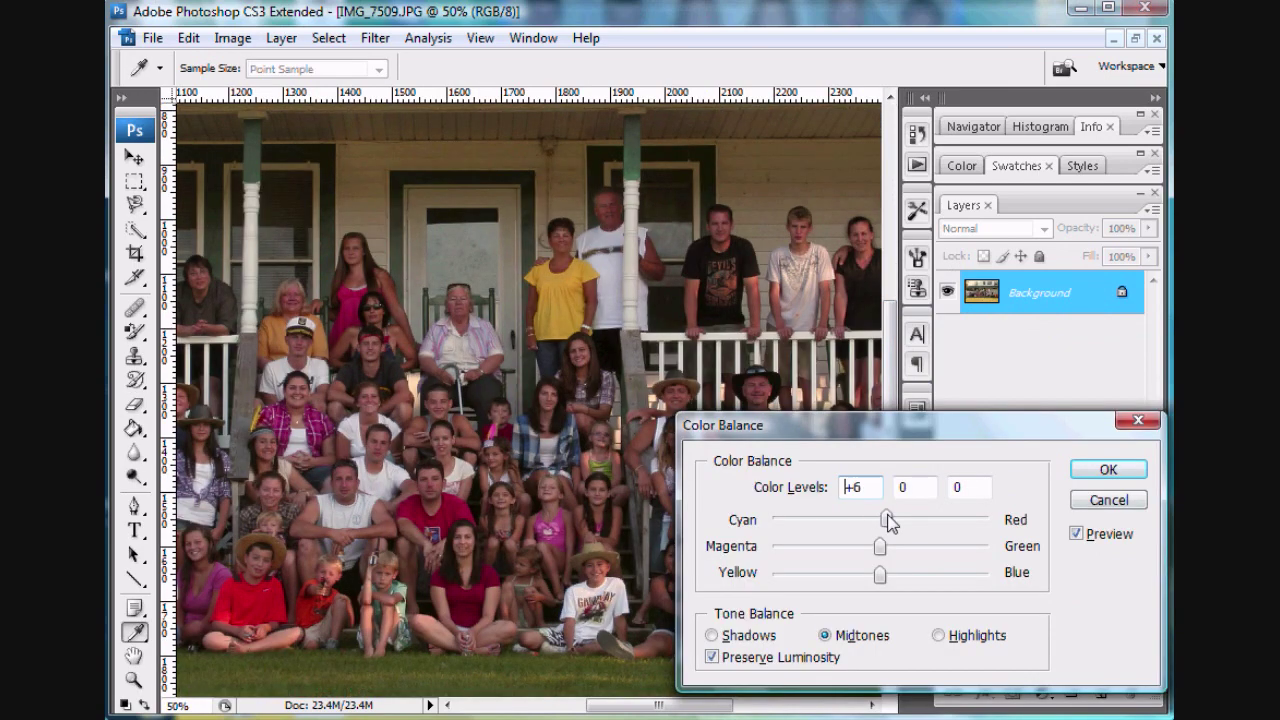
left_click_drag(879, 546, 878, 546)
mouse_move(879, 574)
left_mouse_down()
mouse_move(888, 520)
mouse_move(869, 574)
left_mouse_up()
left_click(1076, 534)
left_click(1077, 534)
left_click_drag(891, 519, 893, 520)
left_click(1076, 534)
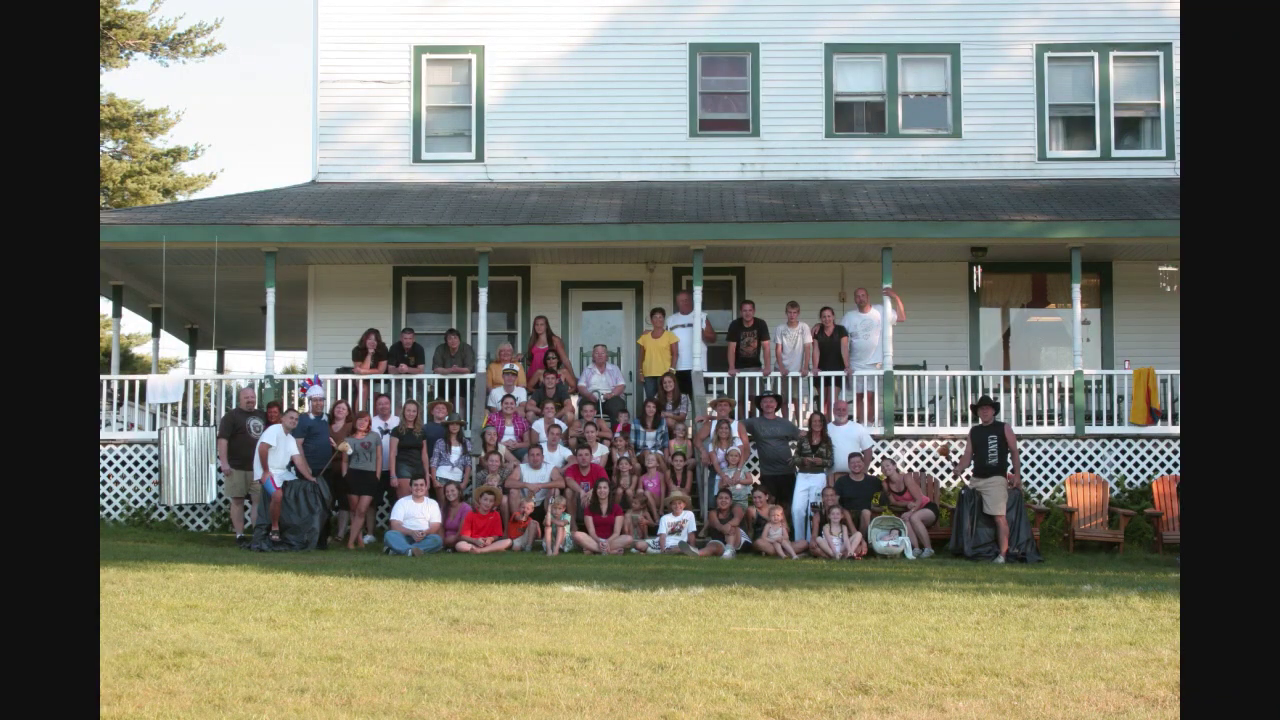